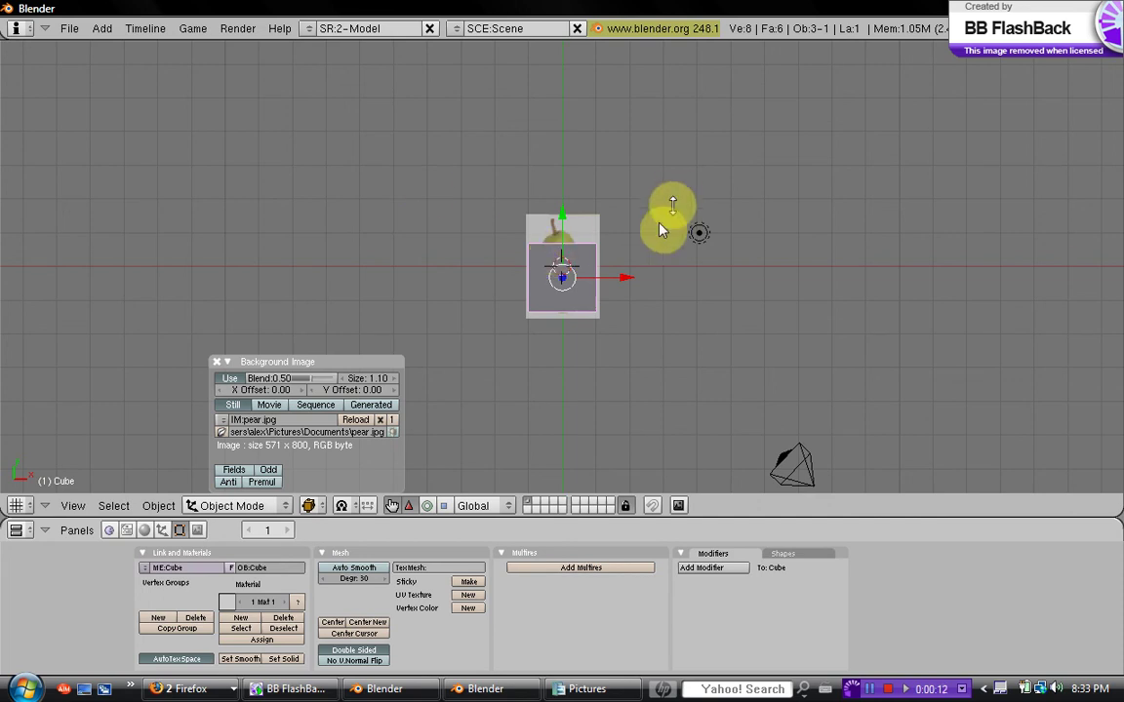
Orbit and zoom out into an angled perspective view around the cube
{"action": "mouse_move", "coordinate": [662, 231]}
{"action": "middle_mouse_down"}
{"action": "mouse_move", "coordinate": [647, 243]}
{"action": "mouse_move", "coordinate": [682, 211]}
{"action": "mouse_move", "coordinate": [663, 222]}
{"action": "middle_mouse_up"}
{"action": "mouse_move", "coordinate": [595, 253]}
{"action": "middle_mouse_down"}
{"action": "mouse_move", "coordinate": [632, 291]}
{"action": "mouse_move", "coordinate": [733, 255]}
{"action": "mouse_move", "coordinate": [706, 243]}
{"action": "middle_mouse_up"}
{"action": "scroll", "coordinate": [706, 244], "scroll_direction": "down", "scroll_amount": 2}
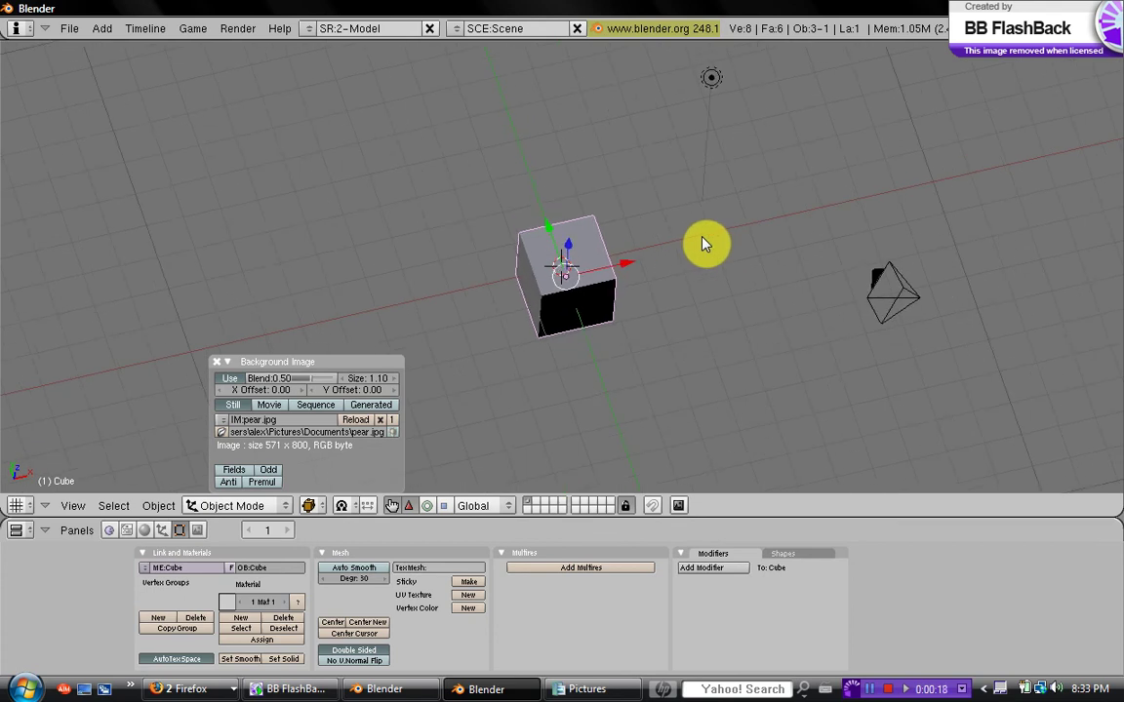
{"action": "middle_click_drag", "start_coordinate": [706, 244], "coordinate": [614, 323]}
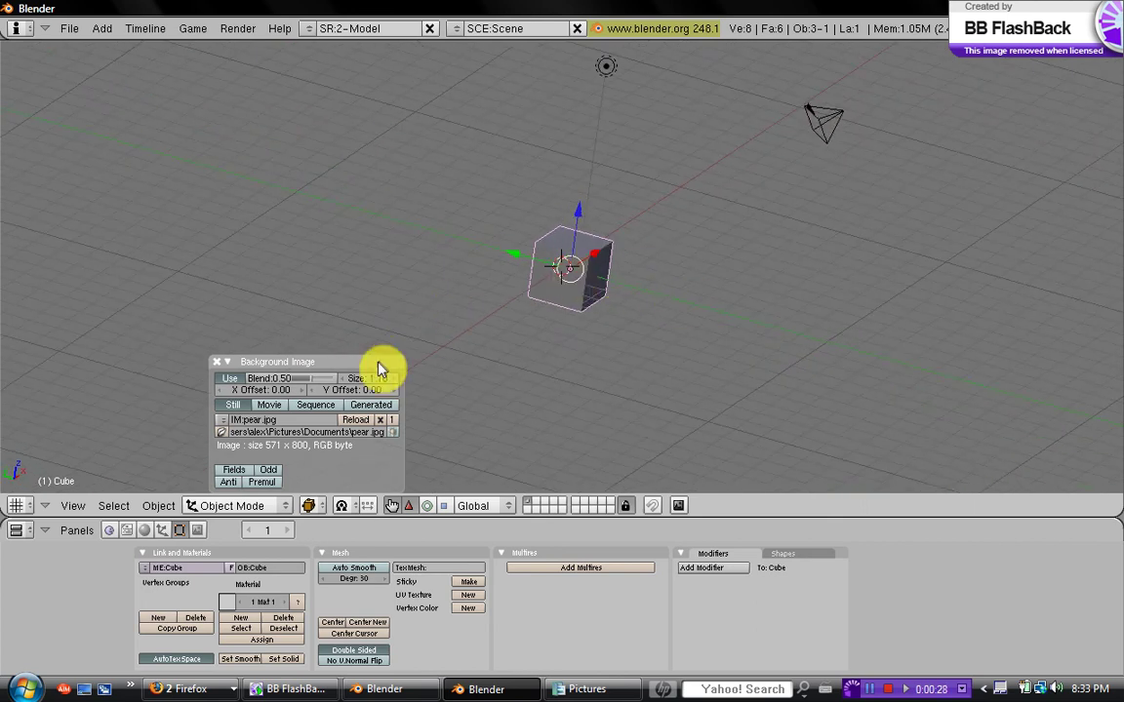
Drag the Background Image panel aside and close it
{"action": "left_click_drag", "start_coordinate": [377, 366], "coordinate": [295, 219]}
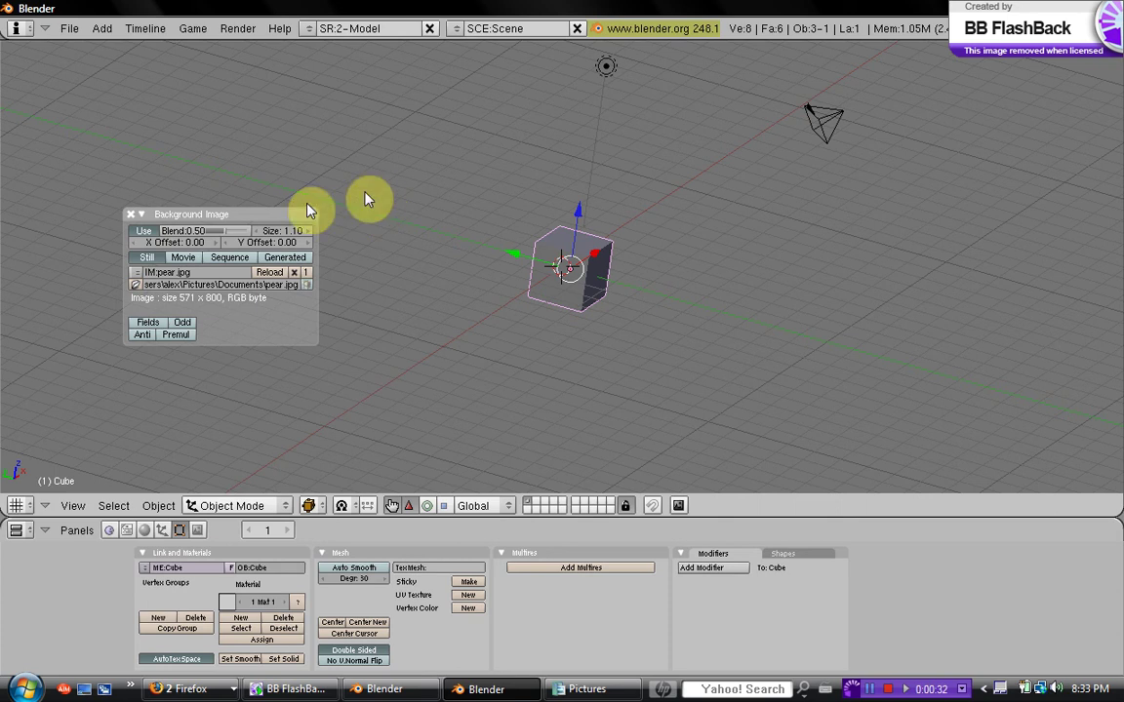
{"action": "left_click_drag", "start_coordinate": [260, 219], "coordinate": [389, 191]}
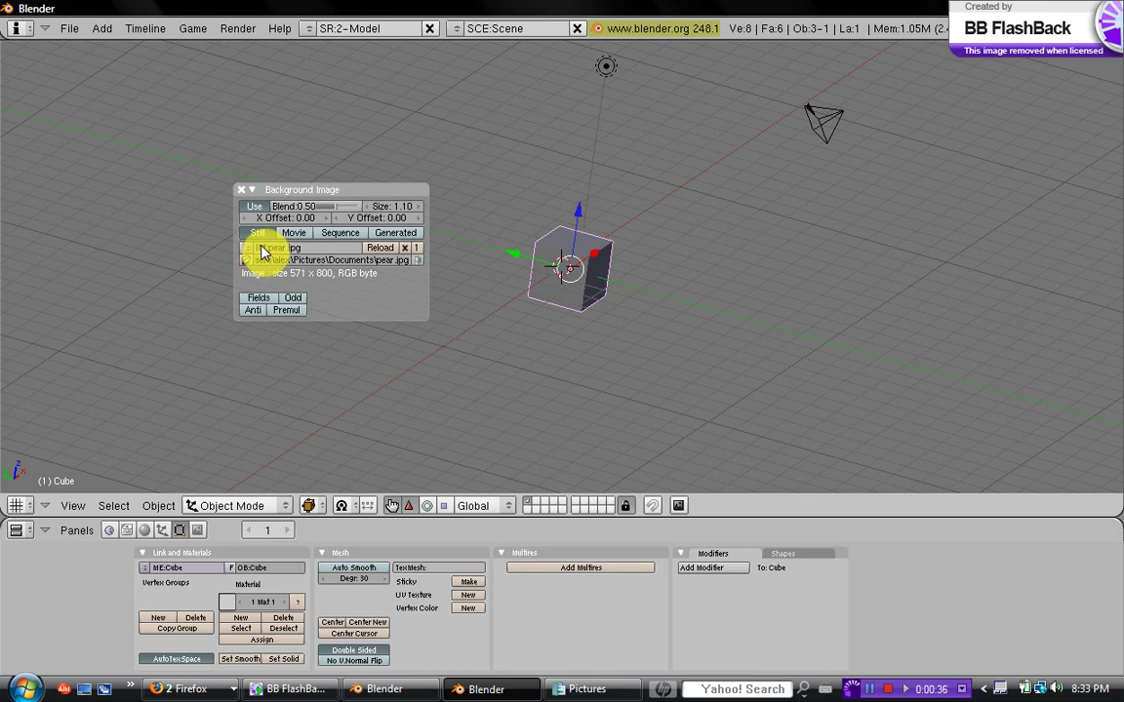
{"action": "left_click", "coordinate": [244, 191]}
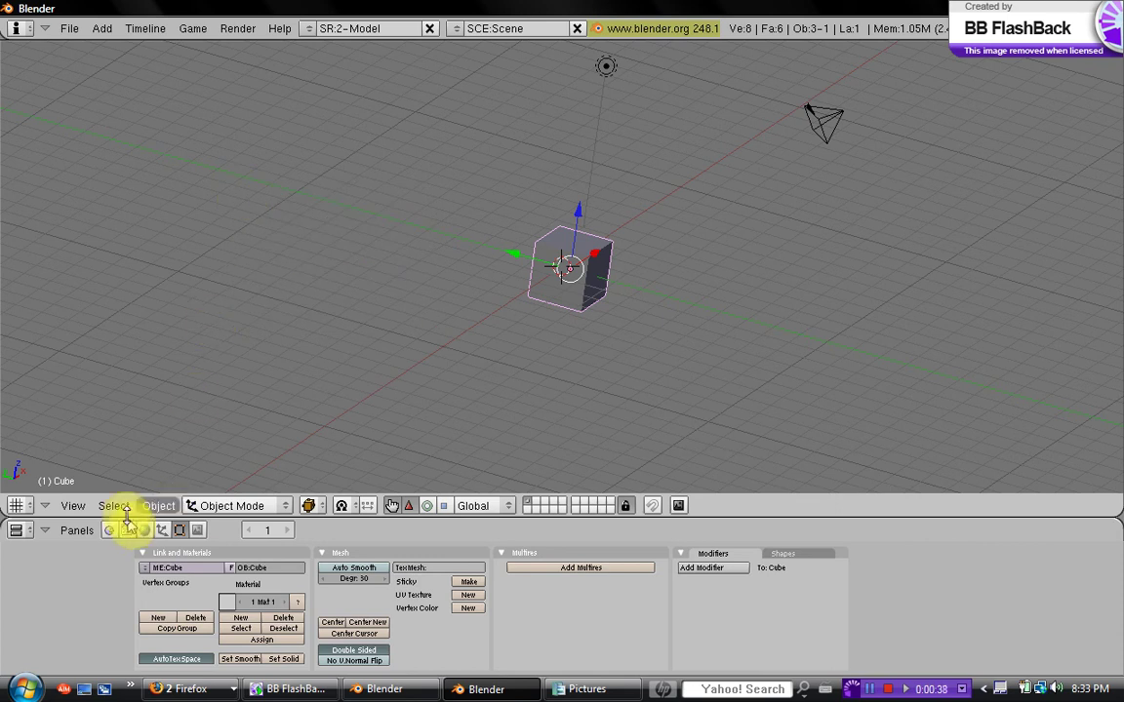
Reopen the Background Image settings from the View menu and unlink pear.jpg
{"action": "left_click", "coordinate": [76, 505]}
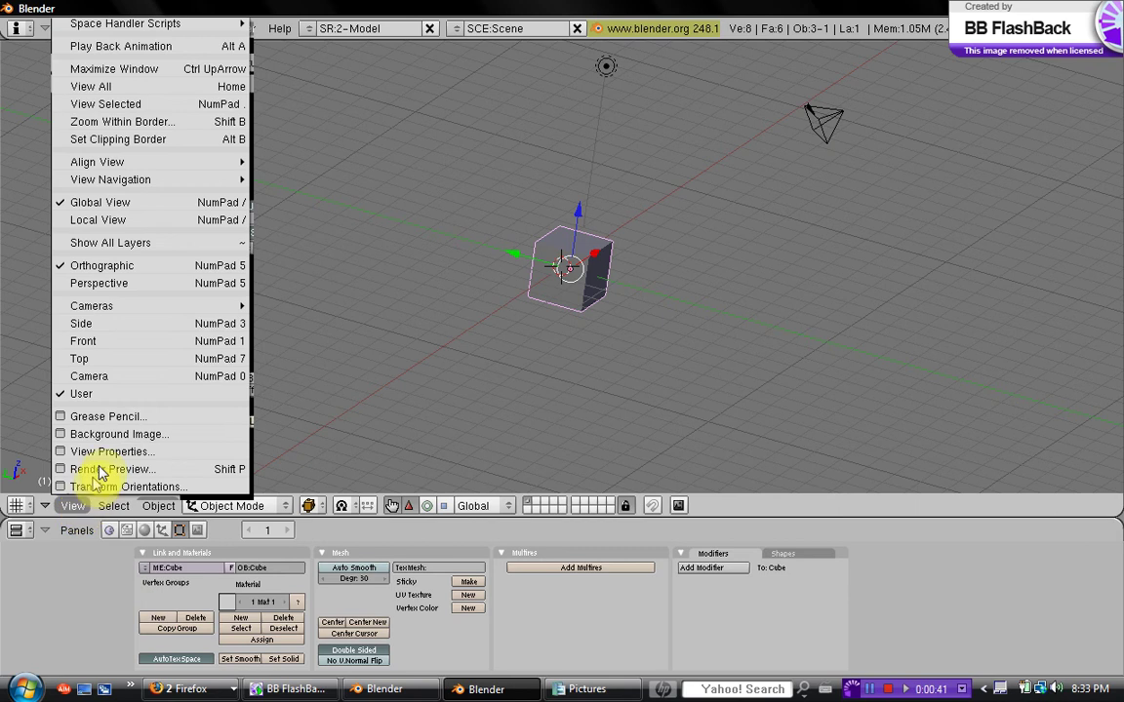
{"action": "left_click", "coordinate": [116, 435]}
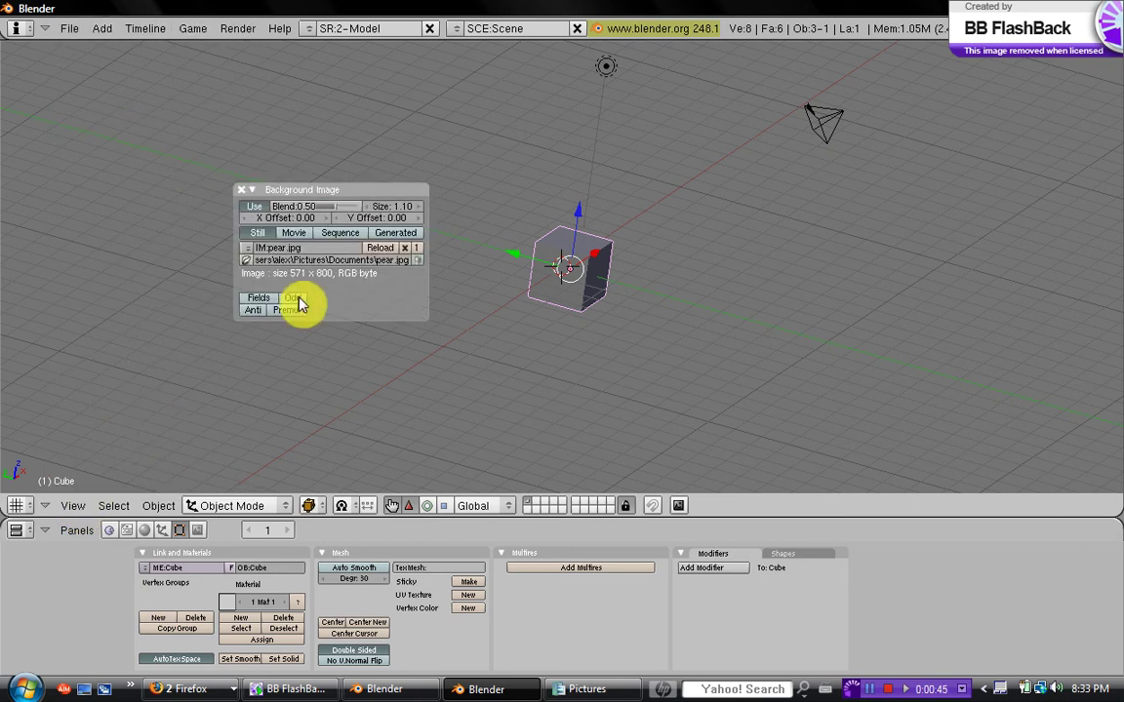
{"action": "left_click", "coordinate": [405, 248]}
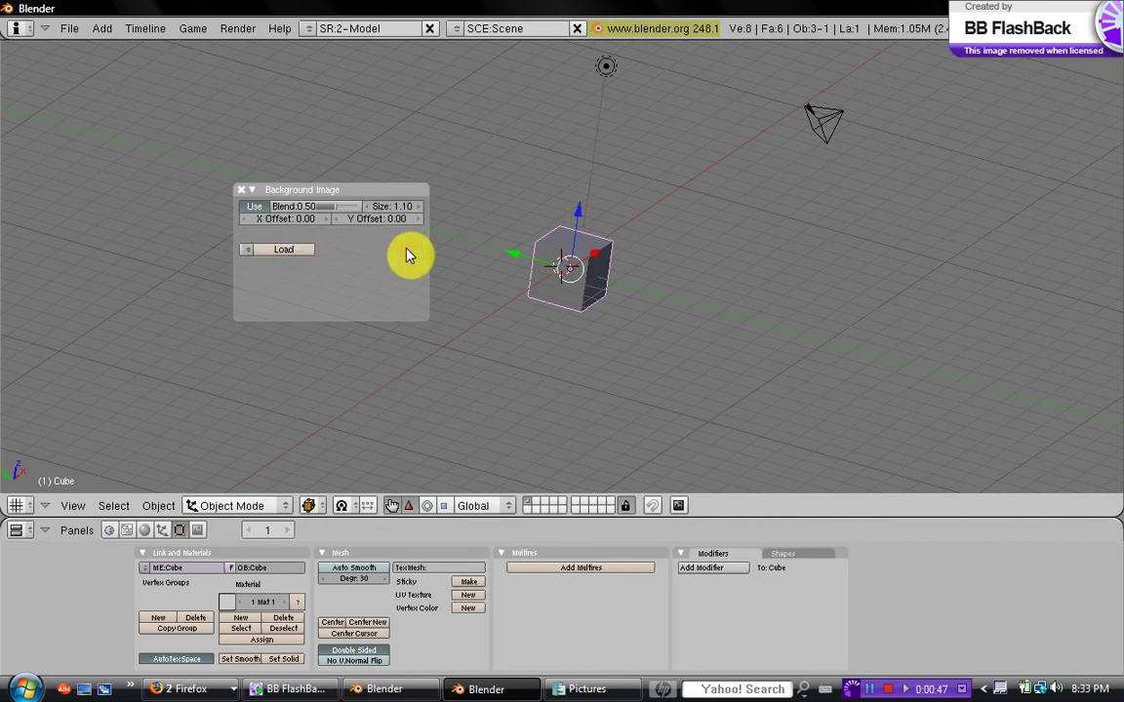
Load pear.jpg from Documents as the new background image
{"action": "left_click", "coordinate": [285, 251]}
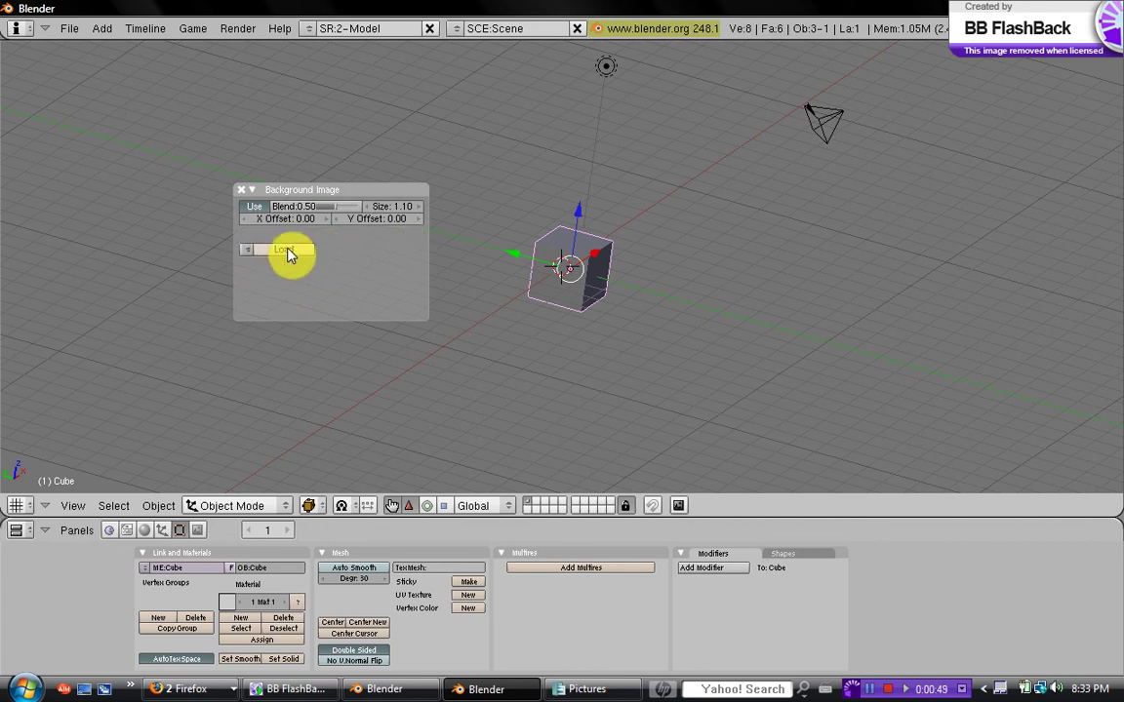
{"action": "left_click", "coordinate": [287, 252]}
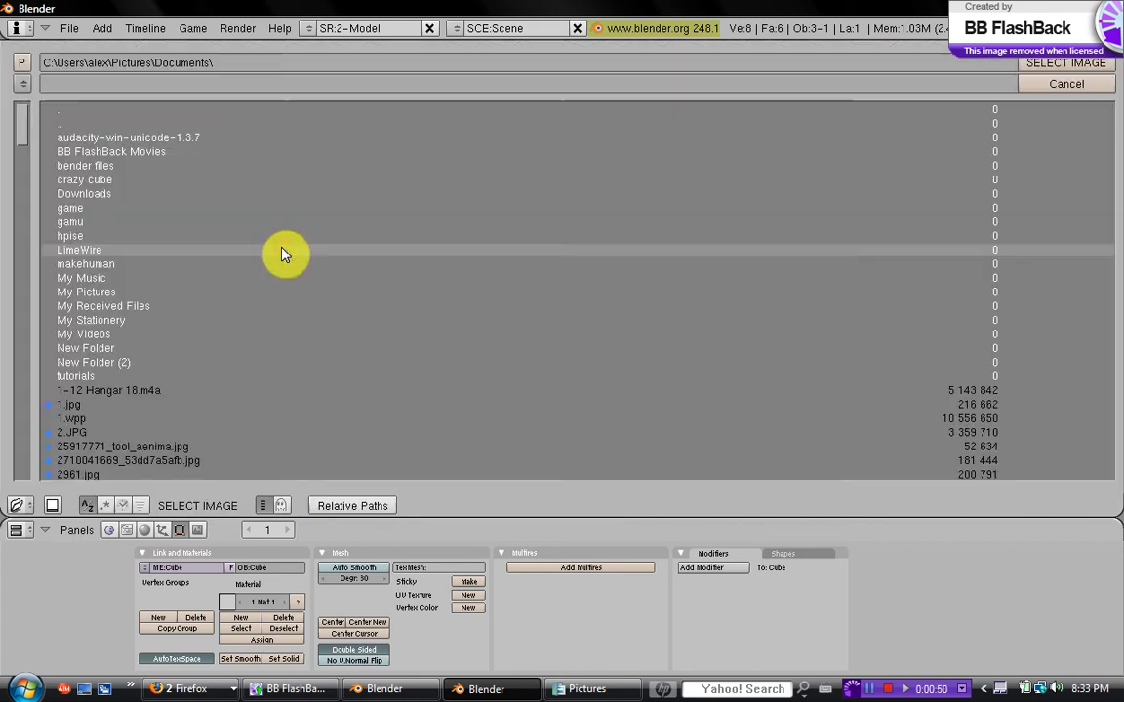
{"action": "left_click", "coordinate": [23, 84]}
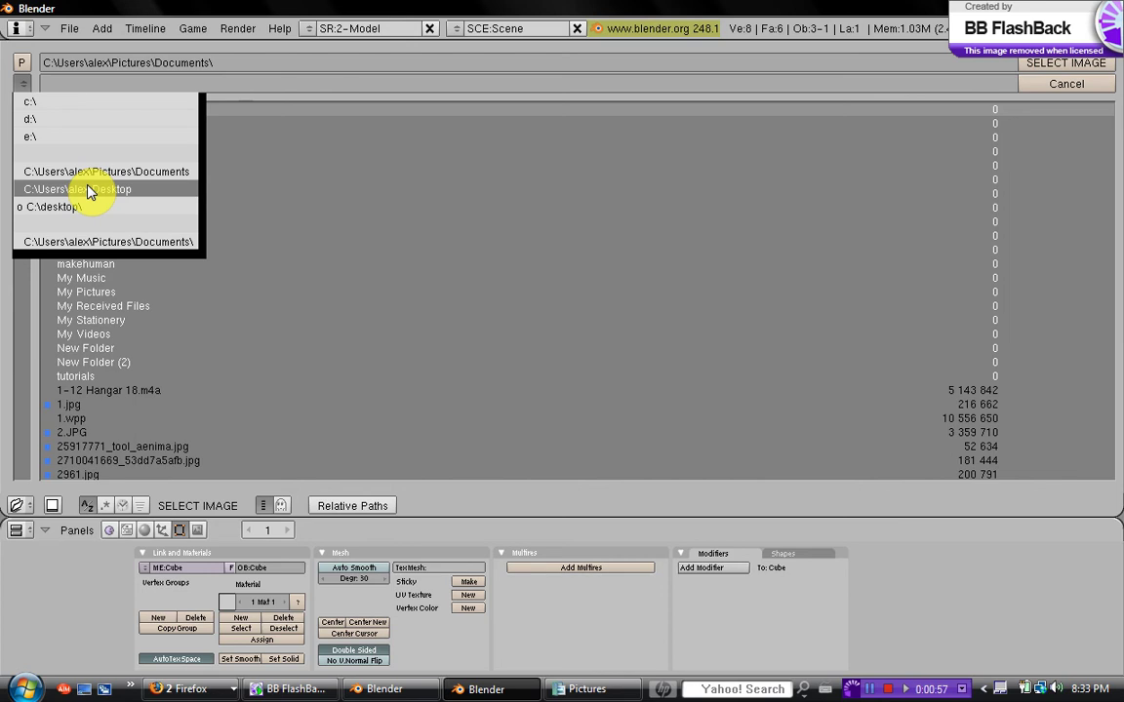
{"action": "left_click", "coordinate": [95, 173]}
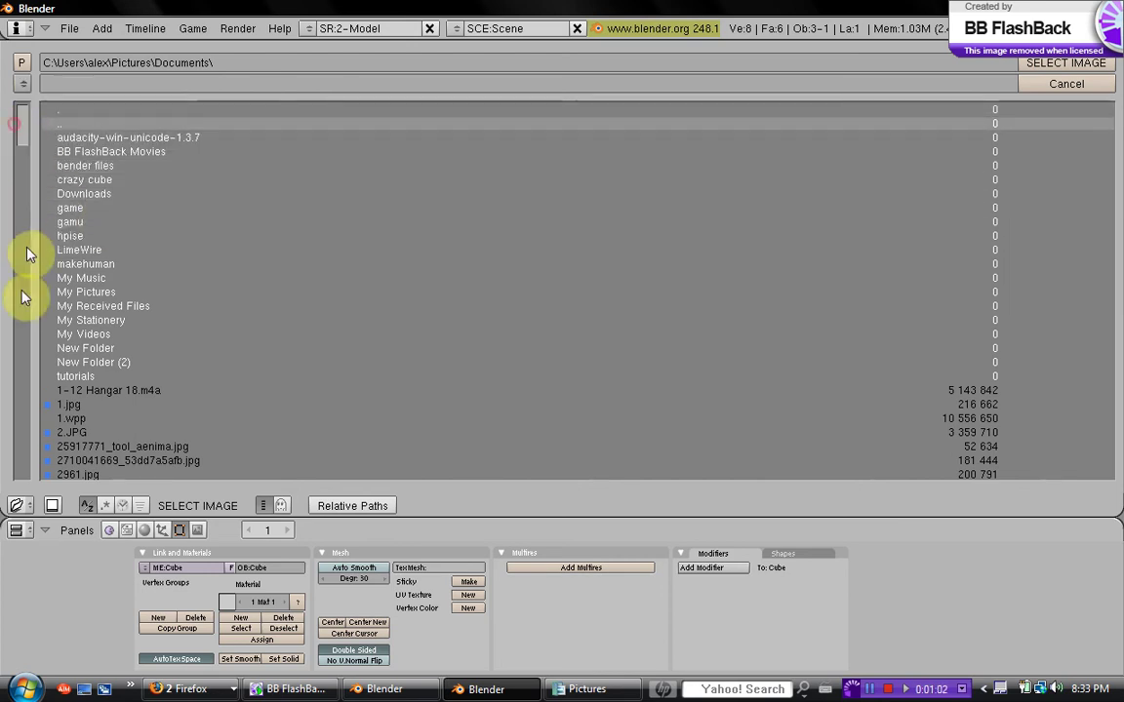
{"action": "left_click_drag", "start_coordinate": [23, 278], "coordinate": [21, 364]}
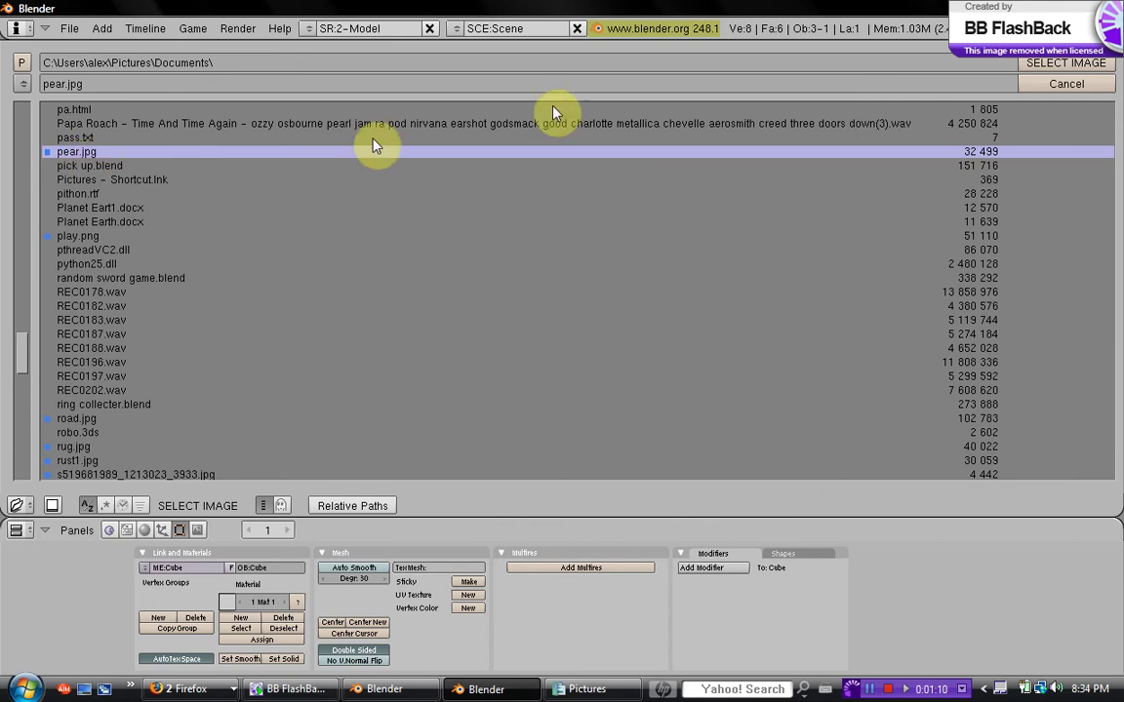
{"action": "left_click", "coordinate": [1050, 64]}
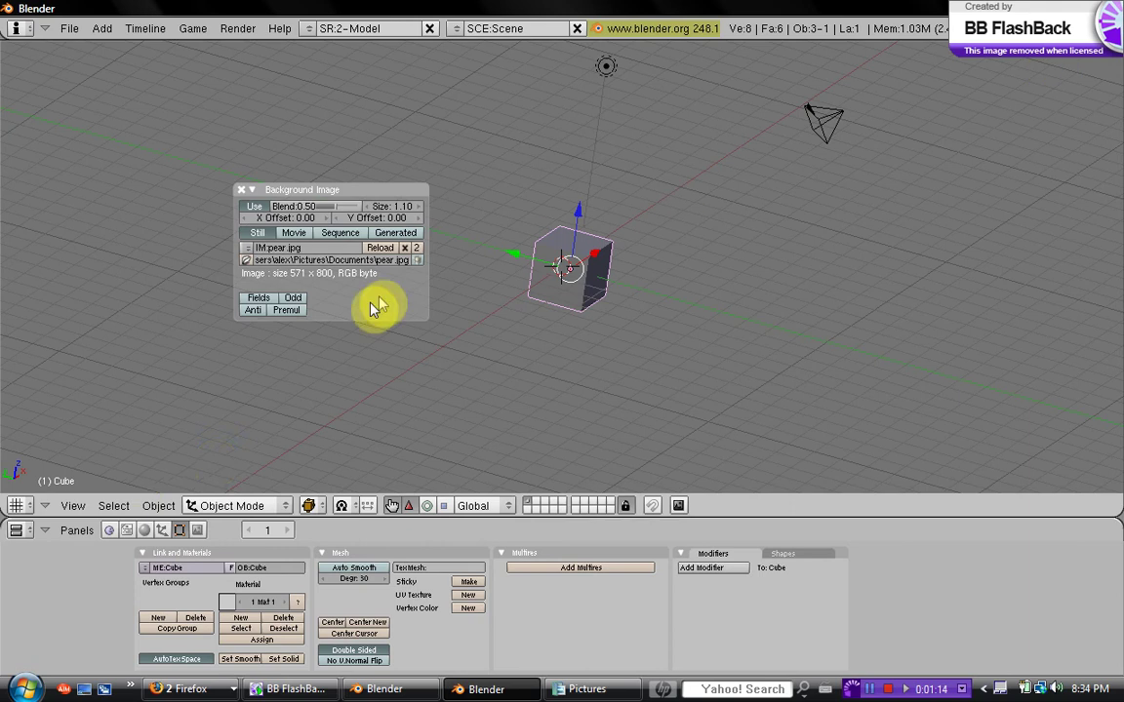
Switch to Top view, zoom in on the pear photo, and keep background size at 1.10
{"action": "left_click", "coordinate": [73, 506]}
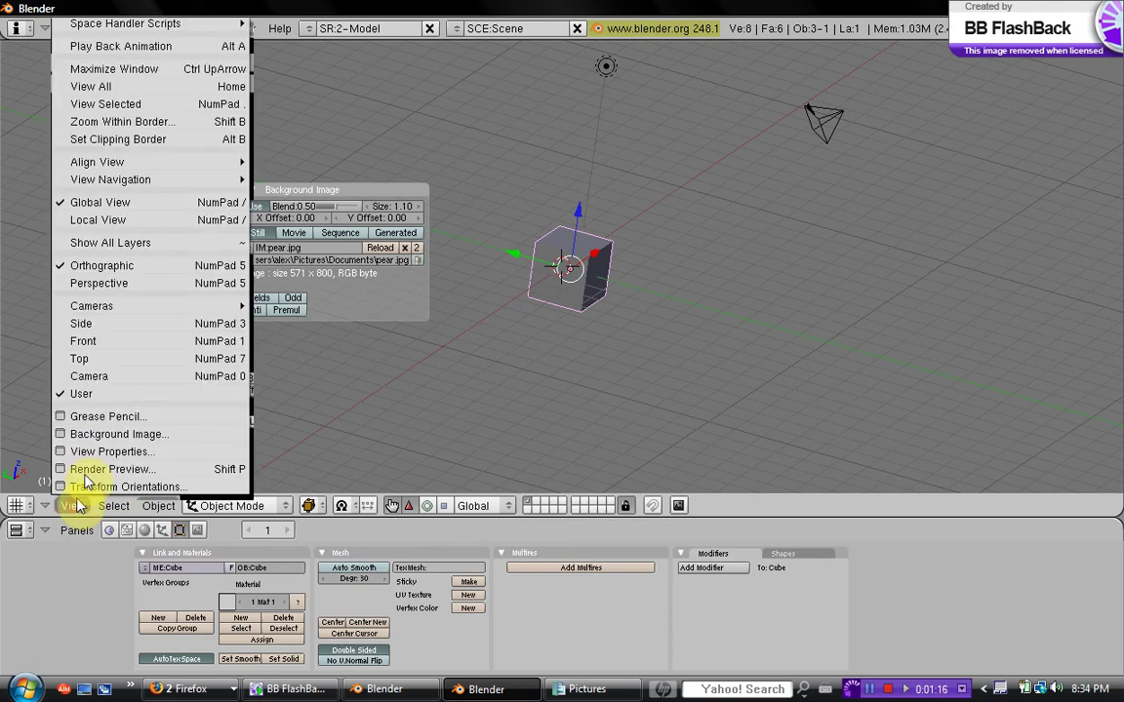
{"action": "left_click", "coordinate": [109, 359]}
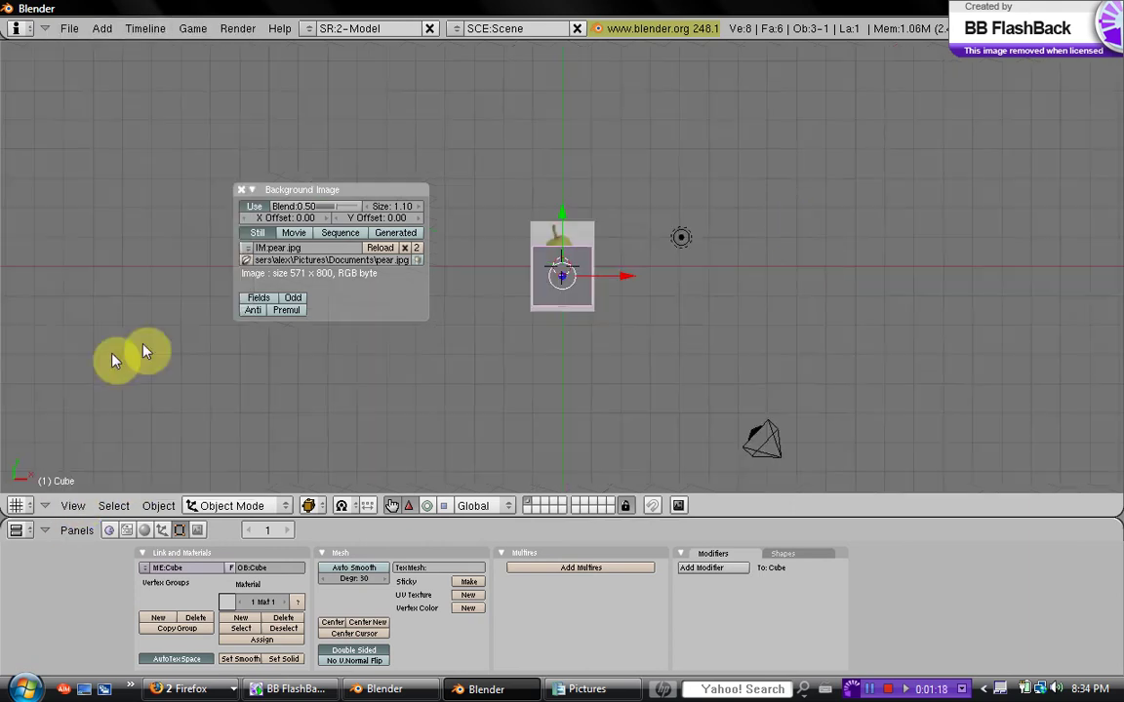
{"action": "scroll", "coordinate": [704, 269], "scroll_direction": "up", "scroll_amount": 2}
{"action": "scroll", "coordinate": [704, 269], "scroll_direction": "up", "scroll_amount": 3}
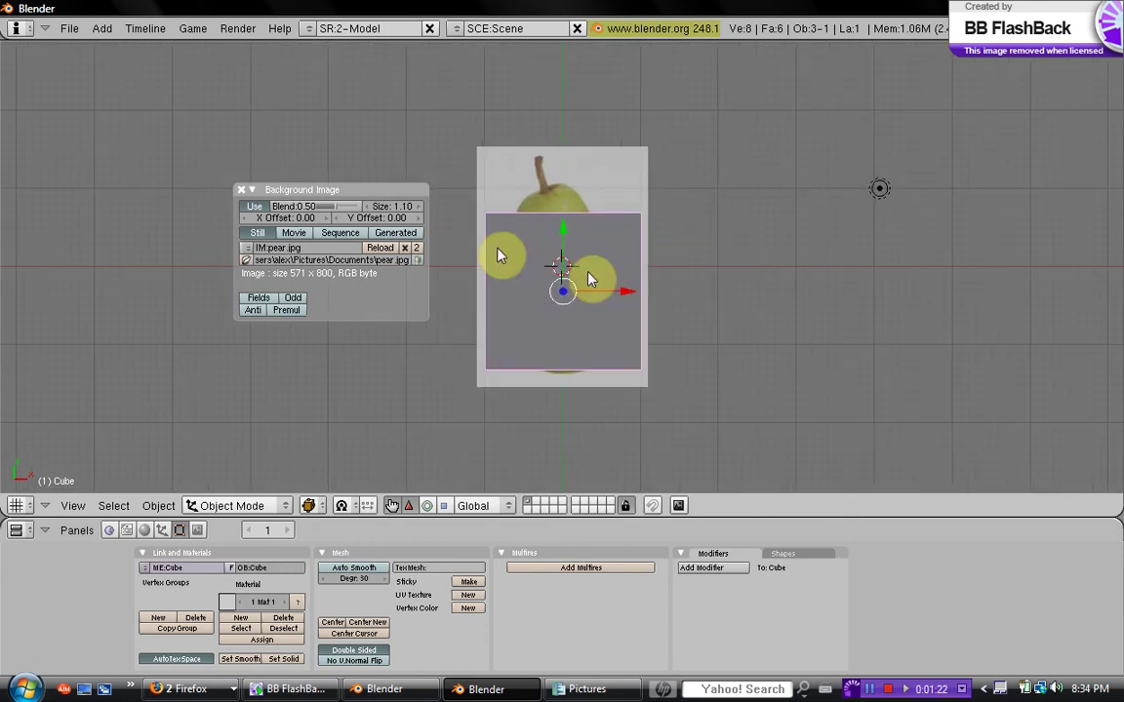
{"action": "scroll", "coordinate": [590, 281], "scroll_direction": "down", "scroll_amount": 1}
{"action": "scroll", "coordinate": [590, 280], "scroll_direction": "down", "scroll_amount": 1}
{"action": "scroll", "coordinate": [585, 278], "scroll_direction": "up", "scroll_amount": 1}
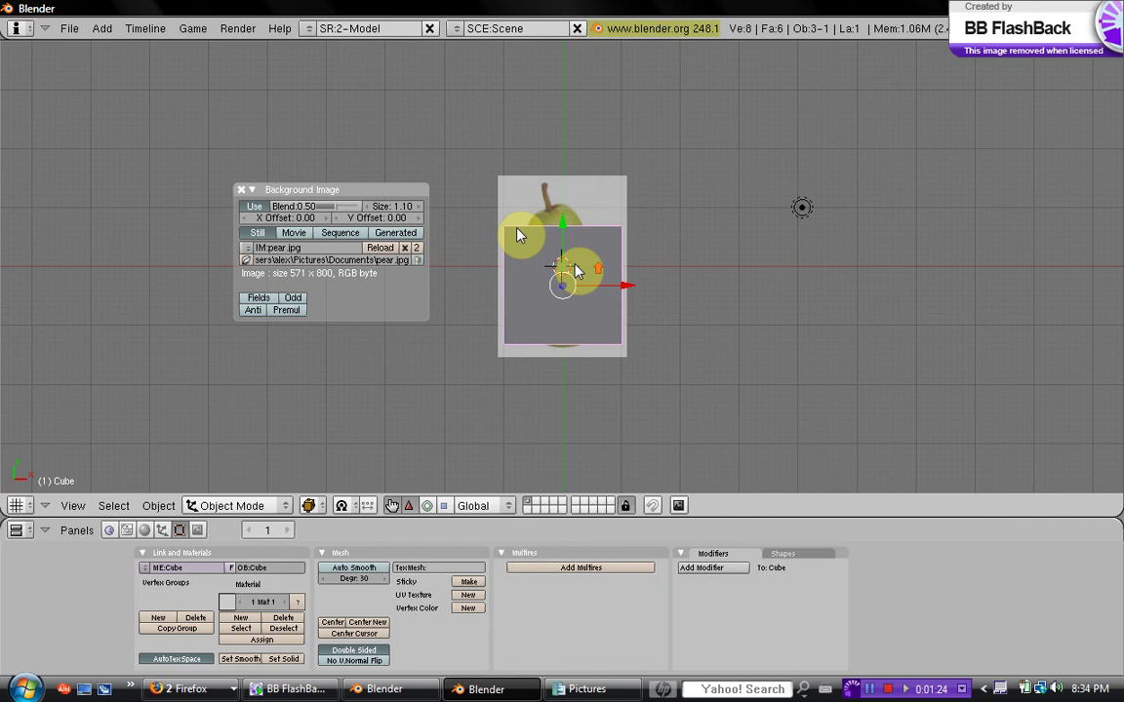
{"action": "left_click", "coordinate": [369, 212]}
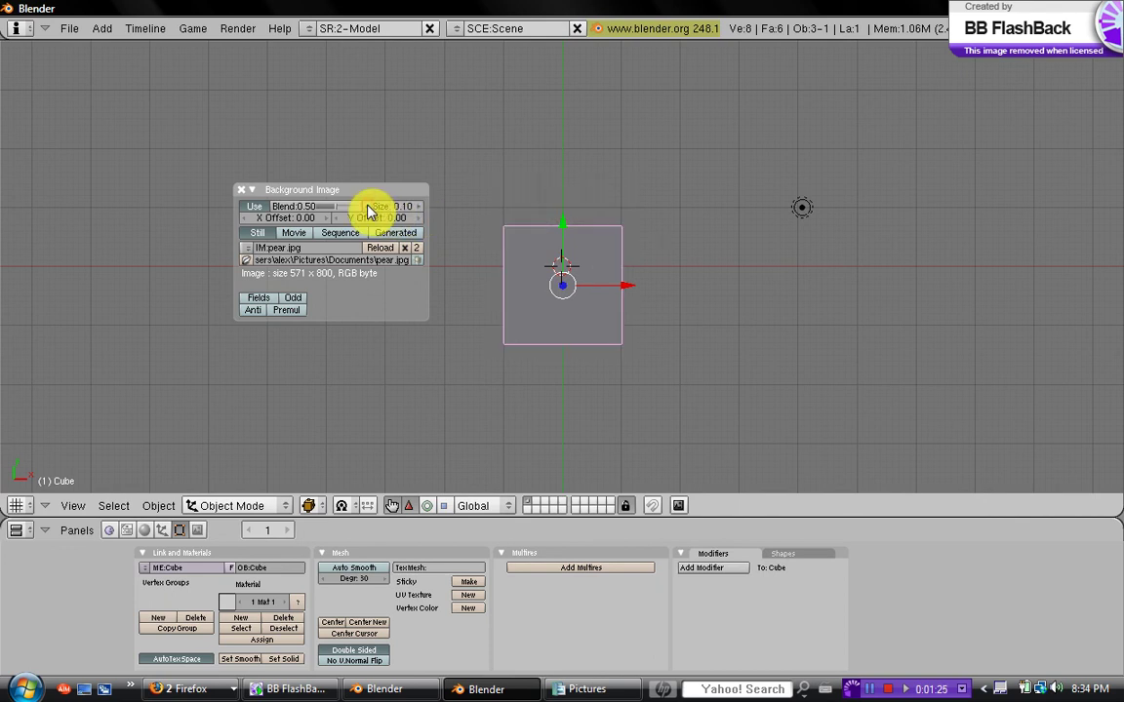
{"action": "left_click", "coordinate": [420, 208]}
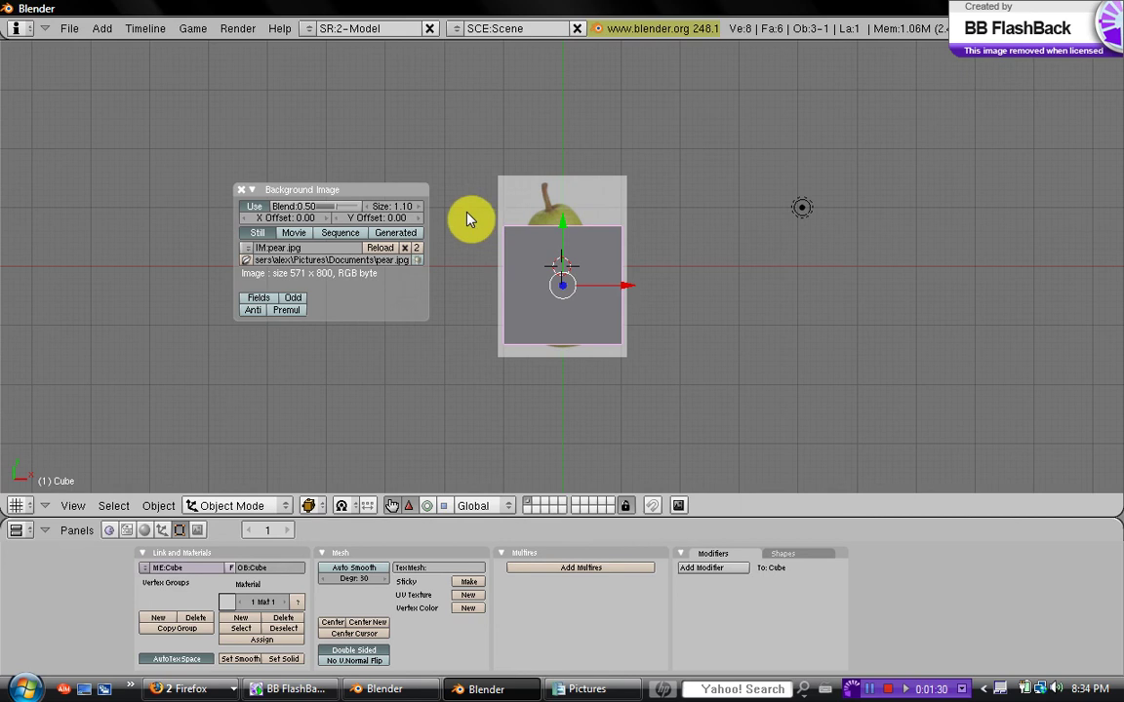
{"action": "scroll", "coordinate": [466, 219], "scroll_direction": "up", "scroll_amount": 2}
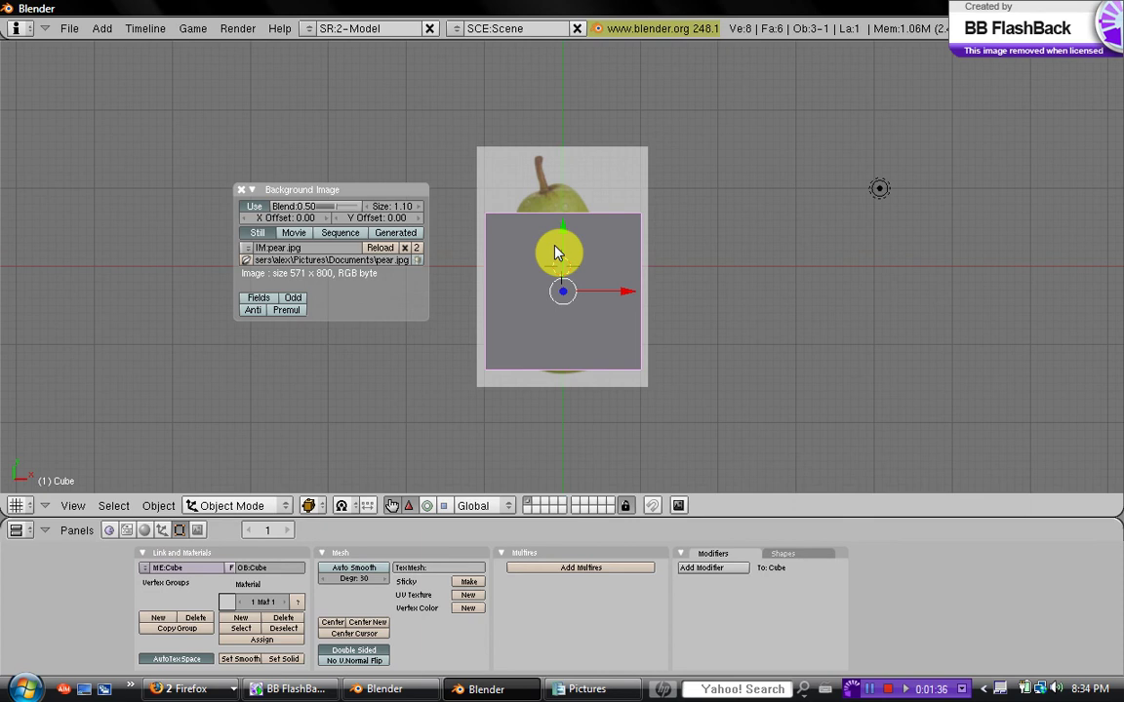
Delete the cube, then add a 32-segment UV sphere and move it over the pear's bottom
{"action": "key", "text": "x"}
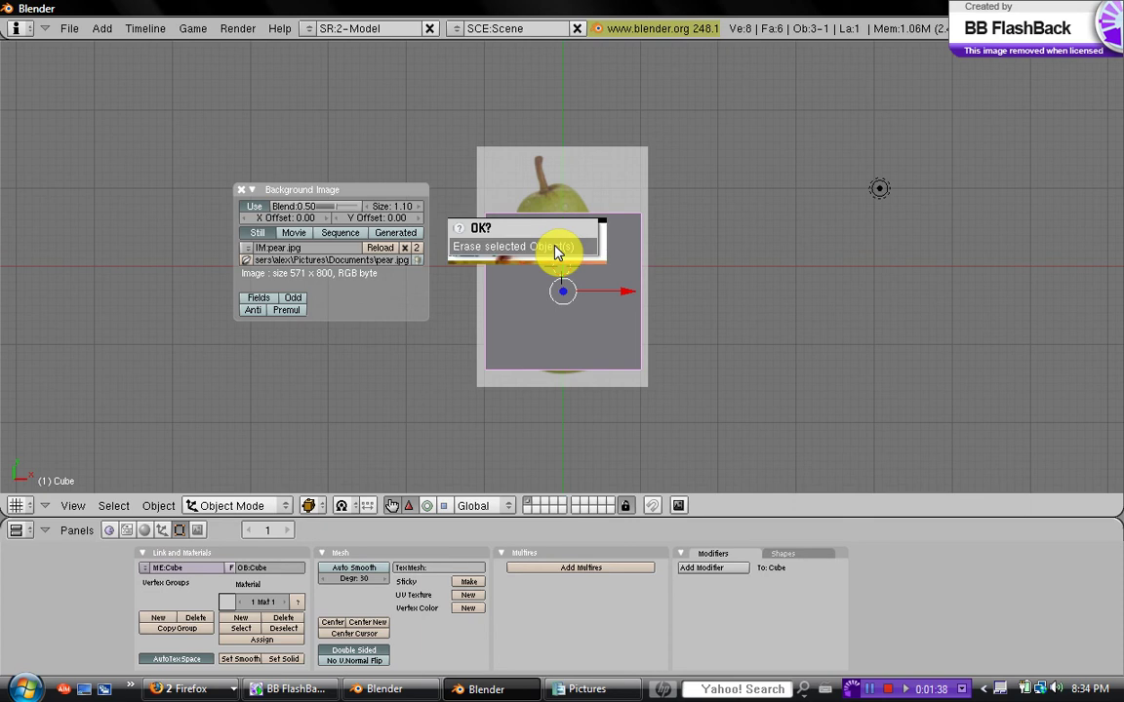
{"action": "left_click", "coordinate": [556, 251]}
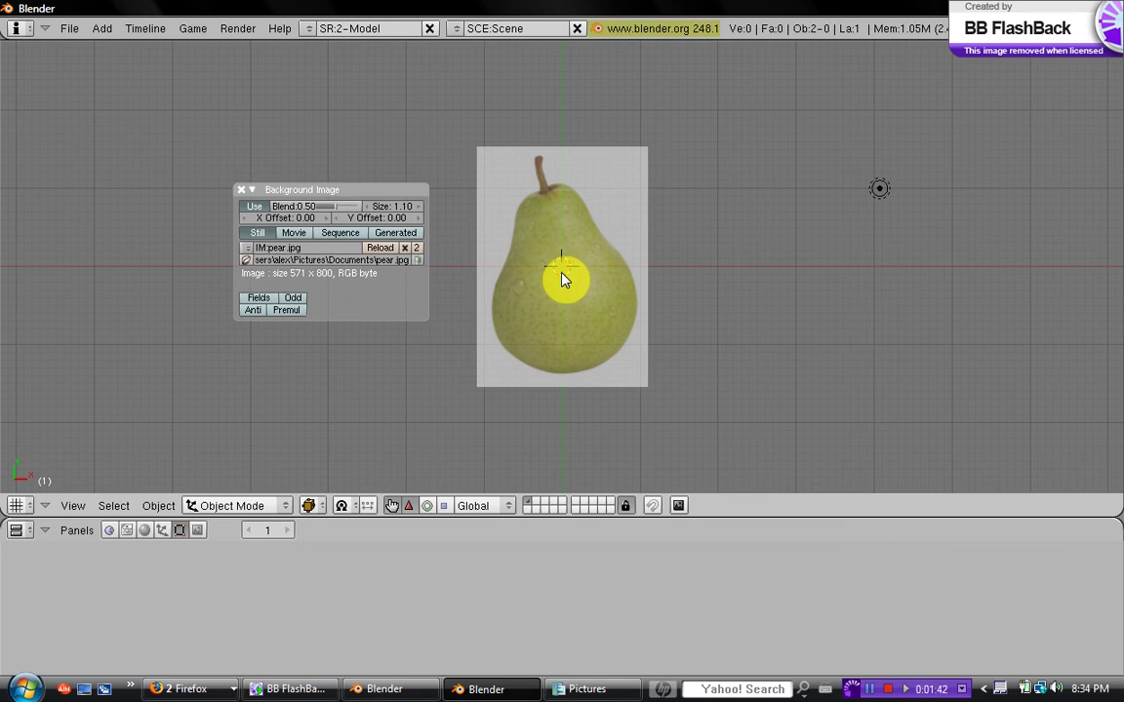
{"action": "key", "text": "space"}
{"action": "mouse_move", "coordinate": [646, 271]}
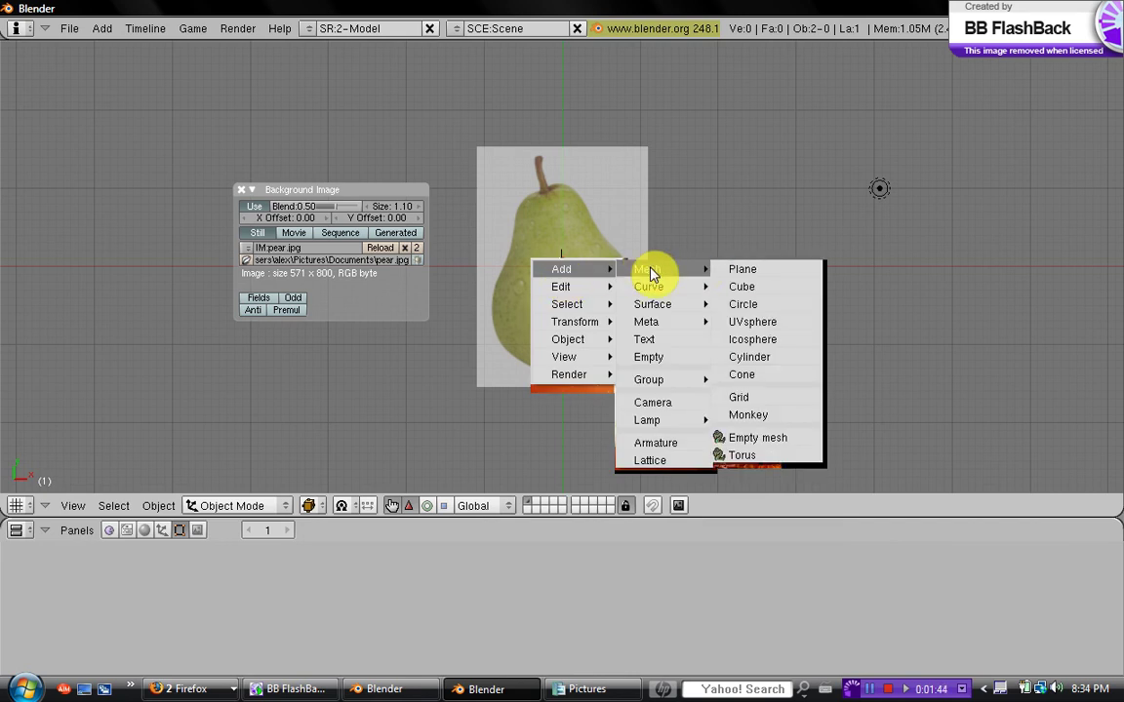
{"action": "left_click", "coordinate": [773, 322]}
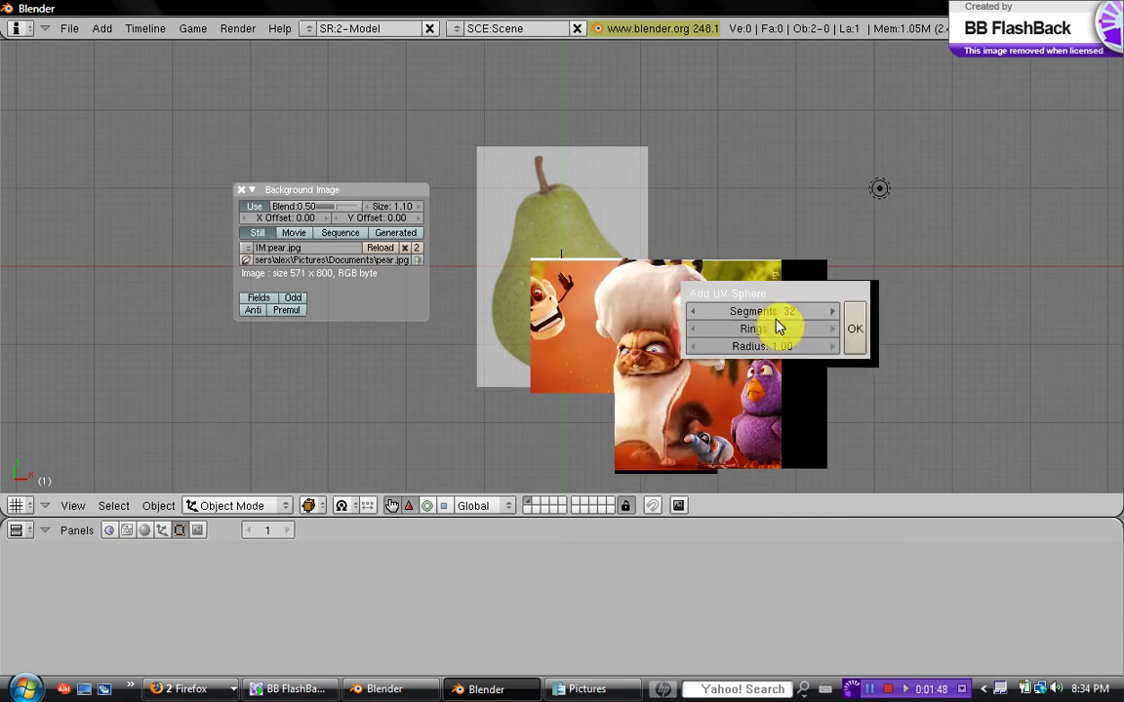
{"action": "left_click", "coordinate": [853, 326]}
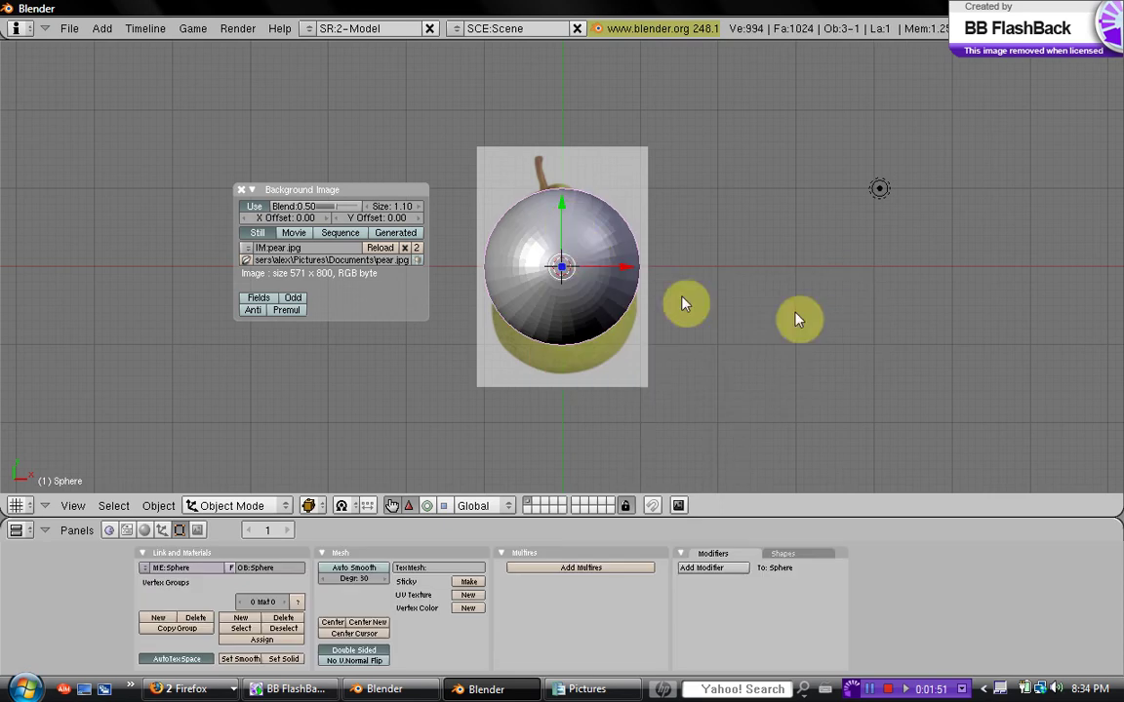
{"action": "mouse_move", "coordinate": [571, 222]}
{"action": "left_mouse_down"}
{"action": "mouse_move", "coordinate": [565, 258]}
{"action": "mouse_move", "coordinate": [576, 222]}
{"action": "mouse_move", "coordinate": [575, 242]}
{"action": "left_mouse_up"}
Delete the trial sphere and add a 32-vertex cylinder mesh
{"action": "key", "text": "x"}
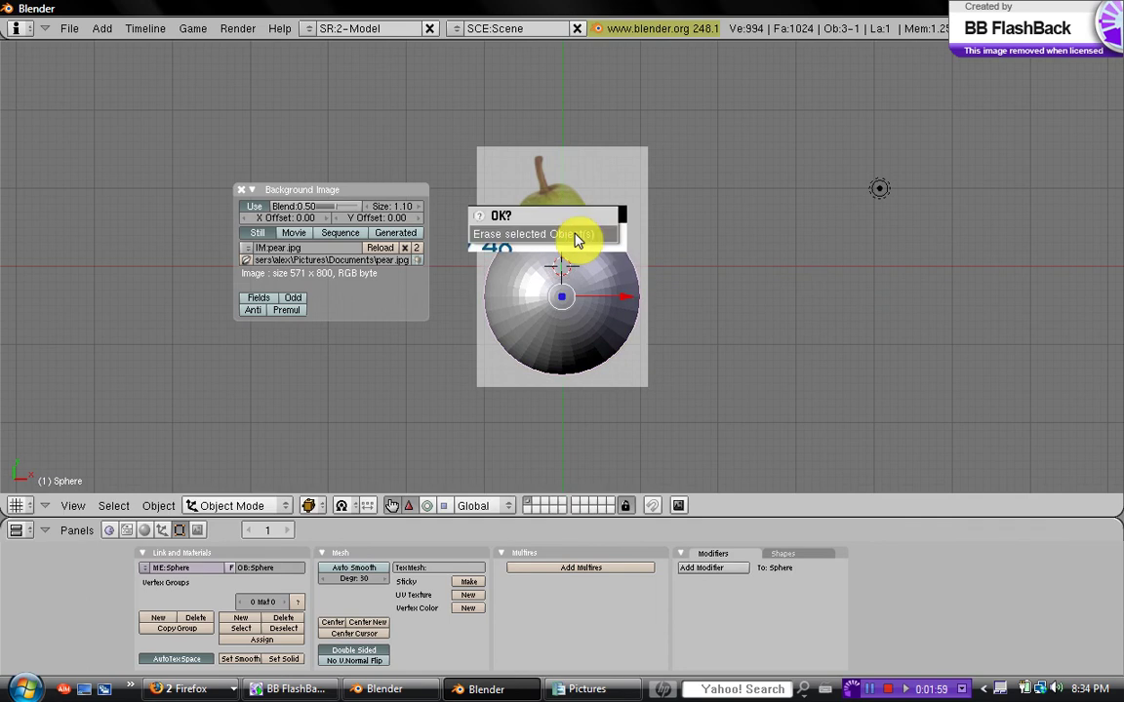
{"action": "left_click", "coordinate": [597, 236]}
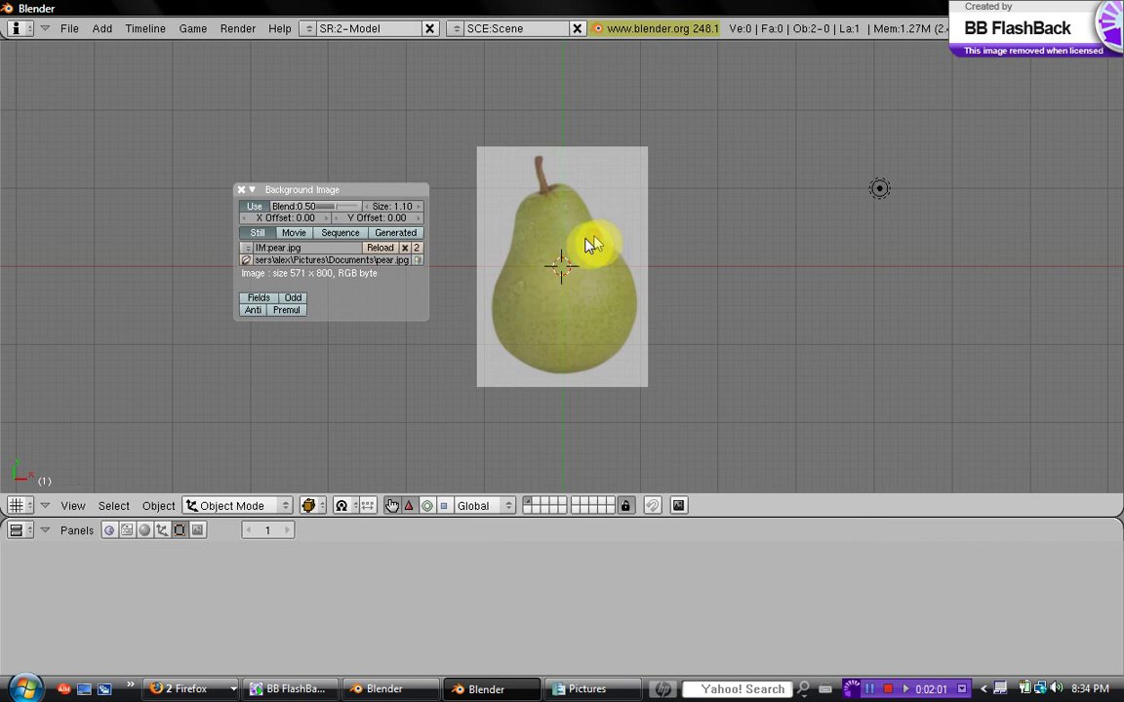
{"action": "key", "text": "space"}
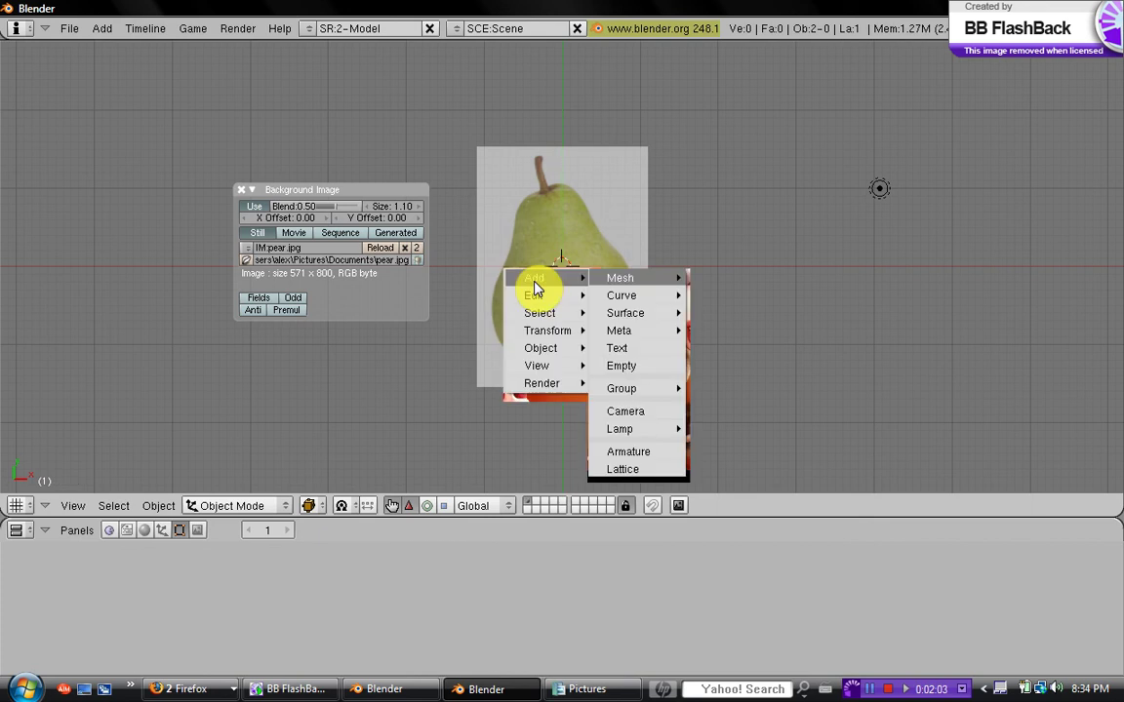
{"action": "mouse_move", "coordinate": [578, 285]}
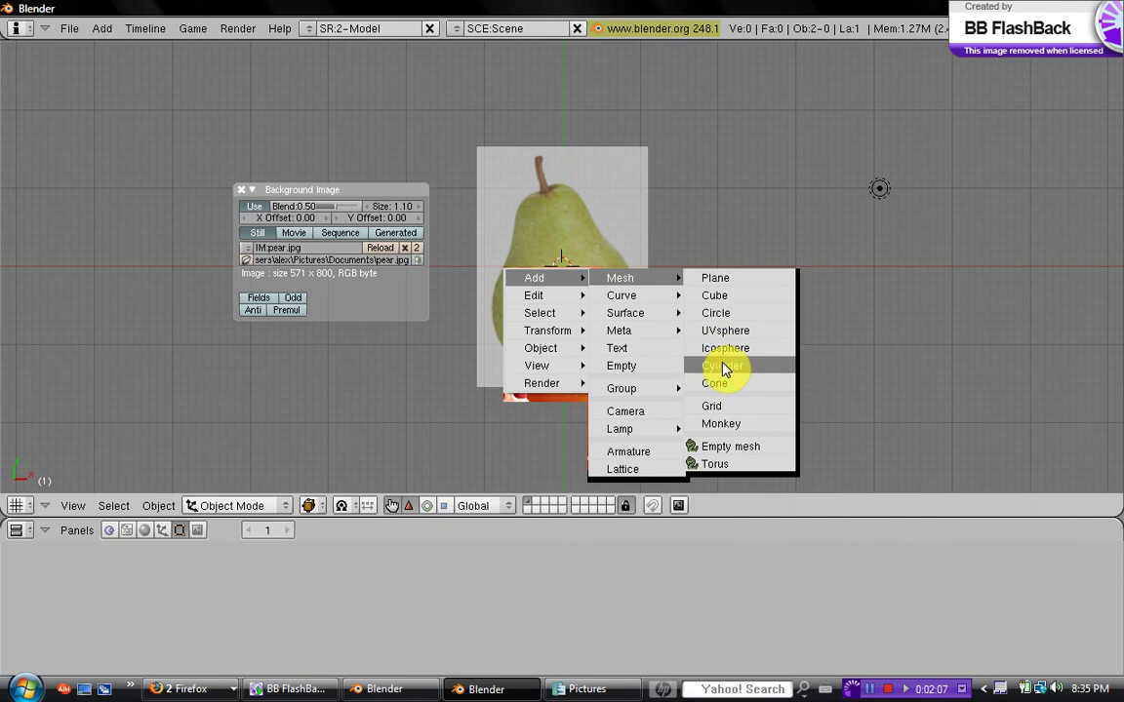
{"action": "left_click", "coordinate": [723, 367]}
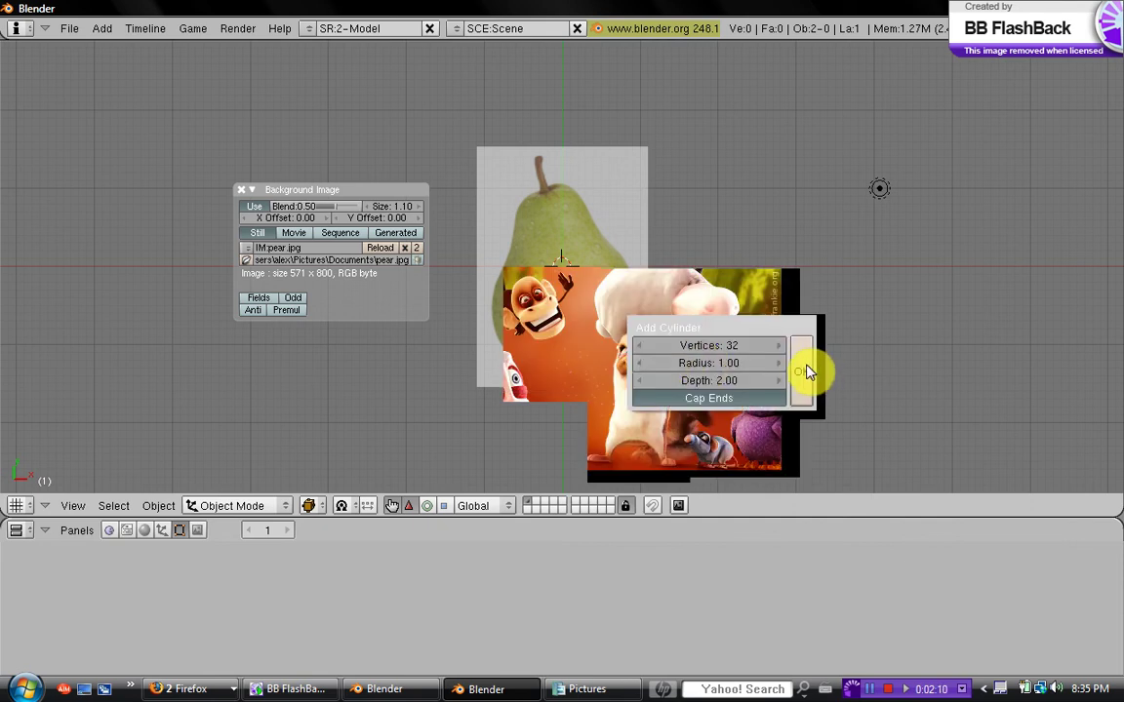
{"action": "left_click", "coordinate": [802, 370]}
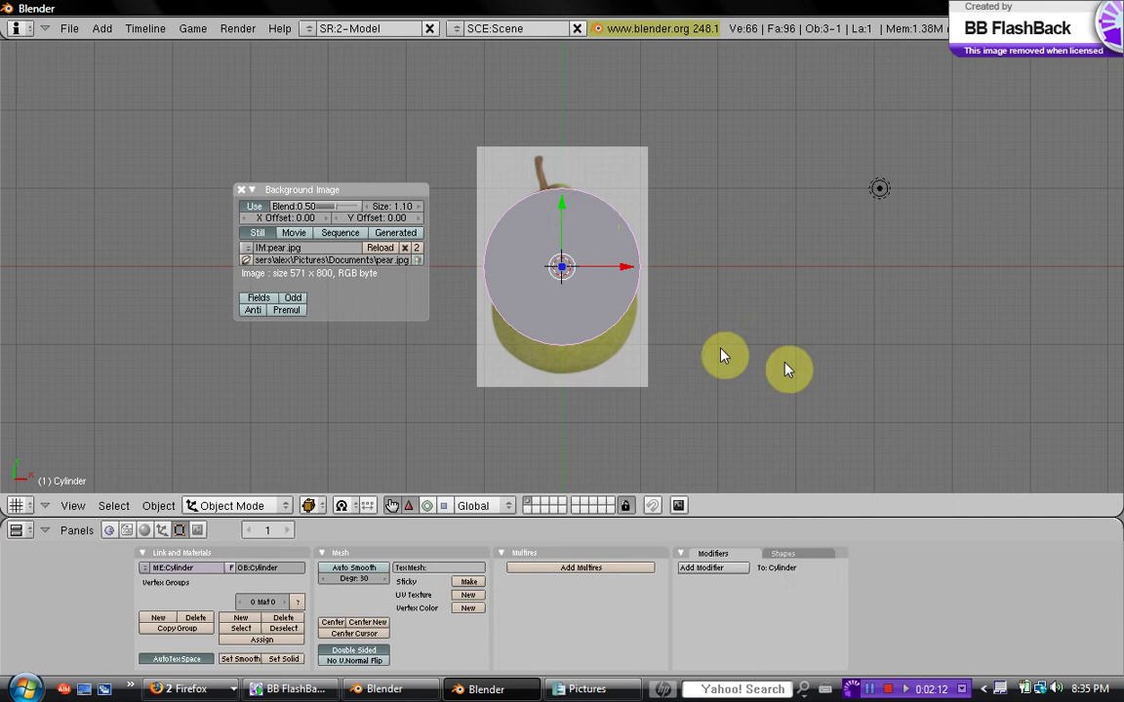
Return to Object Mode, move the cylinder along Y, and rotate it
{"action": "key", "text": "Tab"}
{"action": "key", "text": "g"}
{"action": "key", "text": "y"}
{"action": "left_click", "coordinate": [565, 230]}
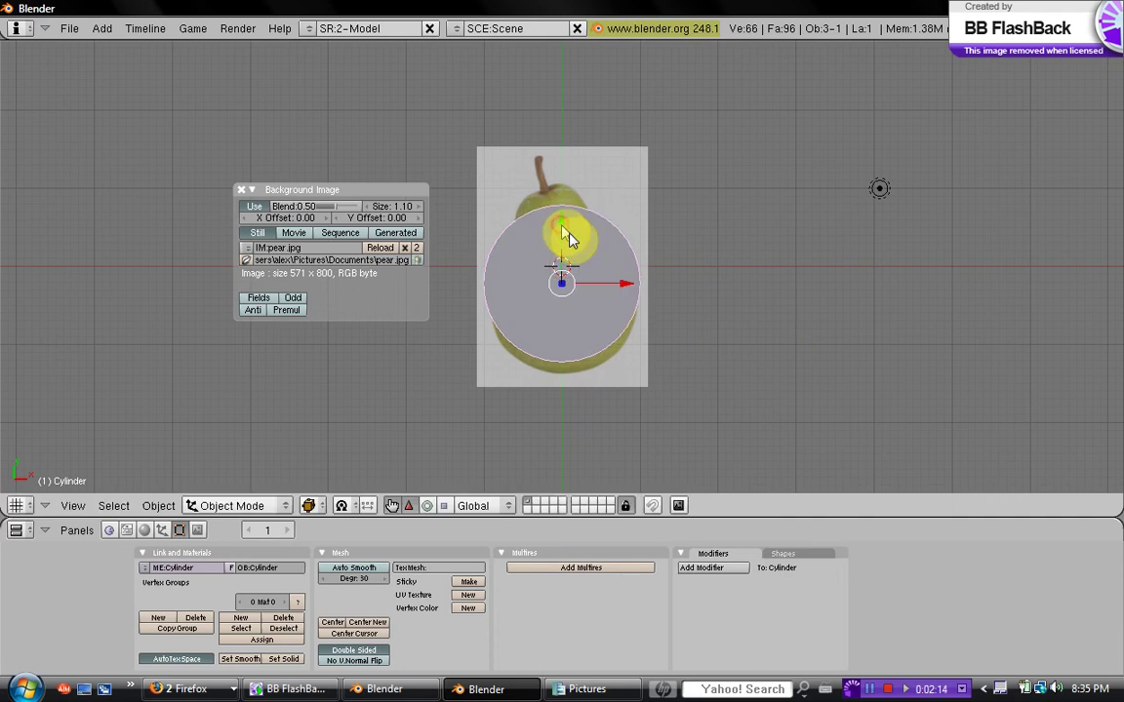
{"action": "key", "text": "r"}
{"action": "key", "text": "y"}
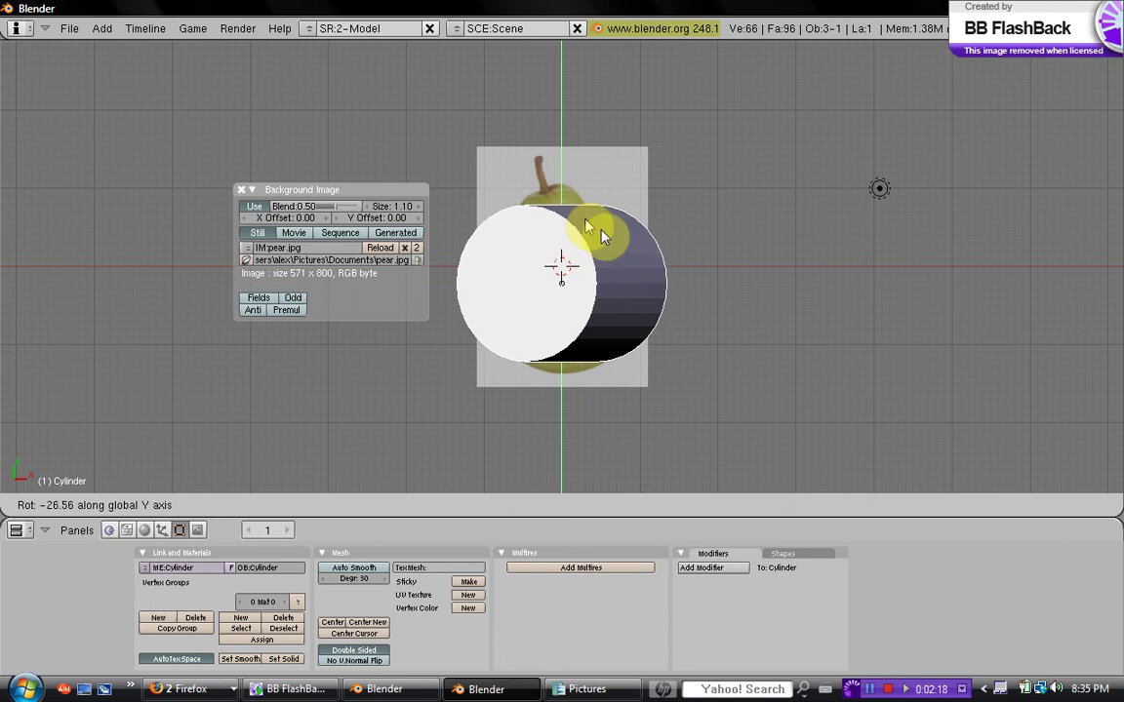
{"action": "key", "text": "y"}
{"action": "key", "text": "y"}
{"action": "key", "text": "y"}
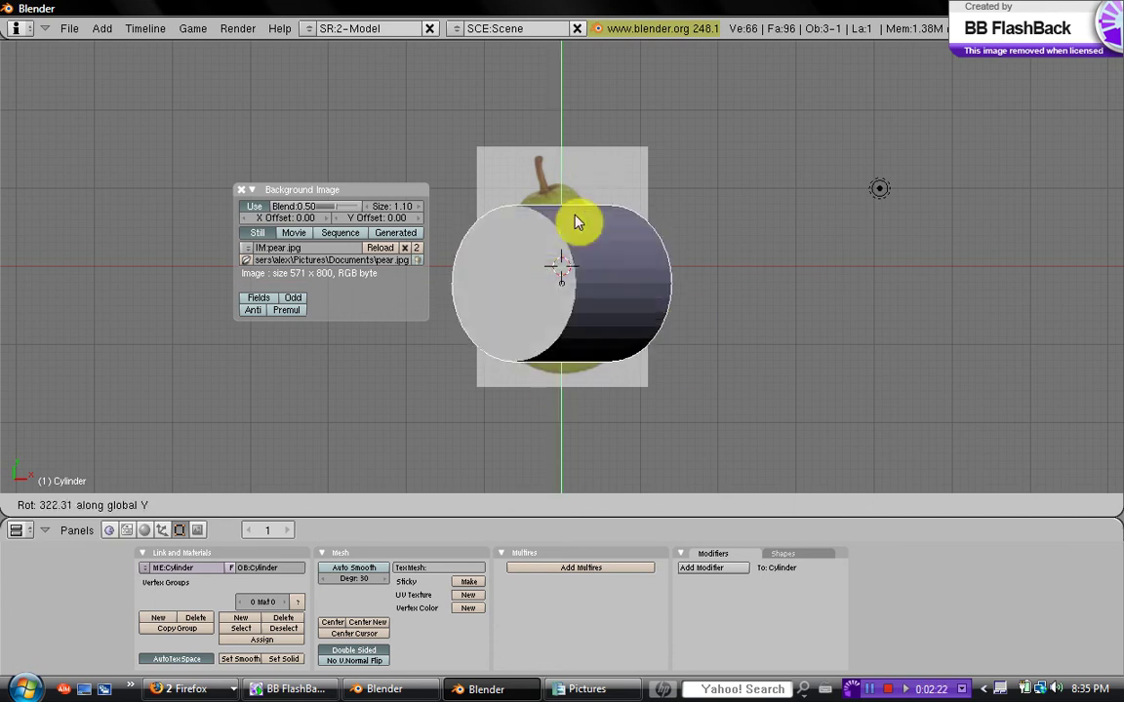
{"action": "left_click", "coordinate": [553, 363]}
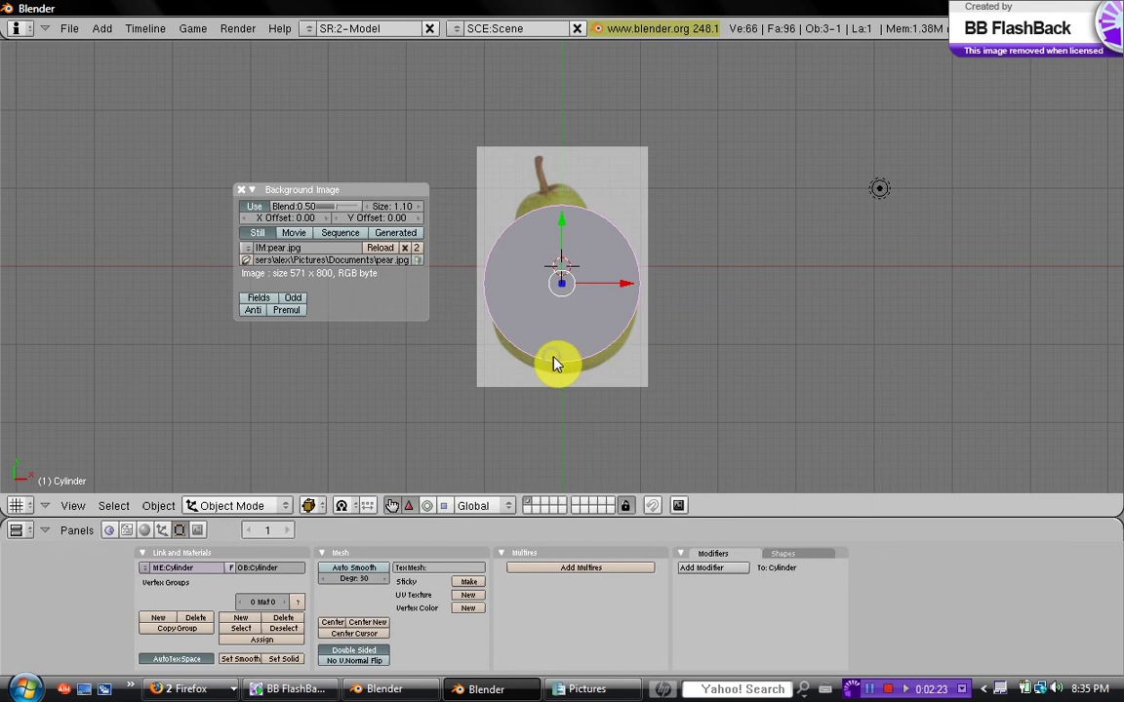
Tilt the cylinder around X with the rotate handles, then rotate it around Y
{"action": "left_click", "coordinate": [427, 505]}
{"action": "left_click_drag", "start_coordinate": [564, 273], "coordinate": [526, 178]}
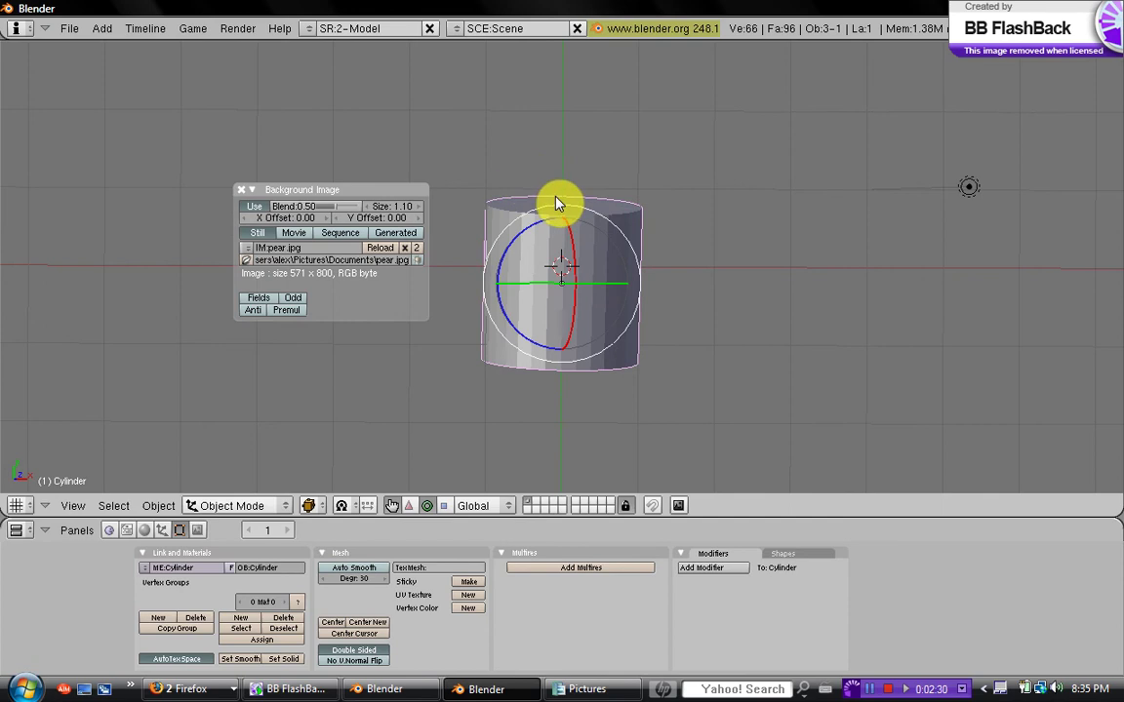
{"action": "key", "text": "r"}
{"action": "key", "text": "y"}
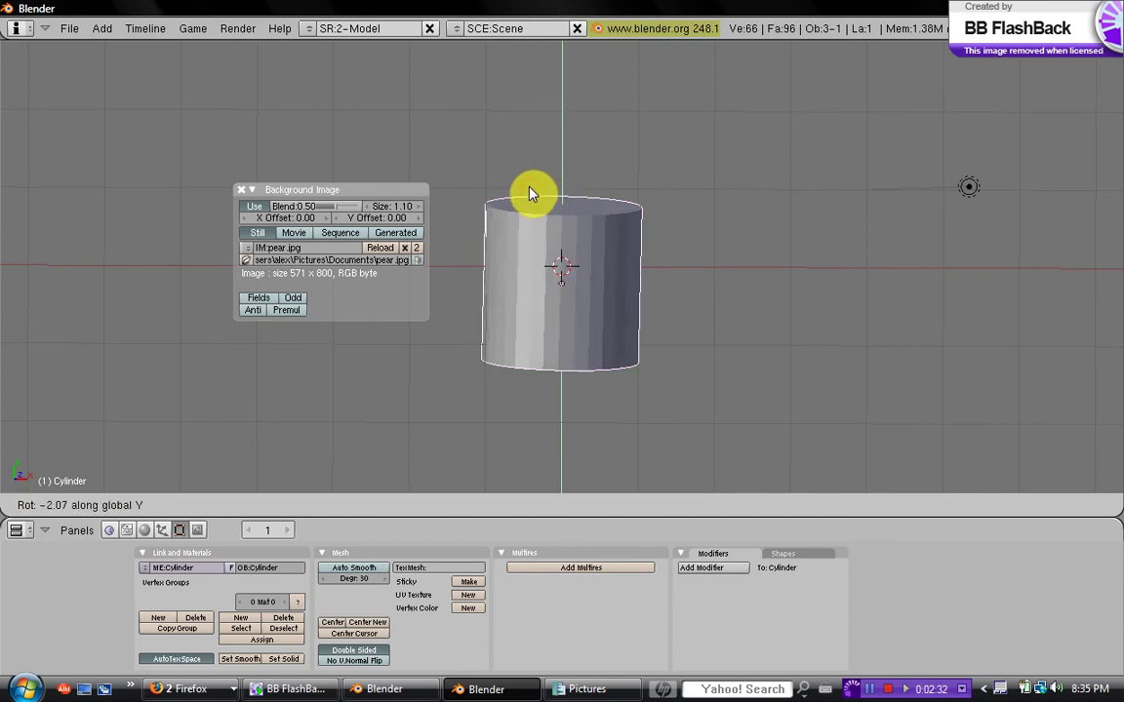
{"action": "left_click", "coordinate": [528, 195]}
Rotate the cylinder twice around X from side views, then return to Top view
{"action": "middle_click_drag", "start_coordinate": [585, 294], "coordinate": [382, 281]}
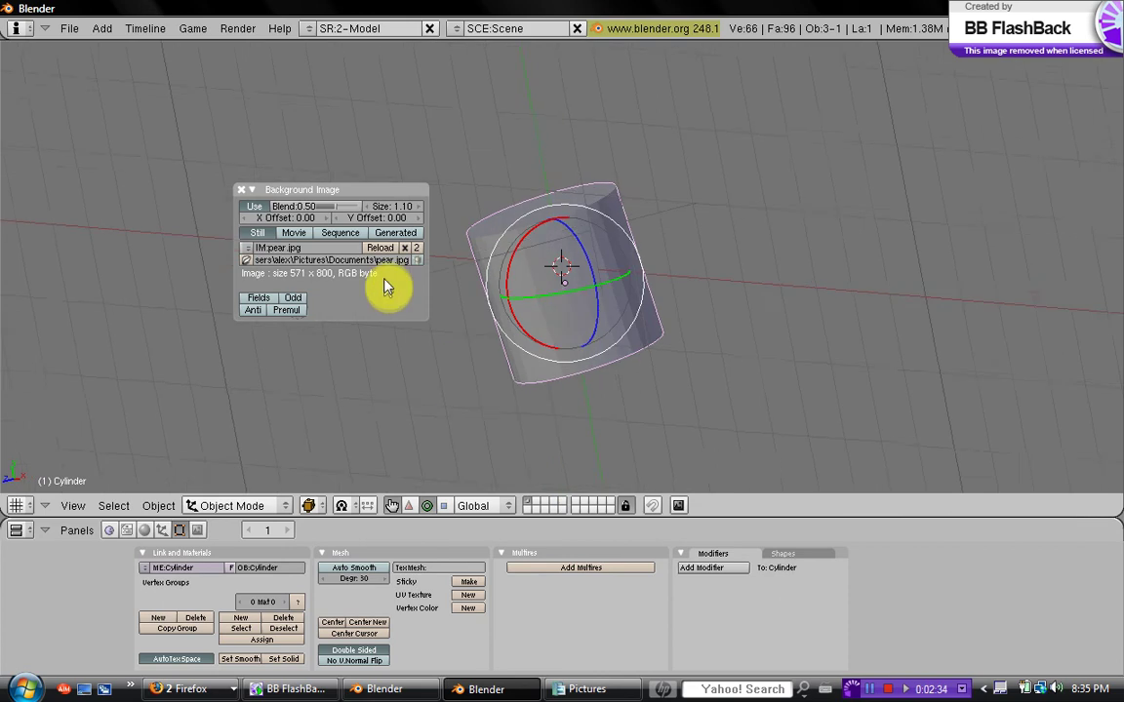
{"action": "mouse_move", "coordinate": [627, 326]}
{"action": "middle_mouse_down"}
{"action": "mouse_move", "coordinate": [609, 319]}
{"action": "mouse_move", "coordinate": [682, 263]}
{"action": "mouse_move", "coordinate": [672, 255]}
{"action": "middle_mouse_up"}
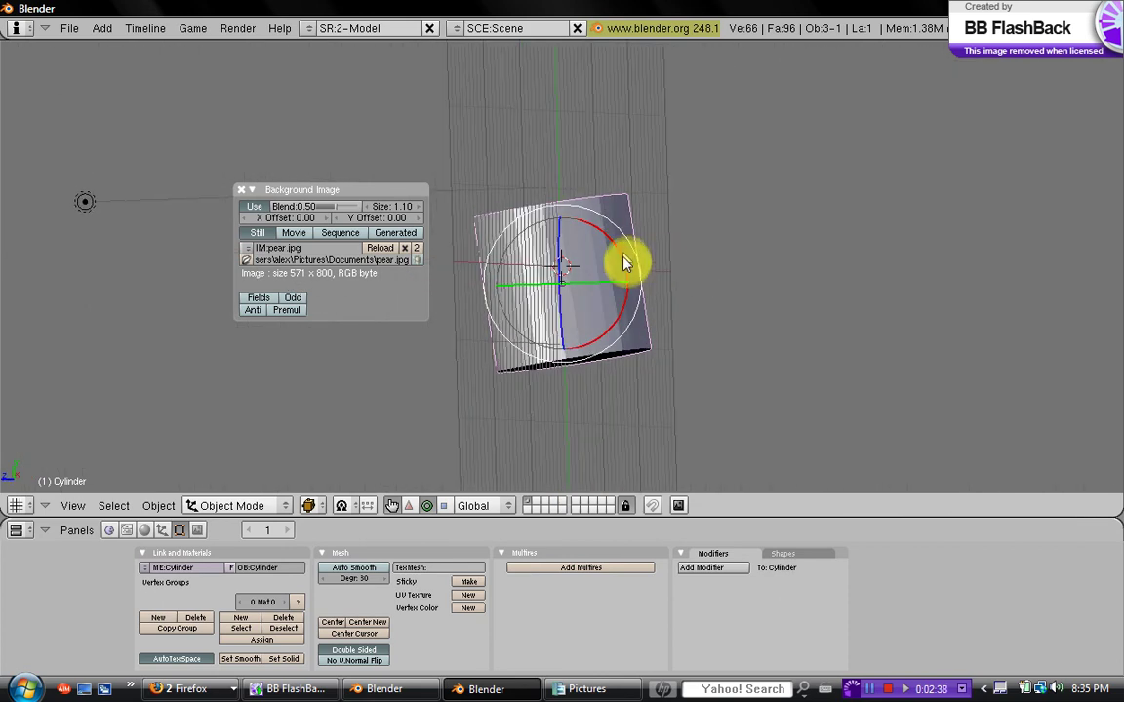
{"action": "key", "text": "r"}
{"action": "key", "text": "x"}
{"action": "left_click", "coordinate": [574, 301]}
{"action": "middle_click_drag", "start_coordinate": [574, 302], "coordinate": [601, 260]}
{"action": "key", "text": "r"}
{"action": "key", "text": "x"}
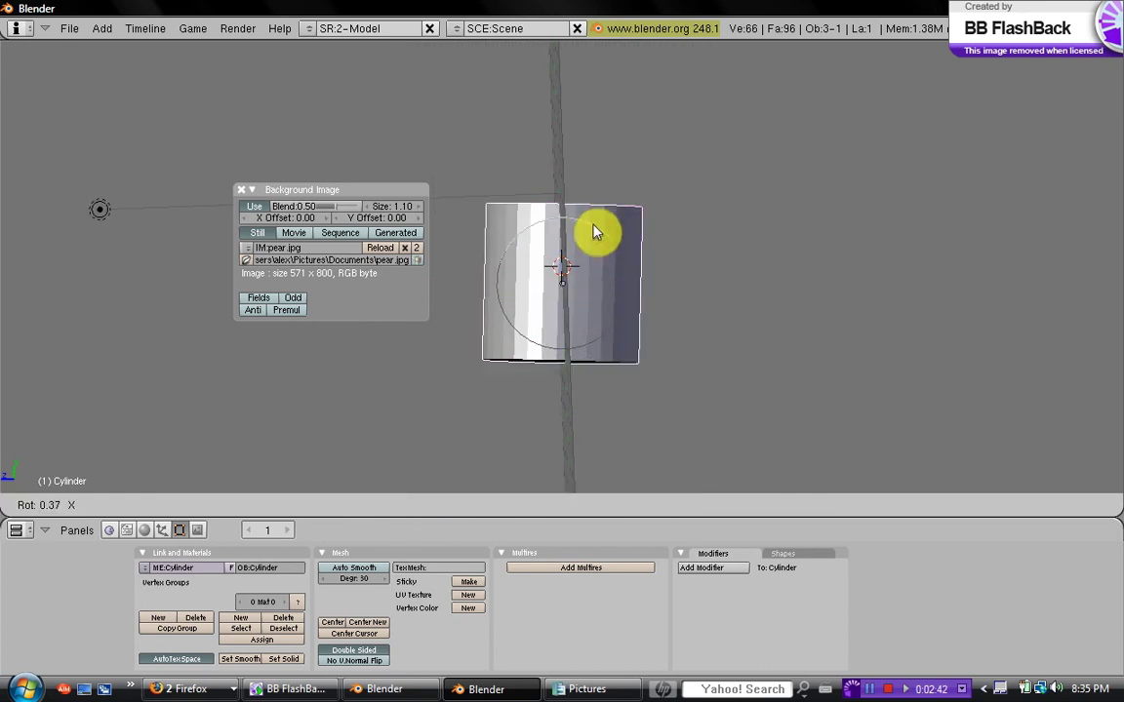
{"action": "left_click", "coordinate": [595, 231]}
{"action": "left_click", "coordinate": [74, 506]}
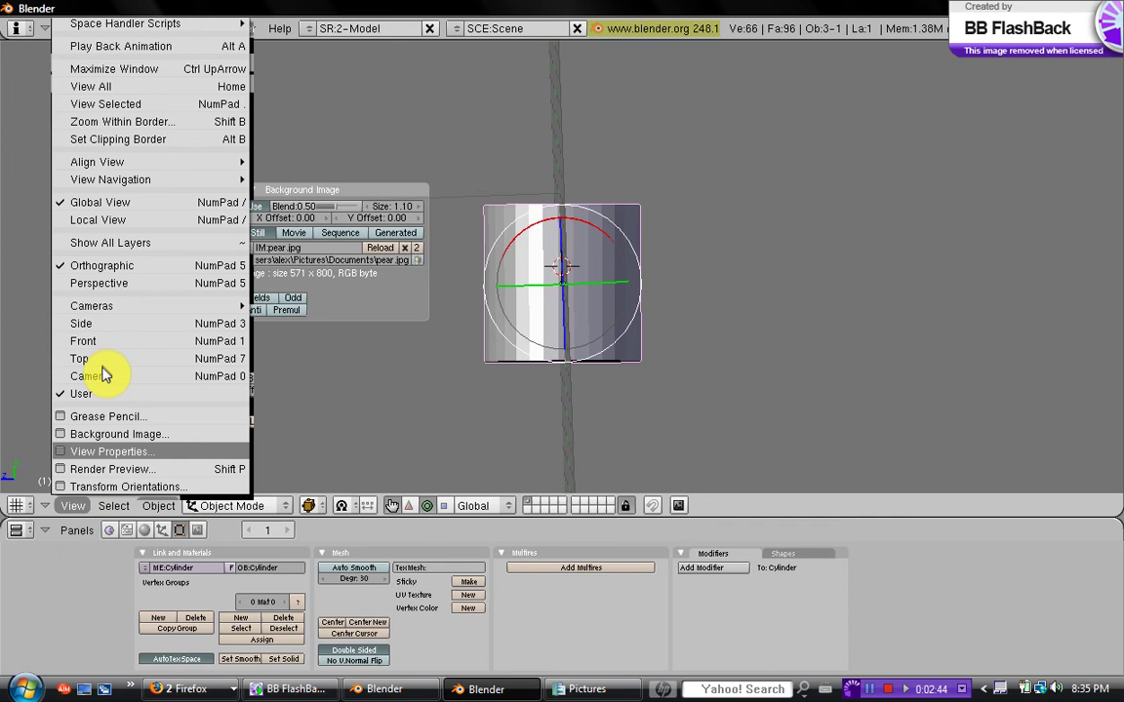
{"action": "left_click", "coordinate": [83, 358]}
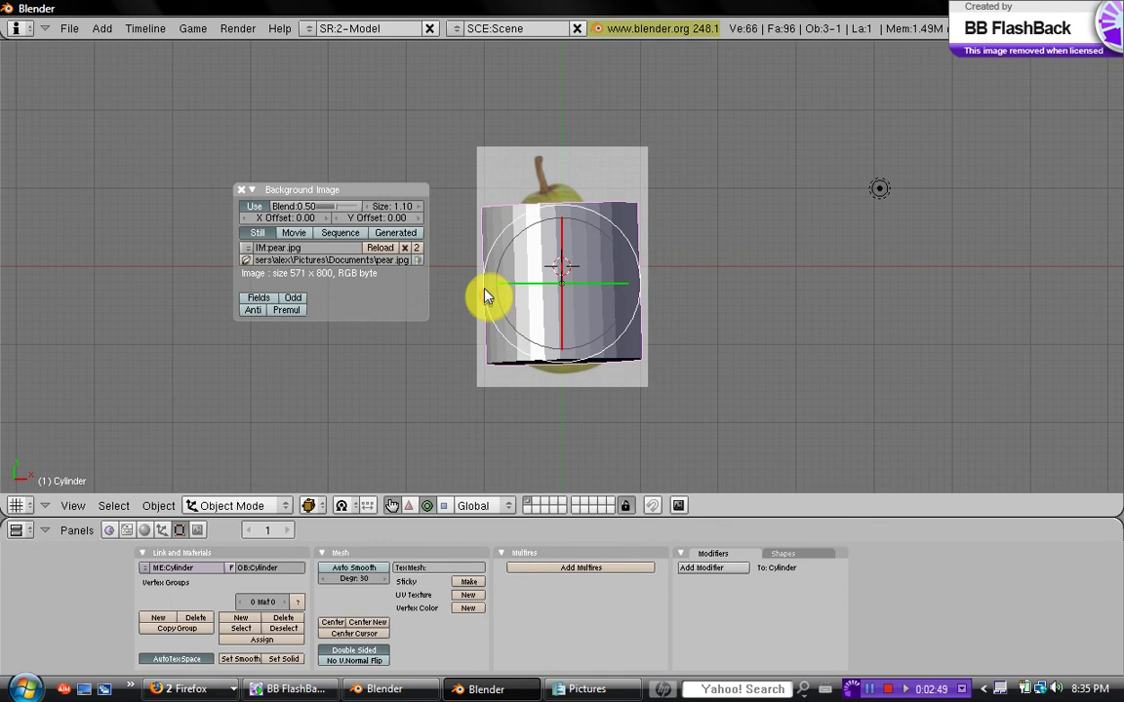
Rotate the cylinder around X so it stands upright
{"action": "key", "text": "r"}
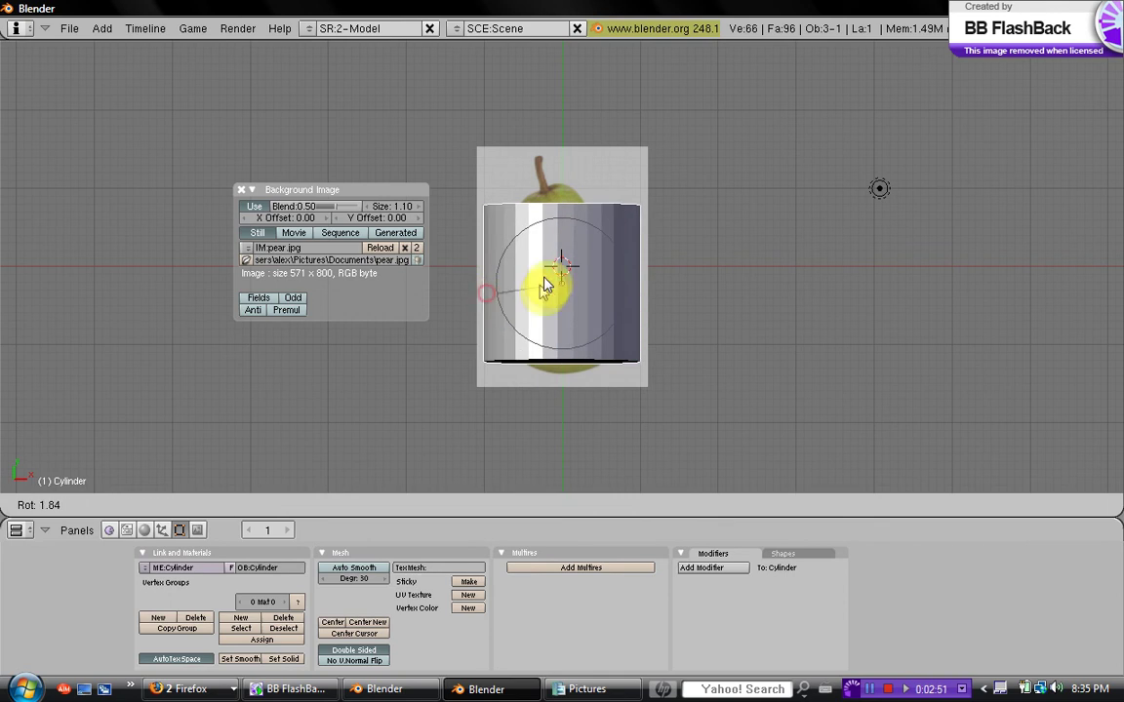
{"action": "left_click", "coordinate": [561, 254]}
{"action": "key", "text": "r"}
{"action": "key", "text": "x"}
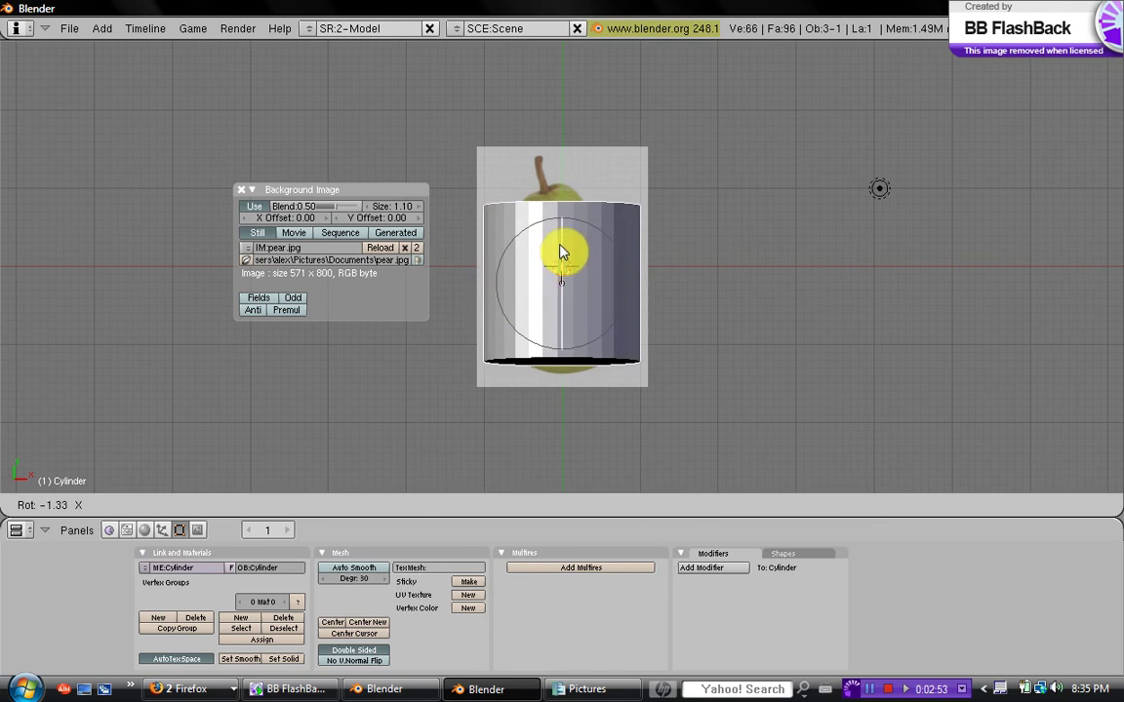
{"action": "left_click", "coordinate": [557, 268]}
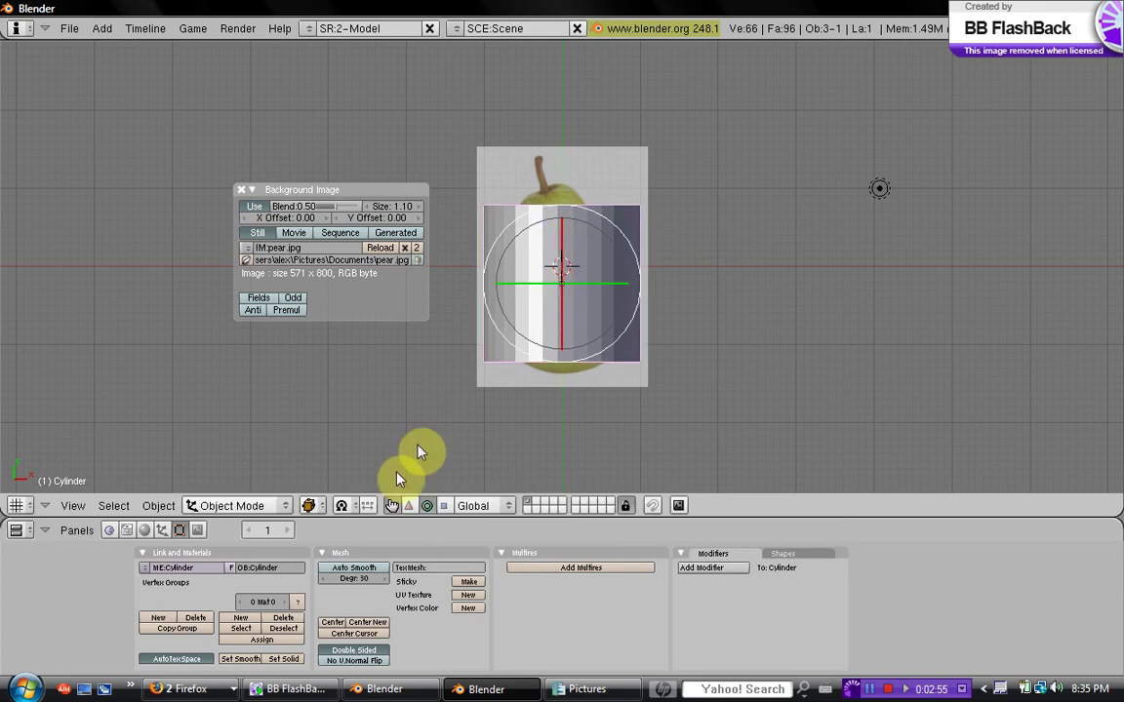
Squash the cylinder along Y into a thin disc
{"action": "key", "text": "s"}
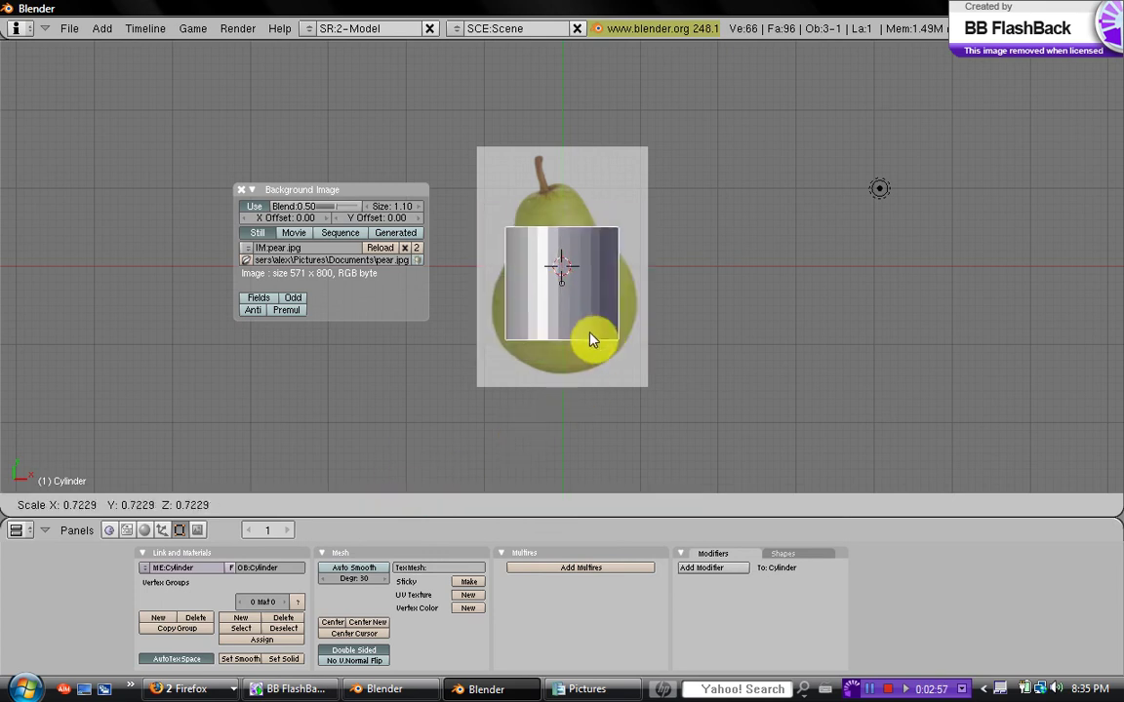
{"action": "right_click", "coordinate": [599, 346]}
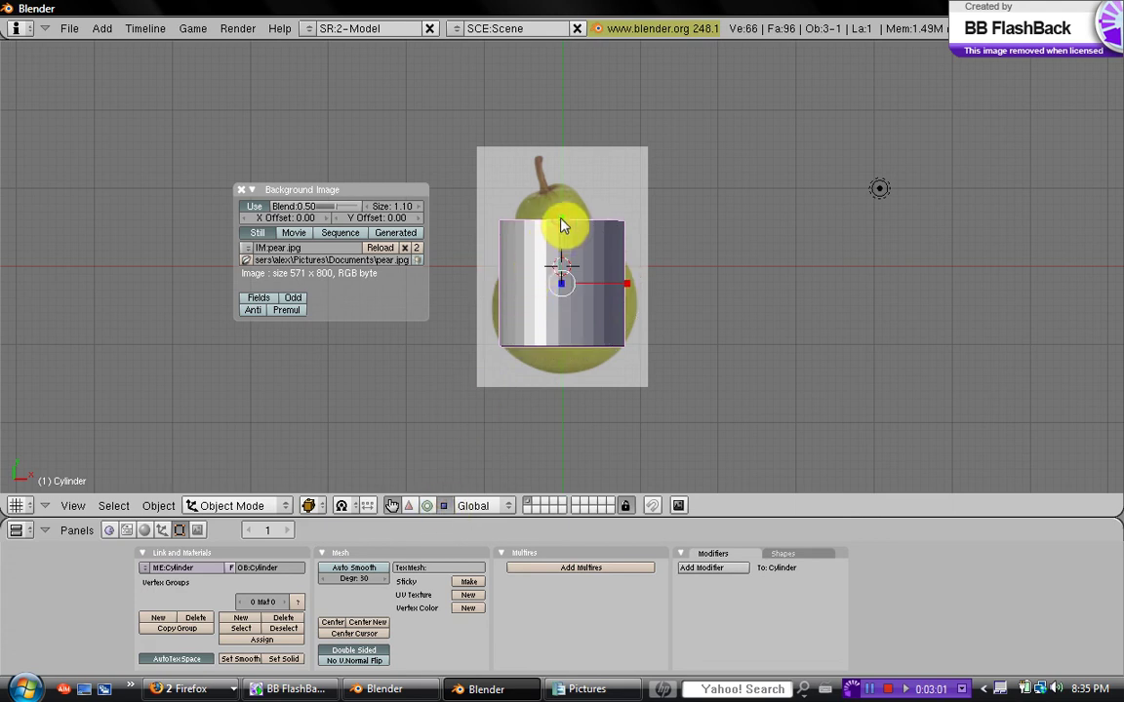
{"action": "key", "text": "s"}
{"action": "key", "text": "y"}
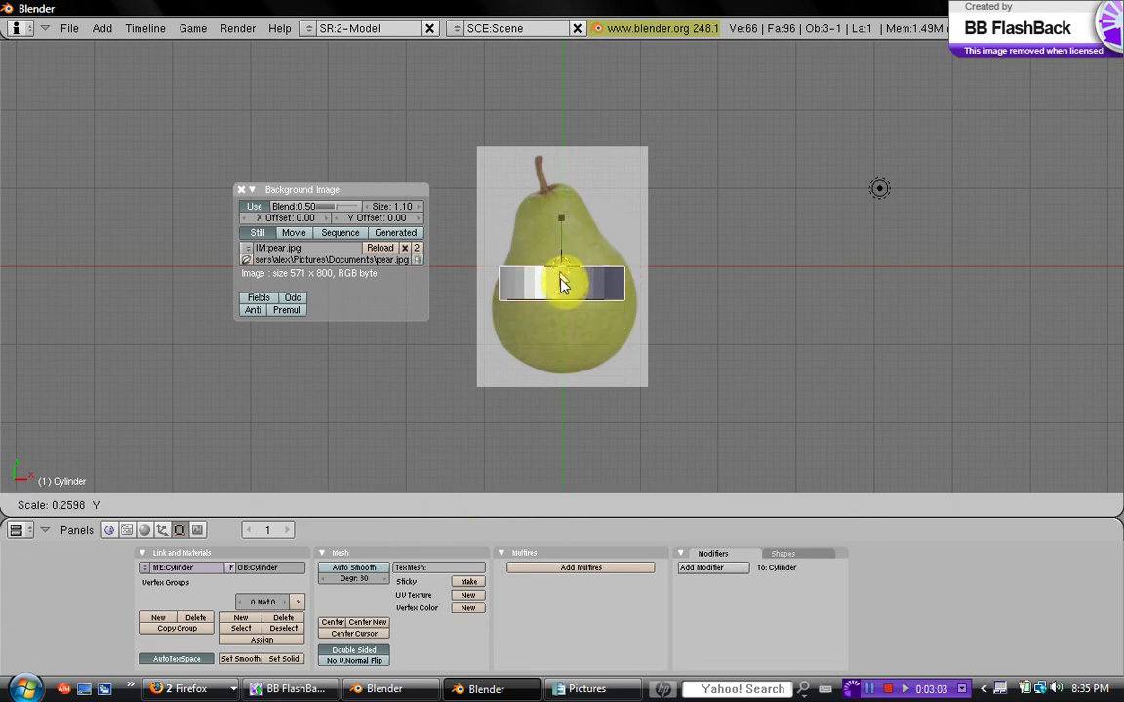
{"action": "left_click", "coordinate": [624, 301]}
{"action": "middle_click_drag", "start_coordinate": [642, 306], "coordinate": [571, 217]}
Inspect the flat disc from other angles, cancelling further Y scaling attempts
{"action": "key", "text": "s"}
{"action": "key", "text": "y"}
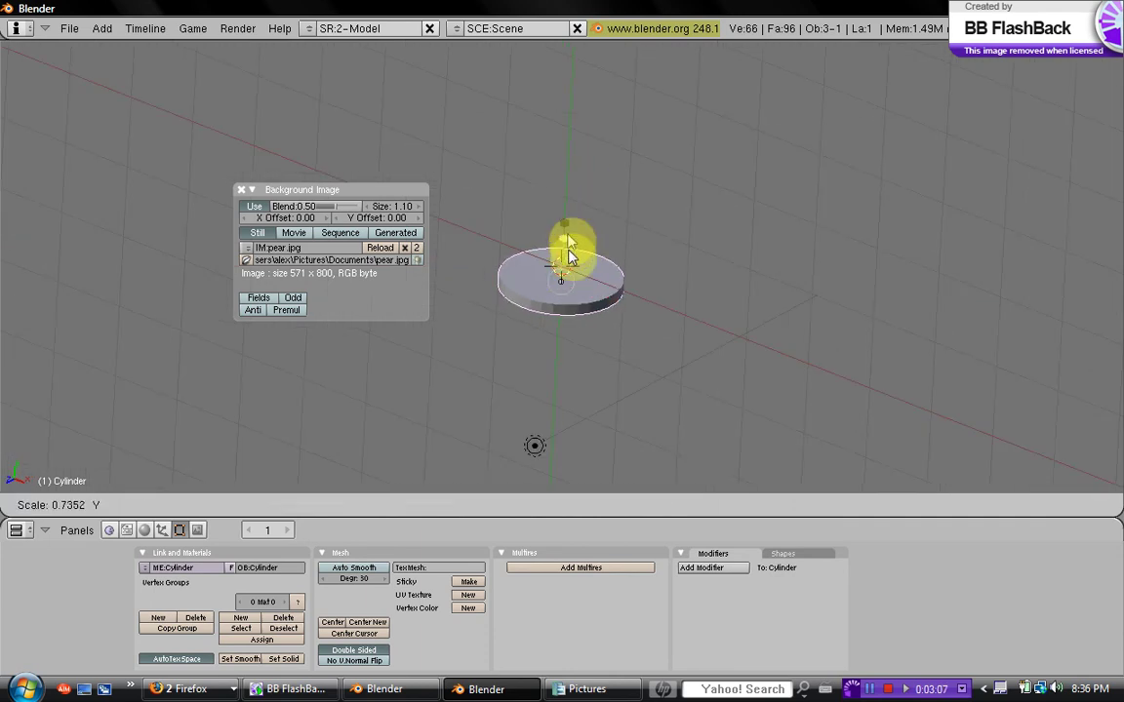
{"action": "right_click", "coordinate": [585, 284]}
{"action": "middle_click_drag", "start_coordinate": [665, 295], "coordinate": [563, 235]}
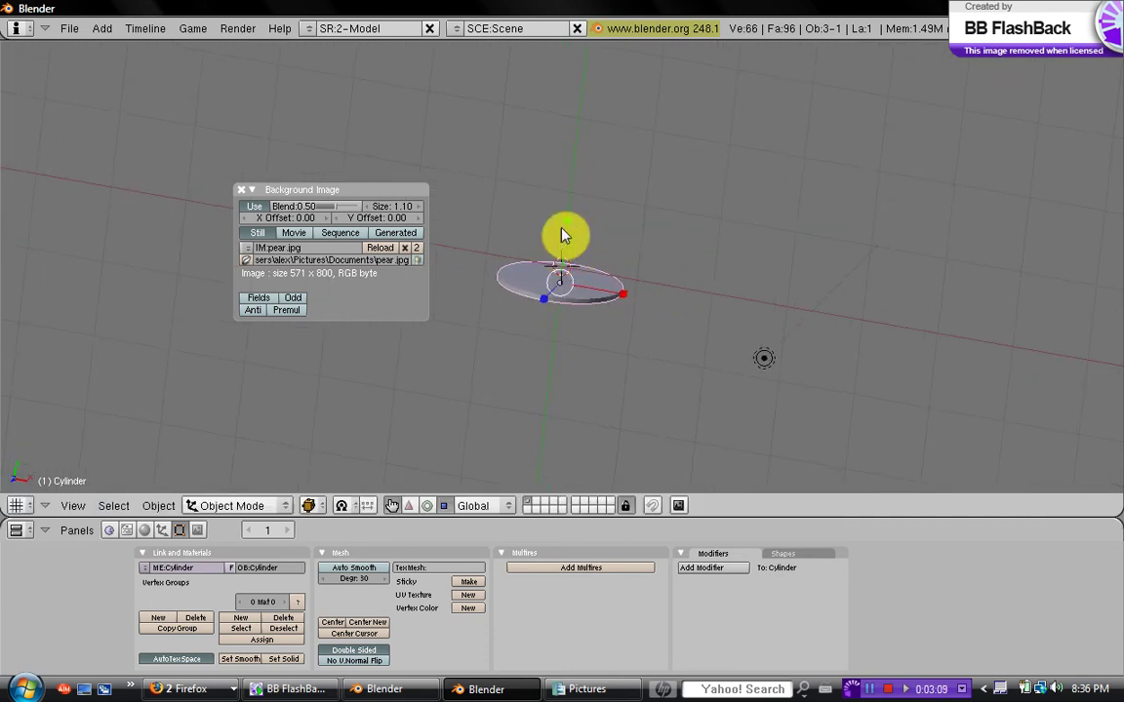
{"action": "key", "text": "s"}
{"action": "key", "text": "y"}
{"action": "right_click", "coordinate": [251, 464]}
Check the disc through Camera view, then go back to Top view
{"action": "left_click", "coordinate": [75, 505]}
{"action": "left_click", "coordinate": [93, 376]}
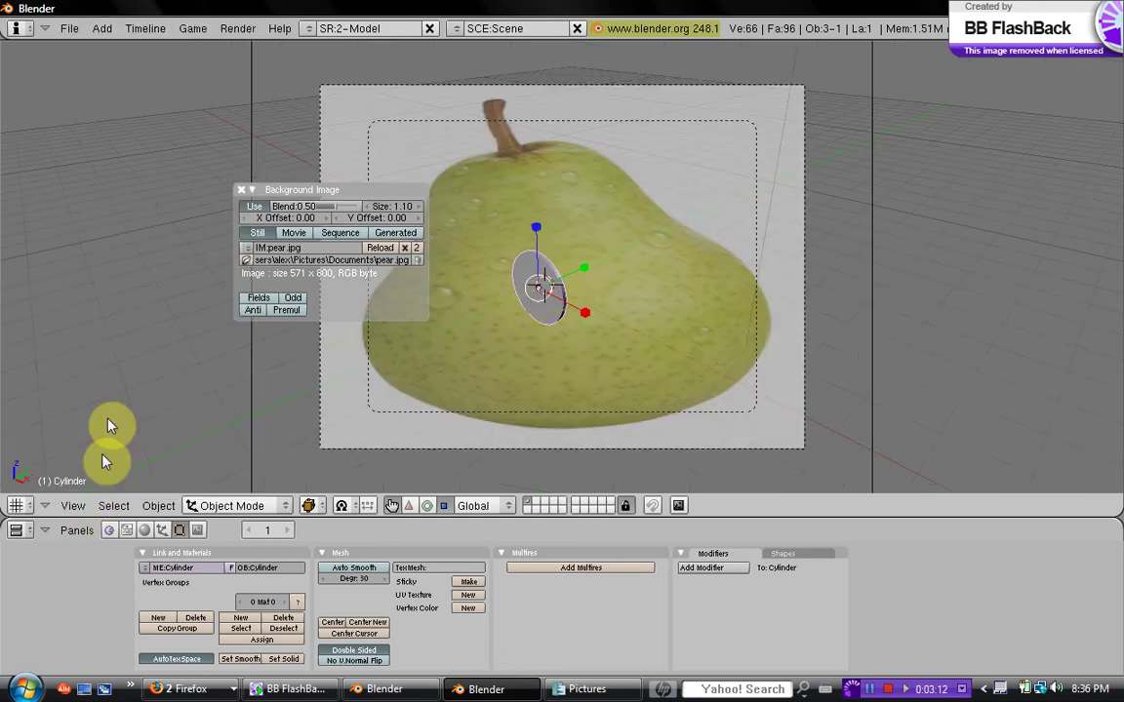
{"action": "left_click", "coordinate": [85, 505]}
{"action": "left_click", "coordinate": [108, 364]}
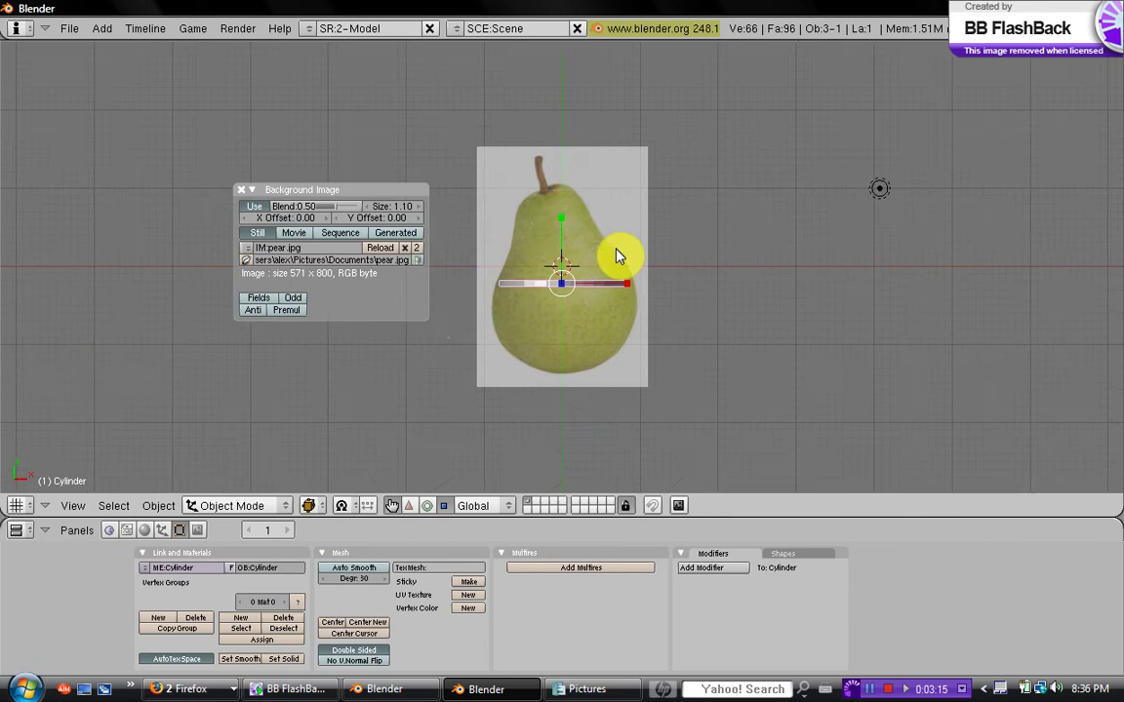
Slide the disc down the pear with the move handles
{"action": "left_click", "coordinate": [408, 506]}
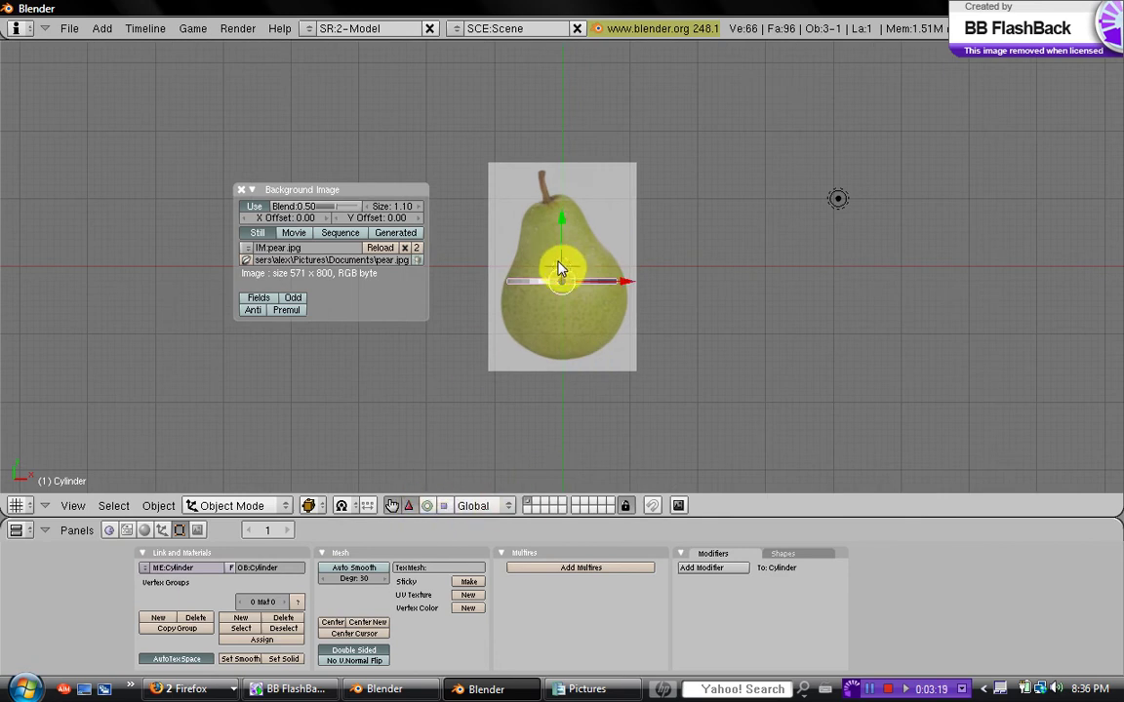
{"action": "left_click_drag", "start_coordinate": [561, 263], "coordinate": [560, 291]}
{"action": "left_click_drag", "start_coordinate": [564, 219], "coordinate": [561, 244]}
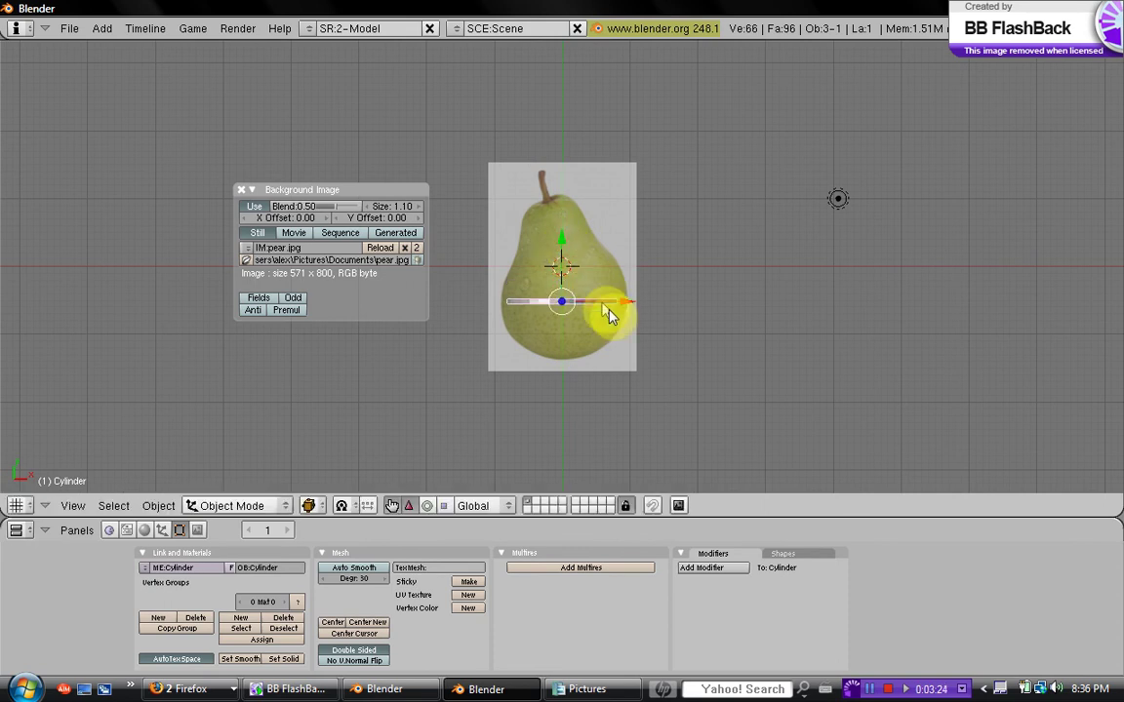
Scale the disc along X and Y to fit the pear's width
{"action": "left_click", "coordinate": [443, 505]}
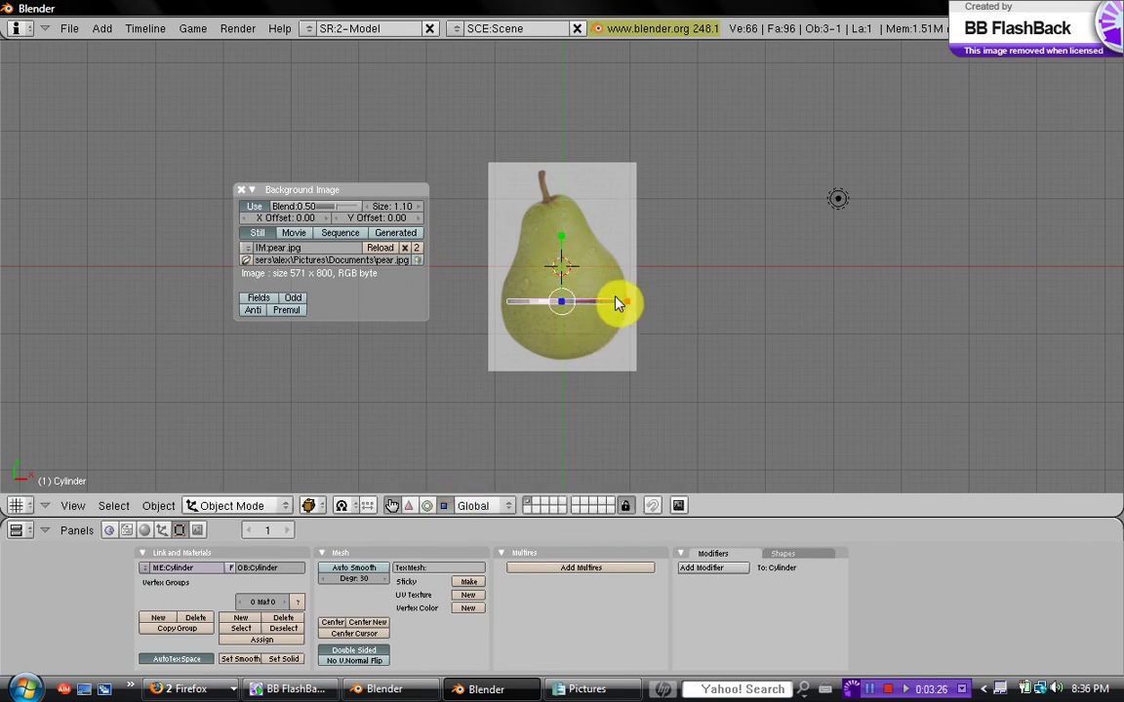
{"action": "mouse_move", "coordinate": [623, 305]}
{"action": "left_mouse_down"}
{"action": "mouse_move", "coordinate": [637, 325]}
{"action": "mouse_move", "coordinate": [622, 327]}
{"action": "left_mouse_up"}
{"action": "scroll", "coordinate": [632, 313], "scroll_direction": "up", "scroll_amount": 2}
{"action": "scroll", "coordinate": [634, 329], "scroll_direction": "up", "scroll_amount": 1}
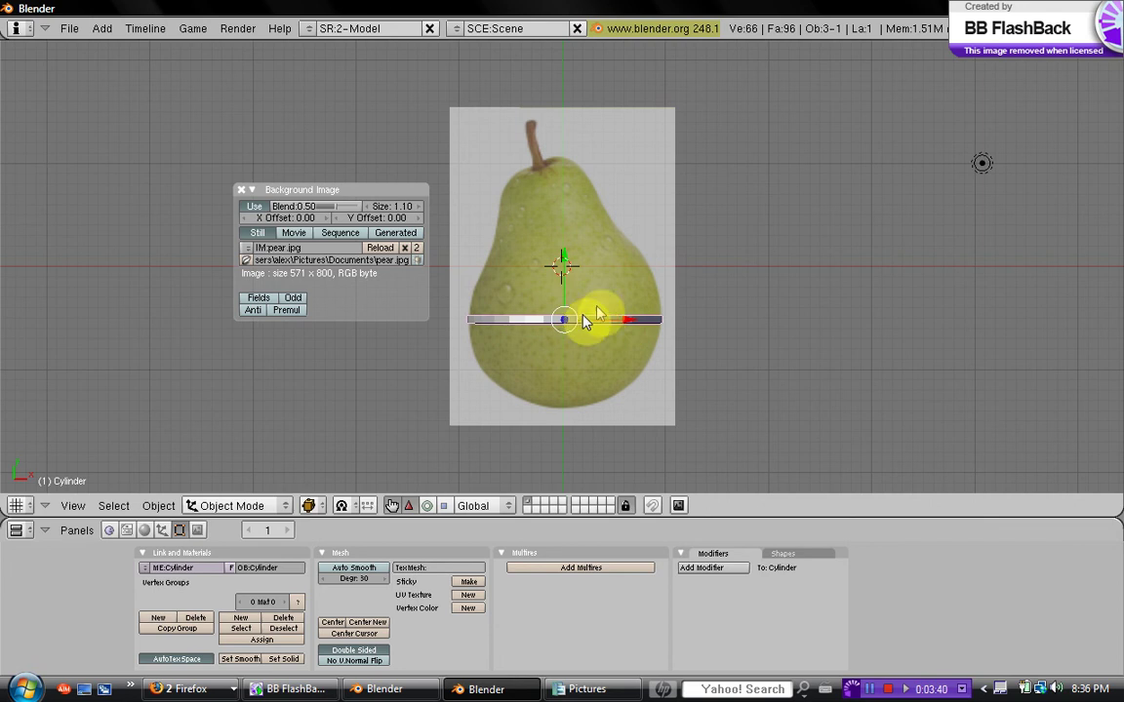
{"action": "left_click", "coordinate": [429, 505]}
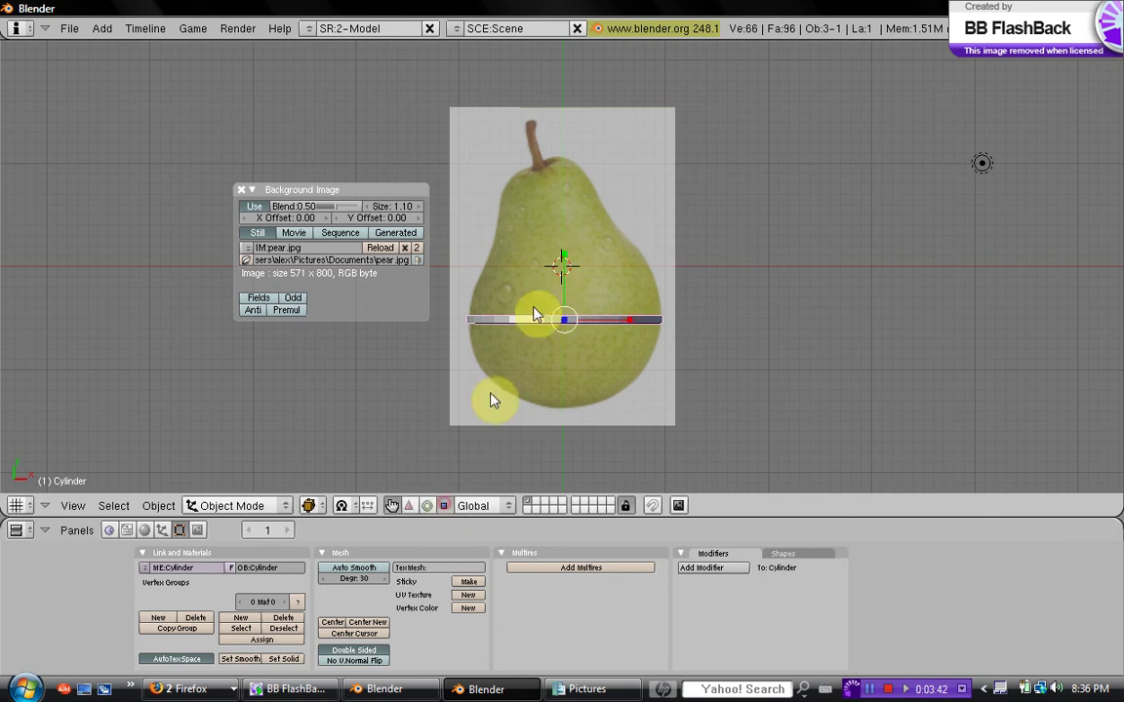
{"action": "left_click_drag", "start_coordinate": [567, 271], "coordinate": [580, 174]}
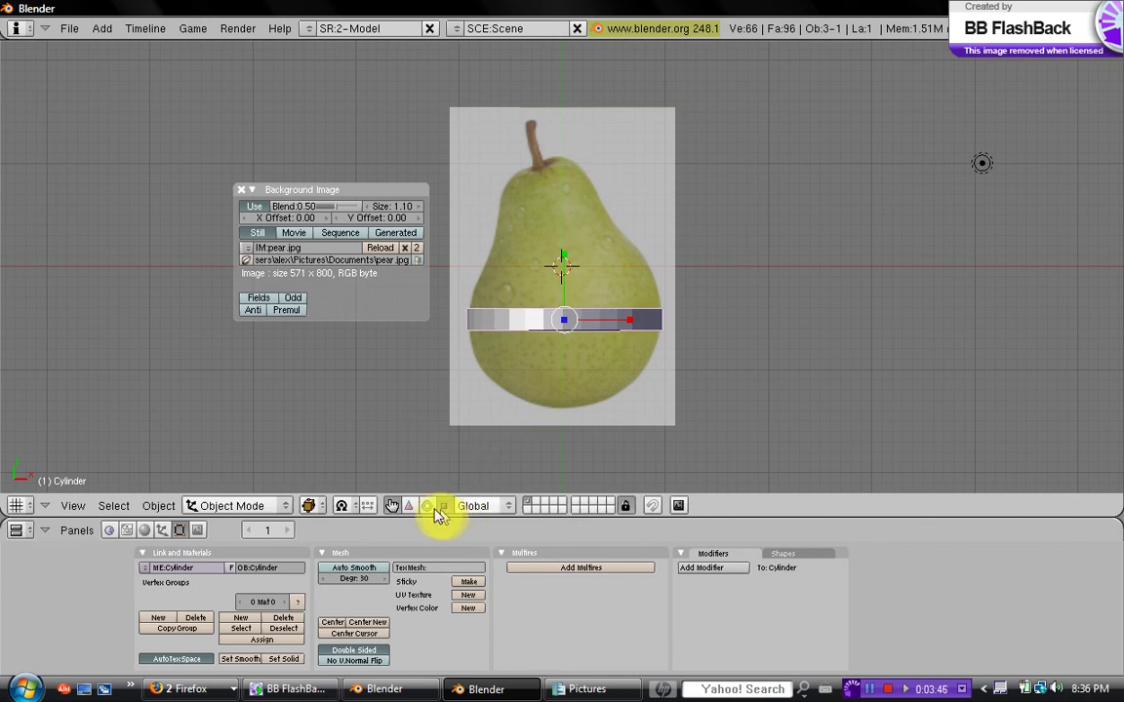
Place the 3D cursor at the pear's centre, then show the handles again
{"action": "left_click", "coordinate": [391, 505]}
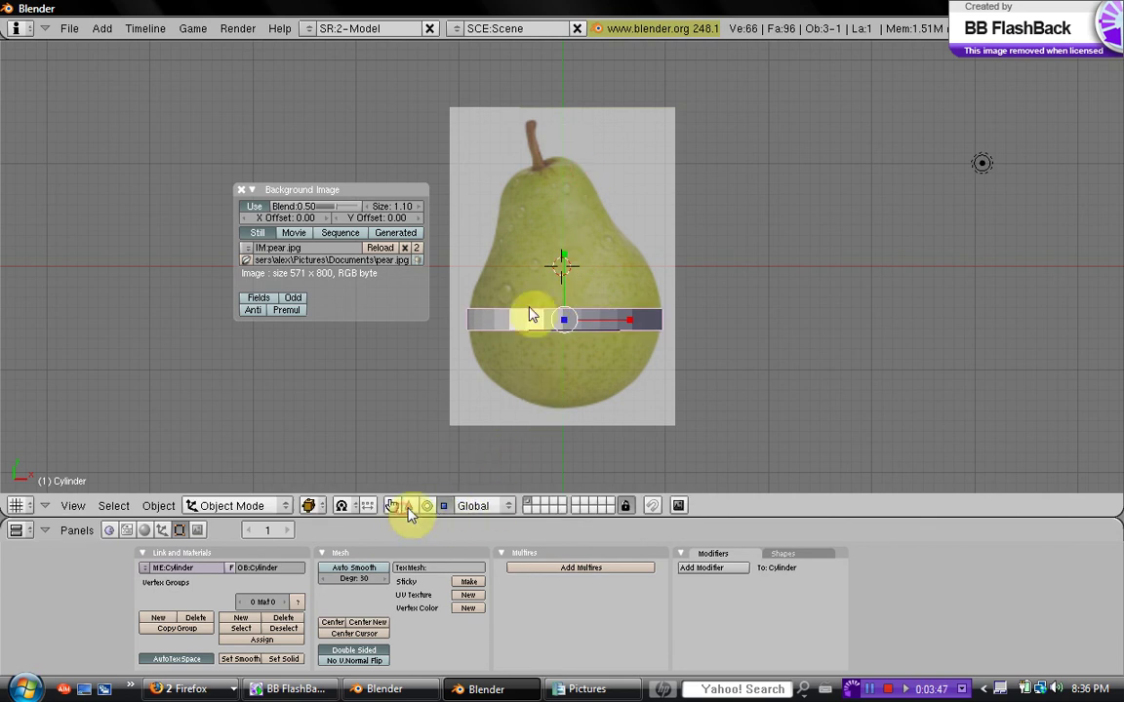
{"action": "left_click", "coordinate": [561, 257]}
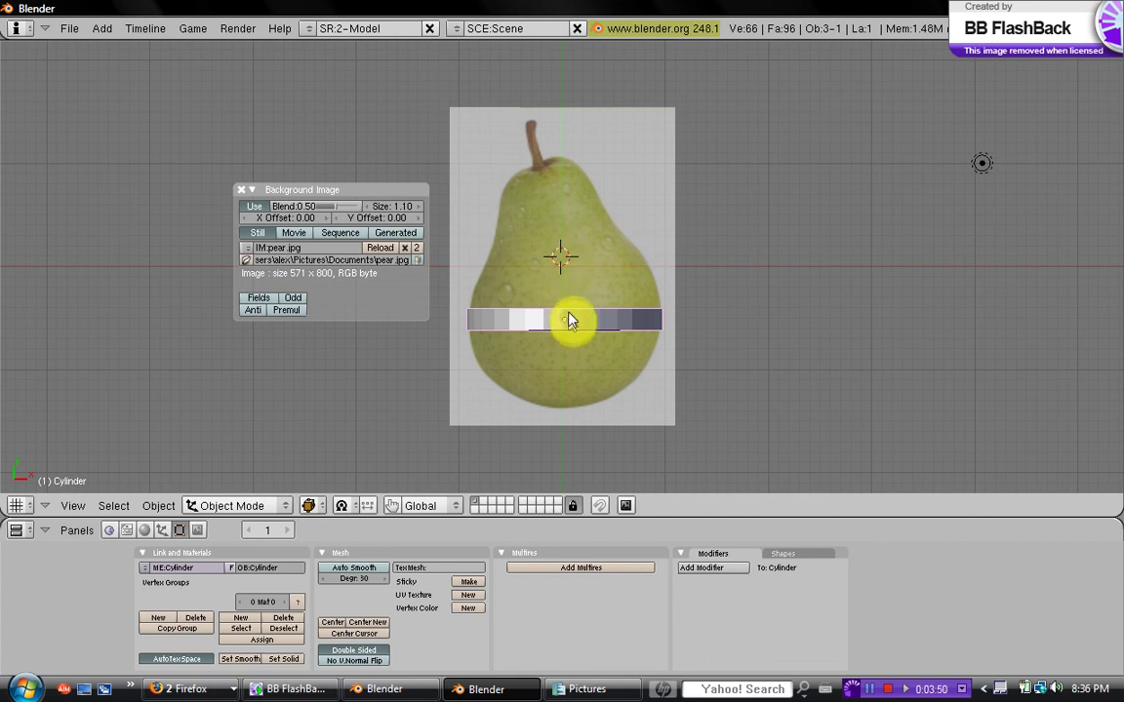
{"action": "left_click", "coordinate": [392, 505]}
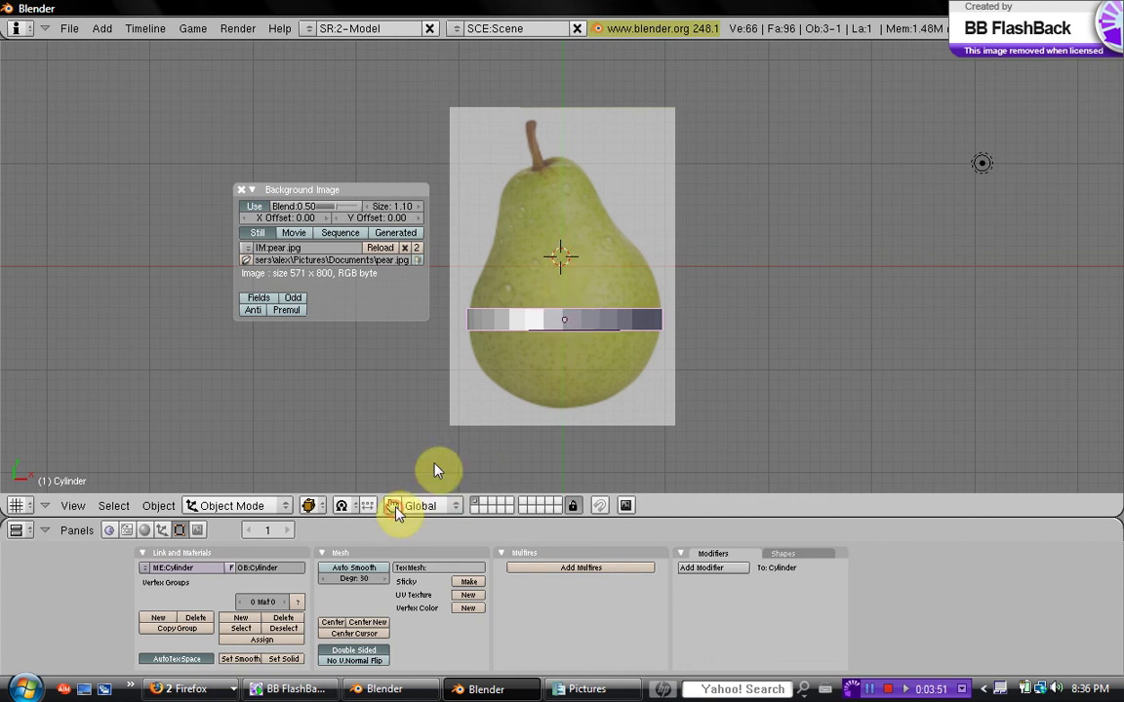
{"action": "left_click", "coordinate": [568, 267]}
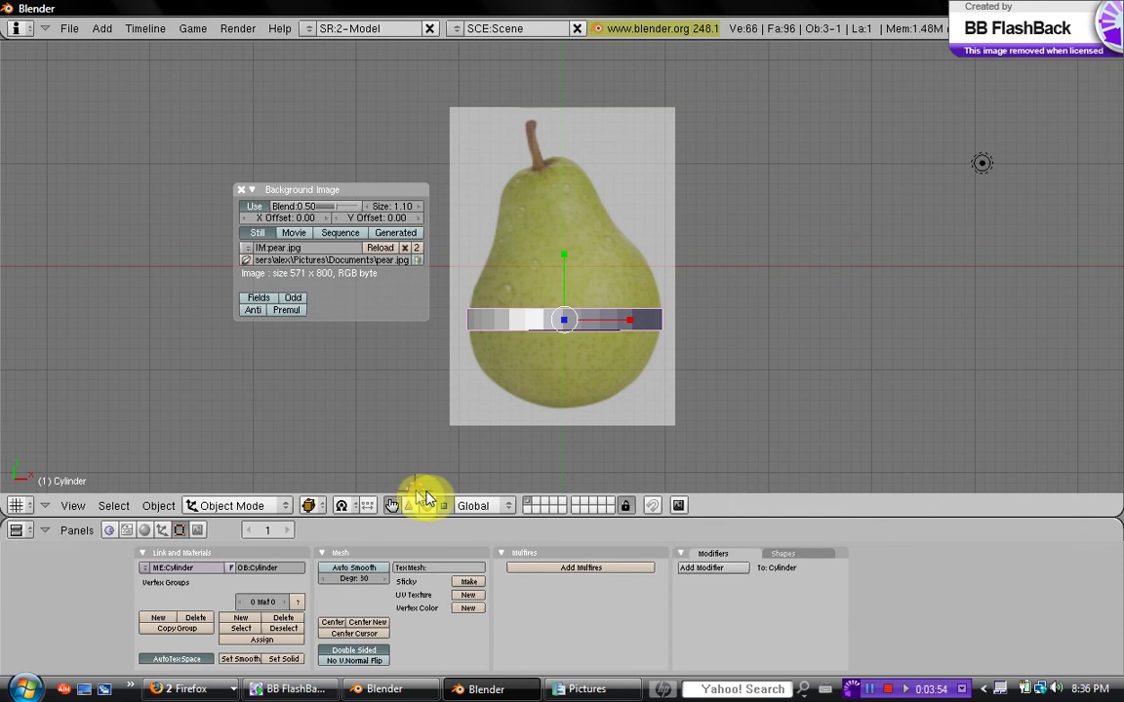
Switch to the move widget and fine-tune the band's vertical and sideways position
{"action": "left_click", "coordinate": [408, 505]}
{"action": "left_click_drag", "start_coordinate": [566, 269], "coordinate": [575, 259]}
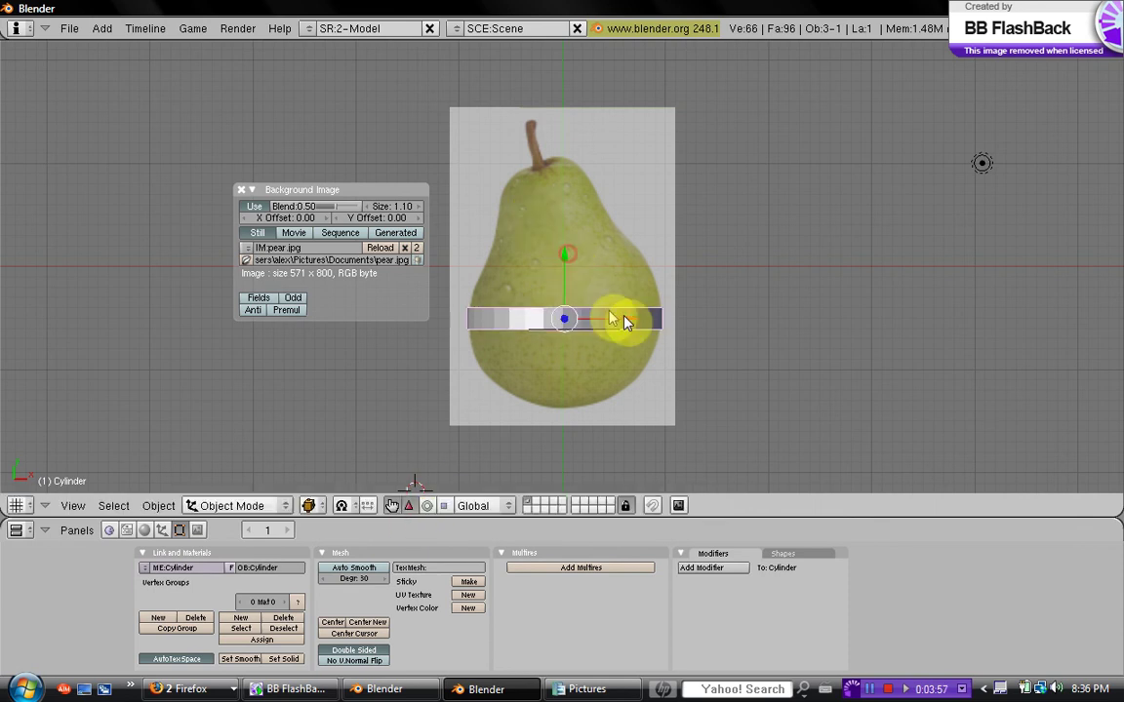
{"action": "left_click_drag", "start_coordinate": [625, 322], "coordinate": [627, 321]}
Enter Edit Mode, deselect all, and select only the cylinder's top vertex ring
{"action": "key", "text": "Tab"}
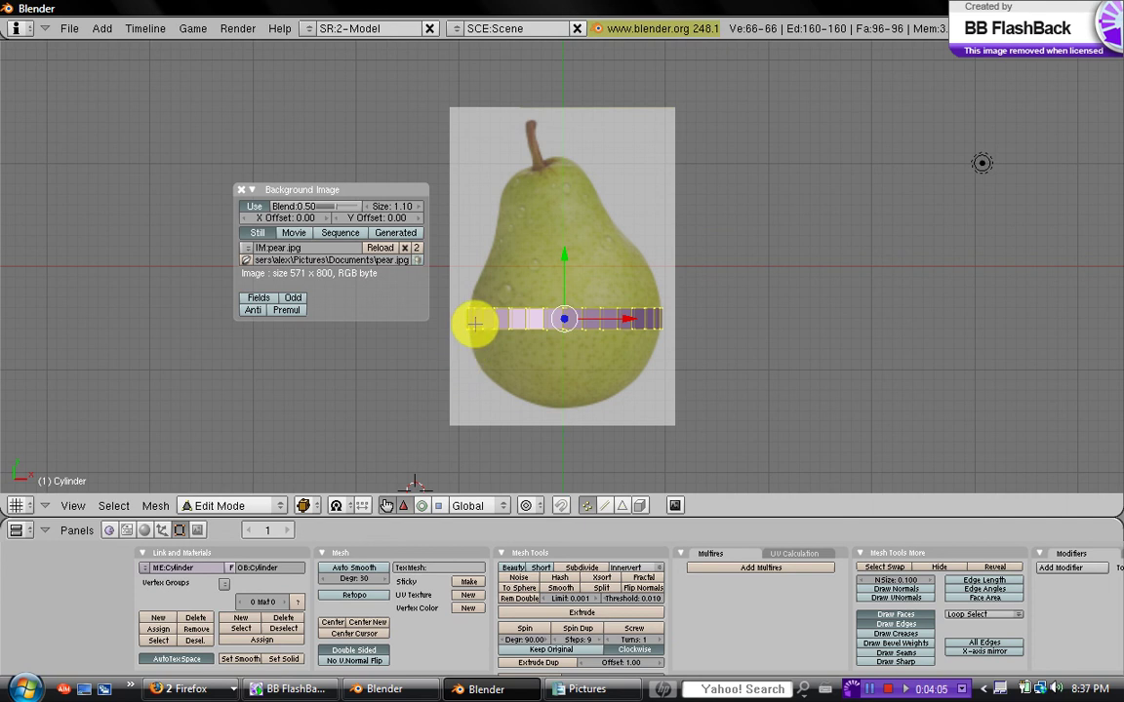
{"action": "key", "text": "a"}
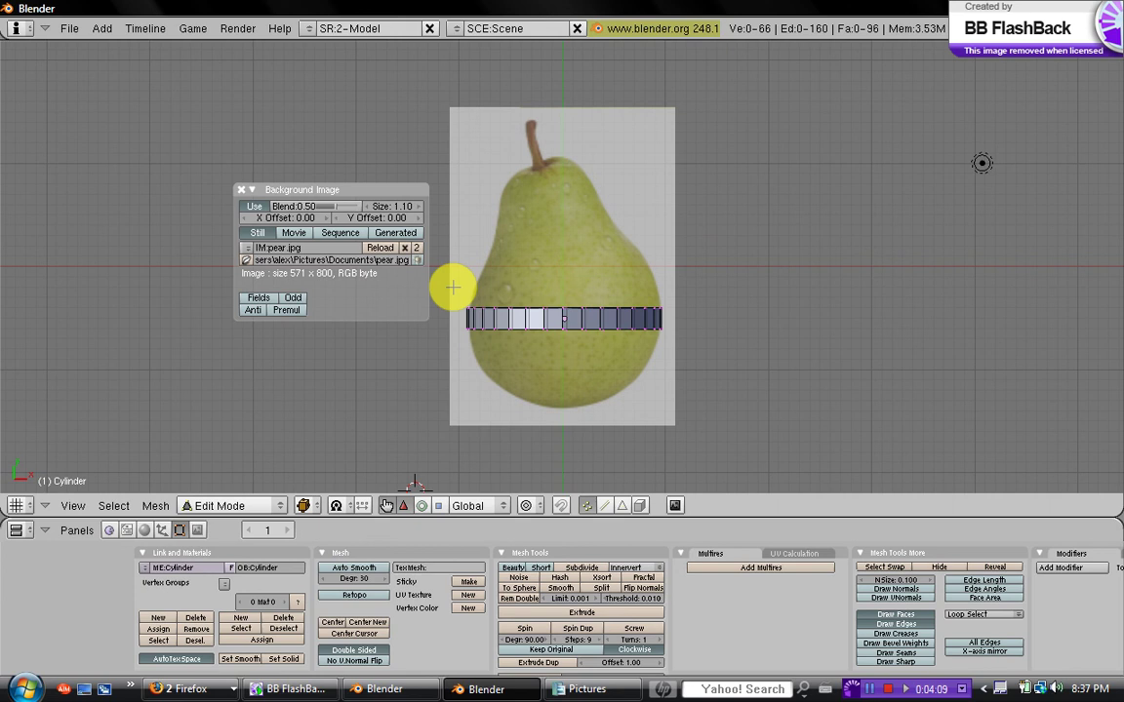
{"action": "left_click", "coordinate": [672, 312]}
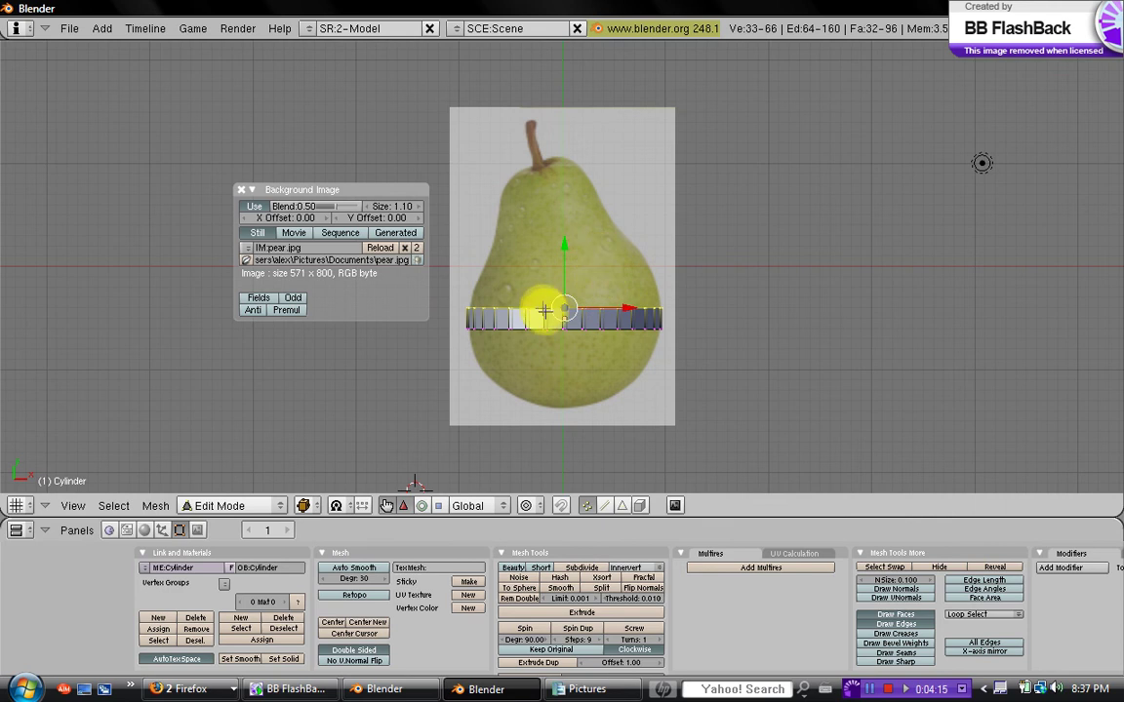
{"action": "middle_click_drag", "start_coordinate": [539, 307], "coordinate": [436, 392]}
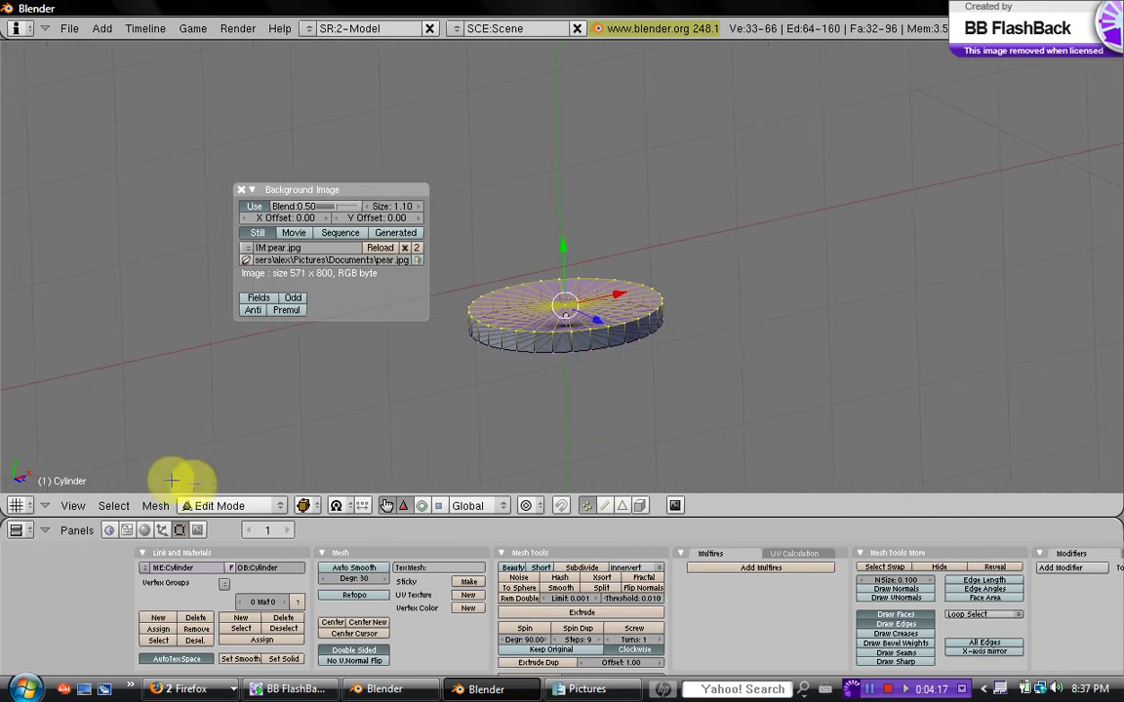
Return to Top view over the pear photo and close the Preview panel
{"action": "left_click", "coordinate": [73, 505]}
{"action": "left_click", "coordinate": [78, 441]}
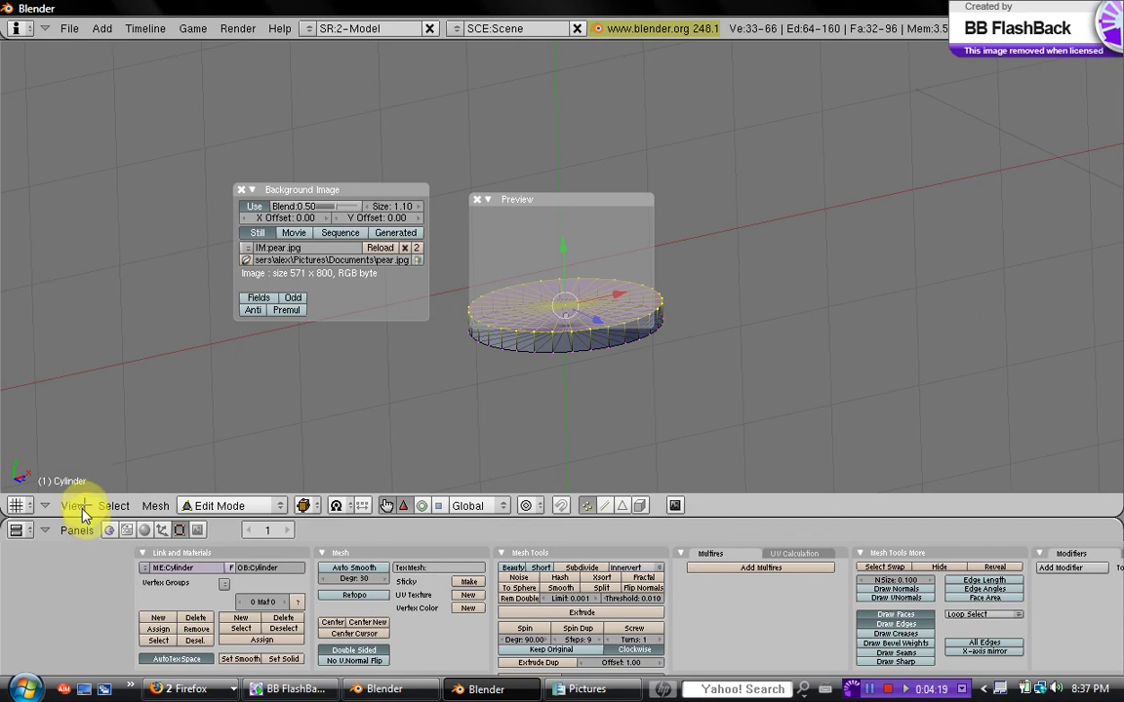
{"action": "left_click", "coordinate": [74, 505]}
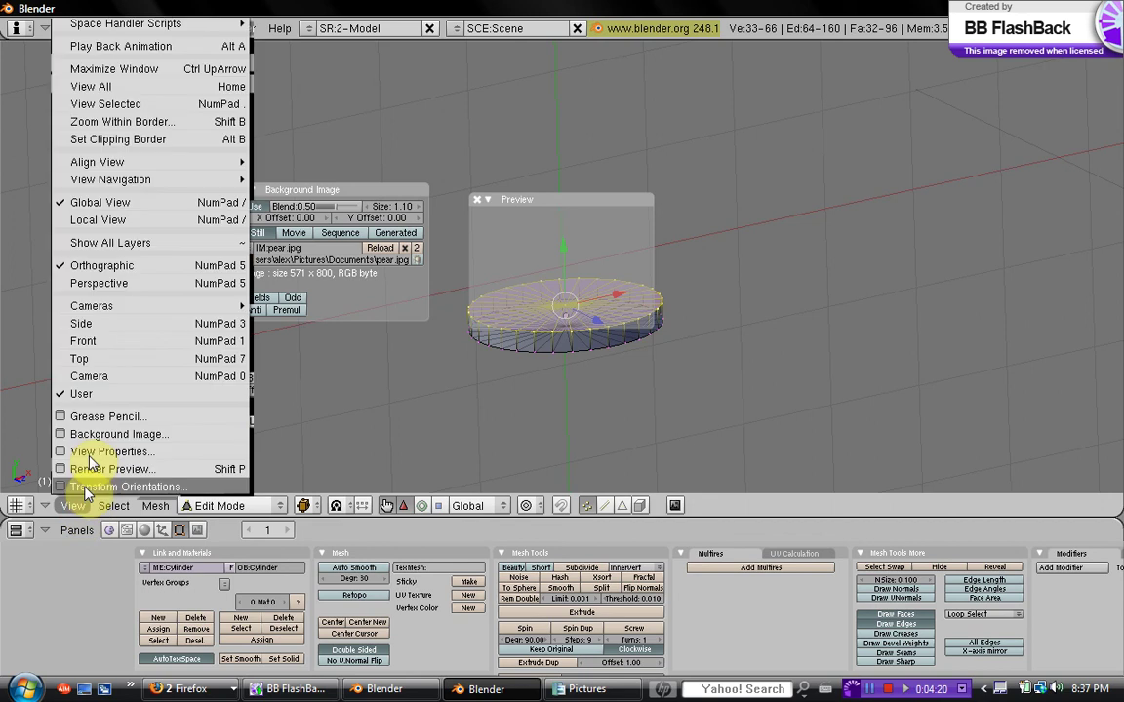
{"action": "left_click", "coordinate": [107, 369]}
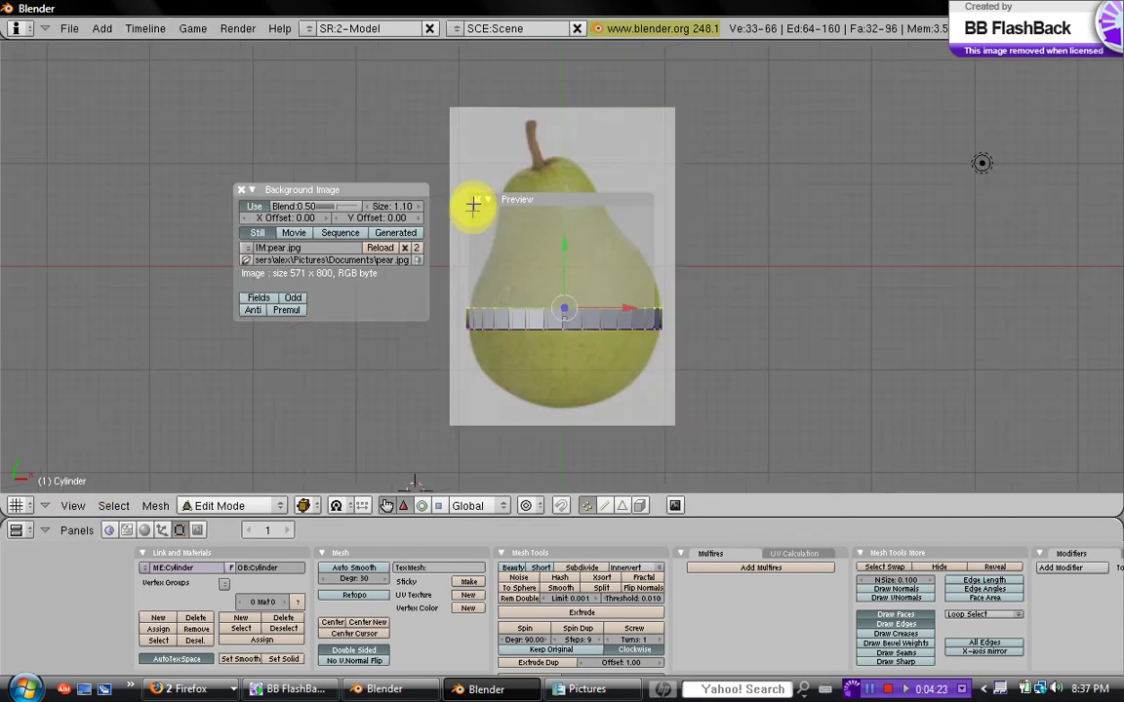
{"action": "left_click", "coordinate": [474, 200]}
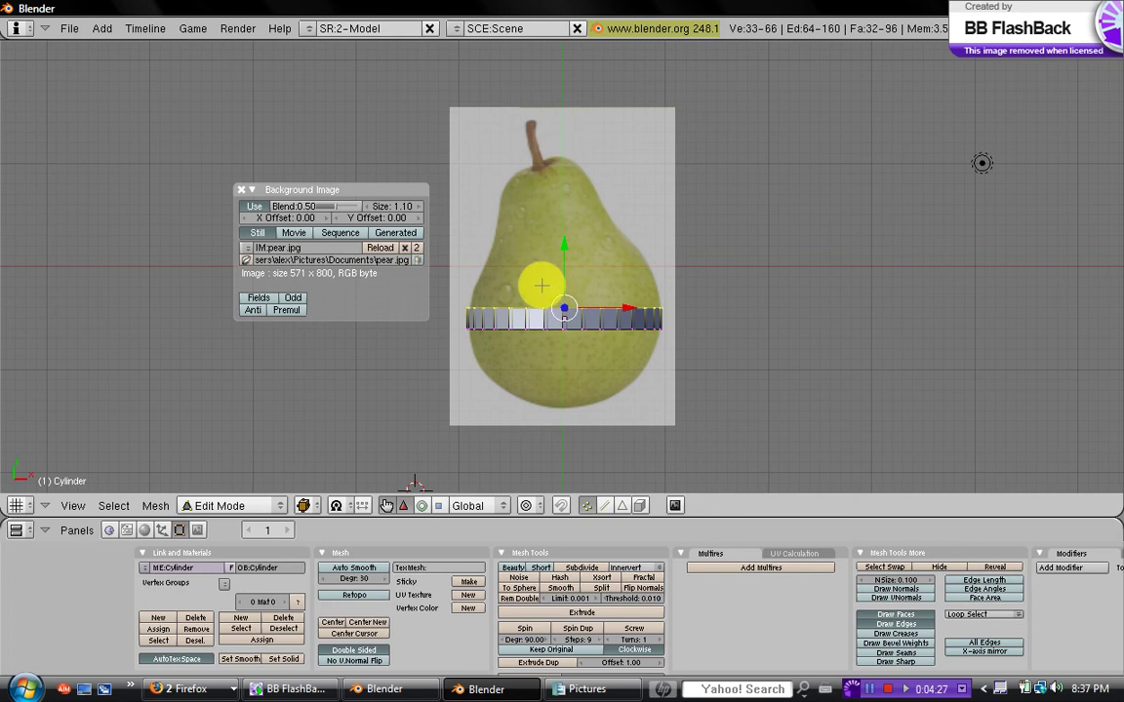
Extrude the top ring upward as a region and scale it inward
{"action": "key", "text": "e"}
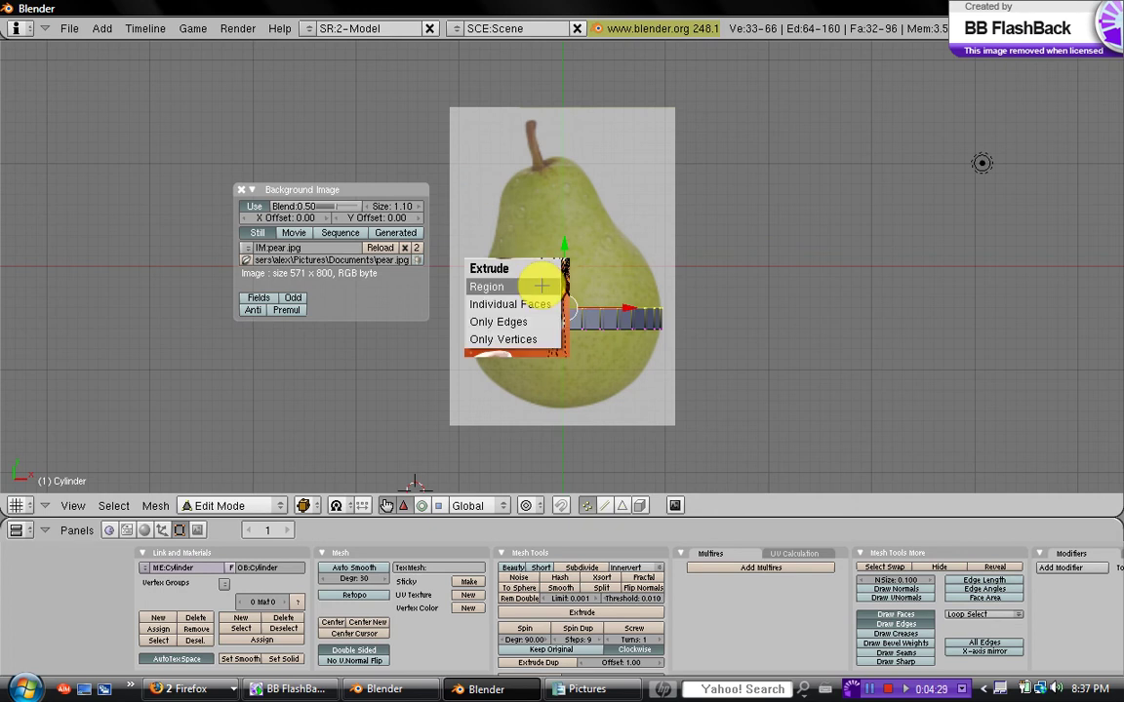
{"action": "left_click", "coordinate": [541, 286]}
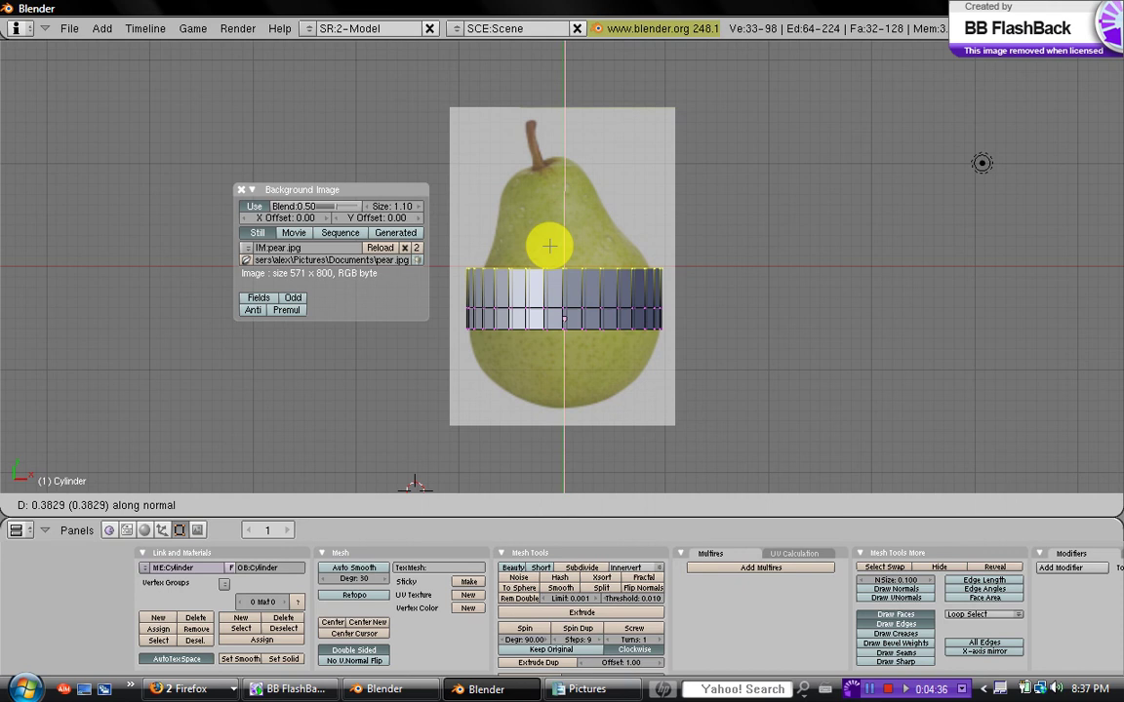
{"action": "left_click", "coordinate": [552, 248]}
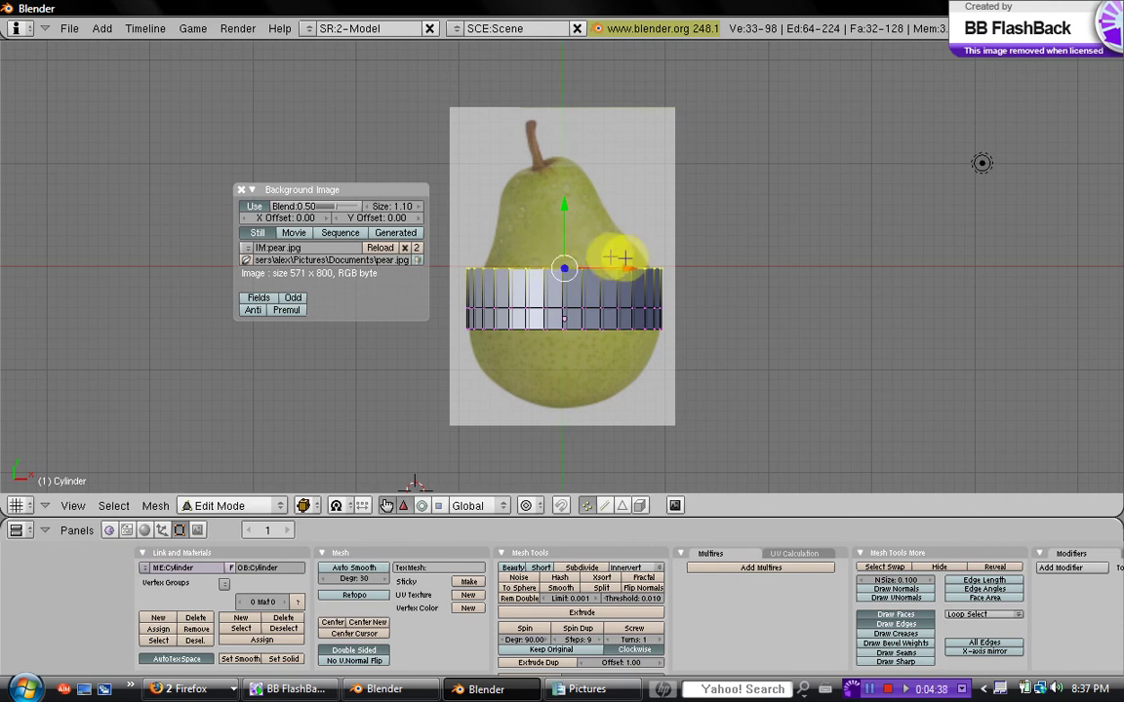
{"action": "key", "text": "s"}
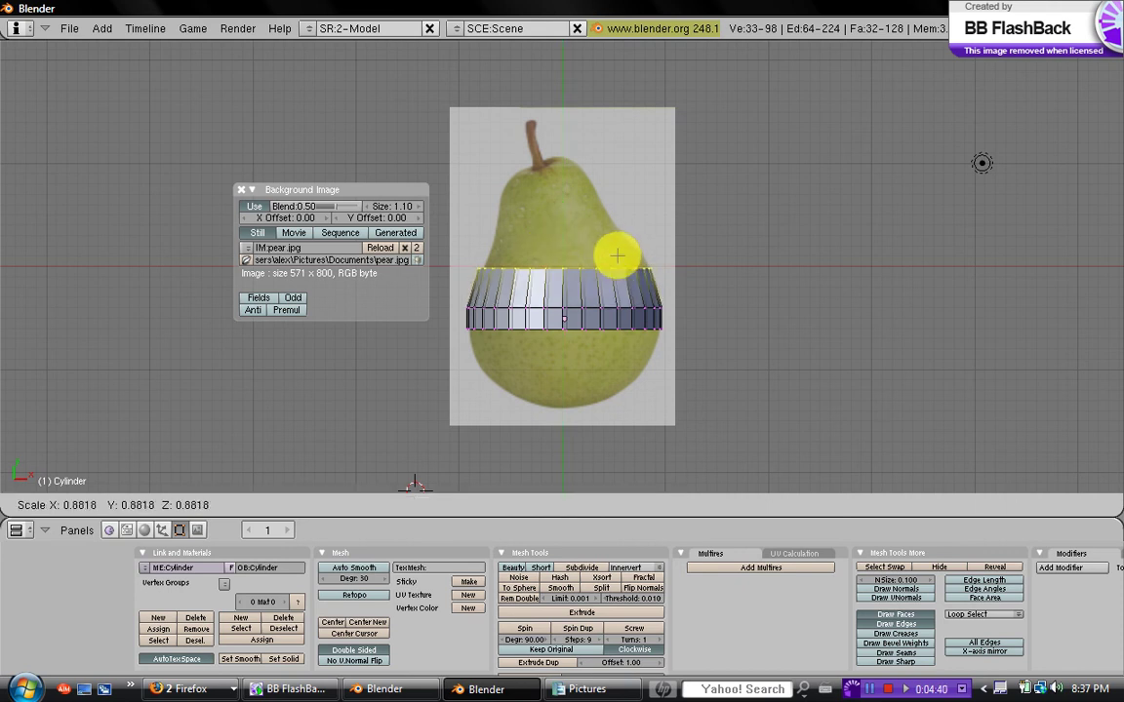
{"action": "left_click", "coordinate": [615, 256]}
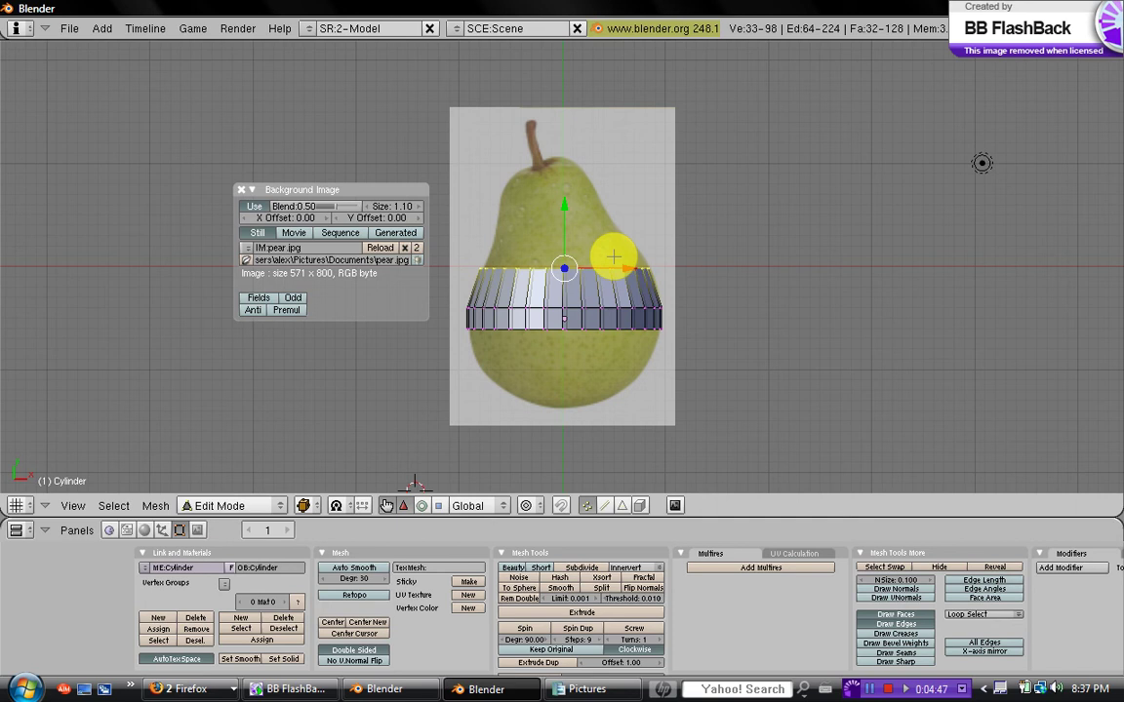
Extrude a second section up 0.2723 and shrink its ring to 0.7812
{"action": "key", "text": "e"}
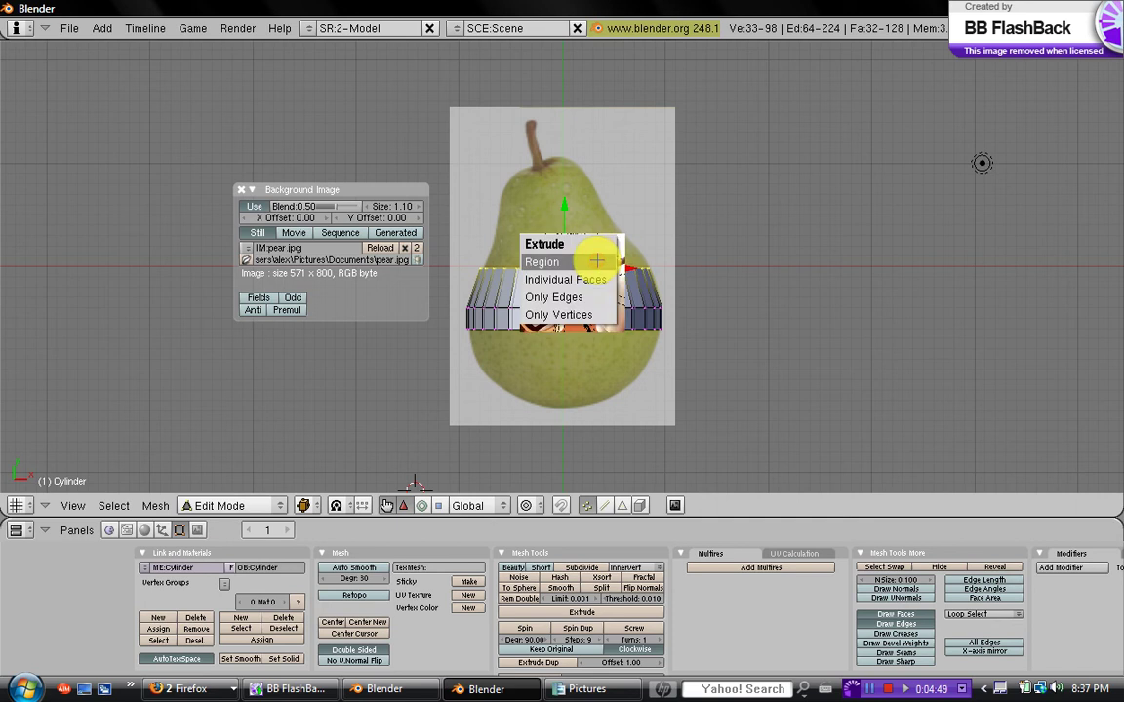
{"action": "left_click", "coordinate": [594, 256]}
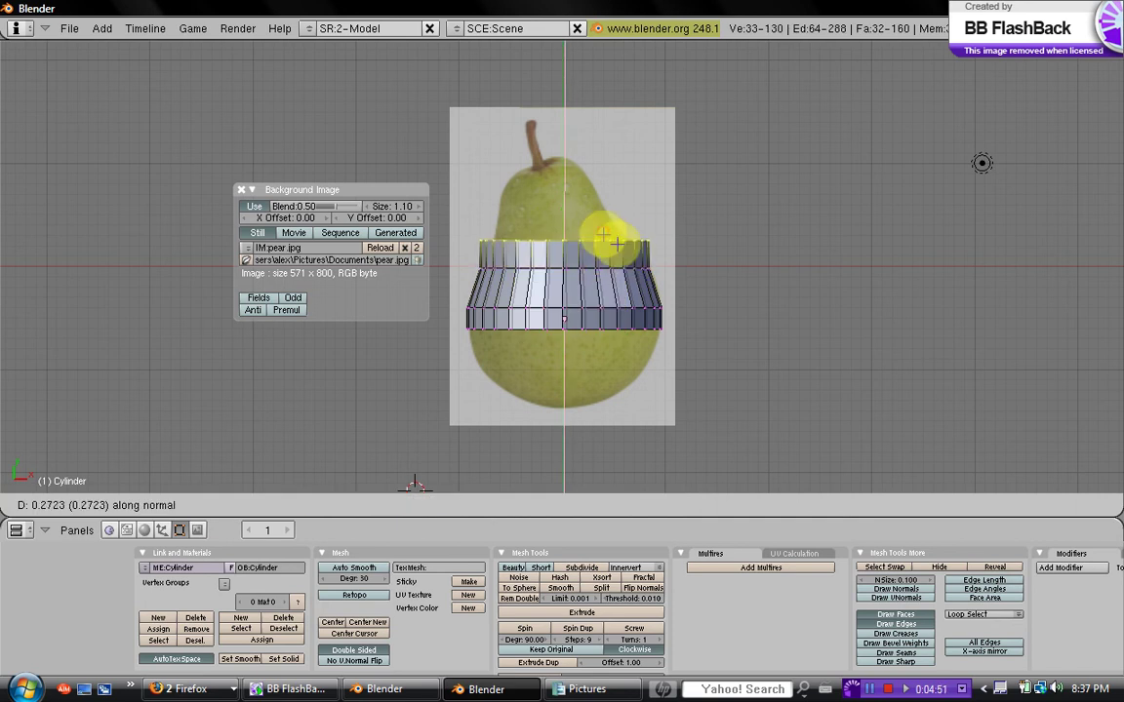
{"action": "left_click", "coordinate": [602, 233]}
{"action": "key", "text": "s"}
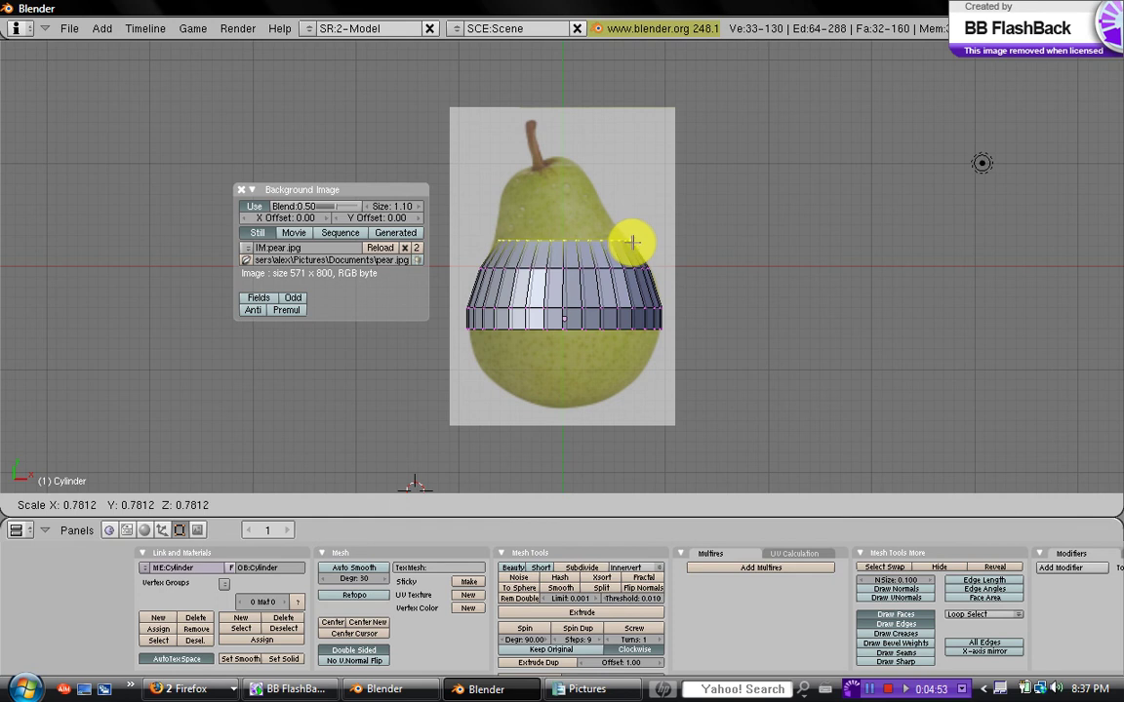
{"action": "left_click", "coordinate": [633, 242]}
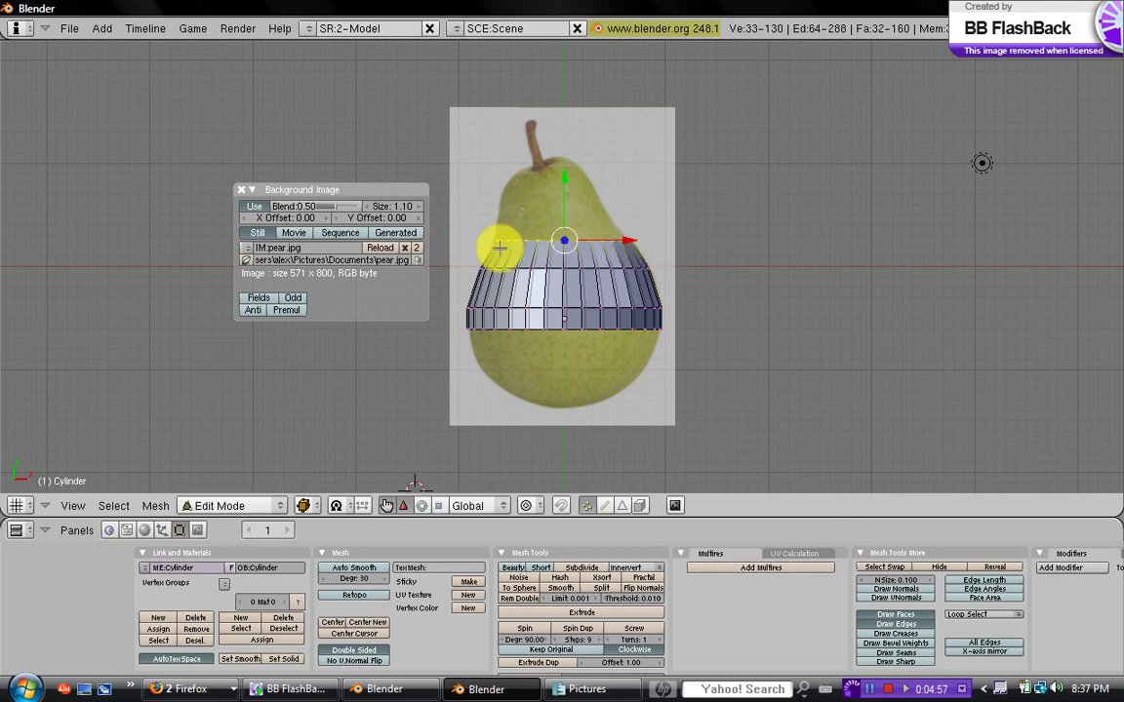
Zoom in and shift the top ring slightly along X to match the pear
{"action": "scroll", "coordinate": [502, 252], "scroll_direction": "up", "scroll_amount": 3}
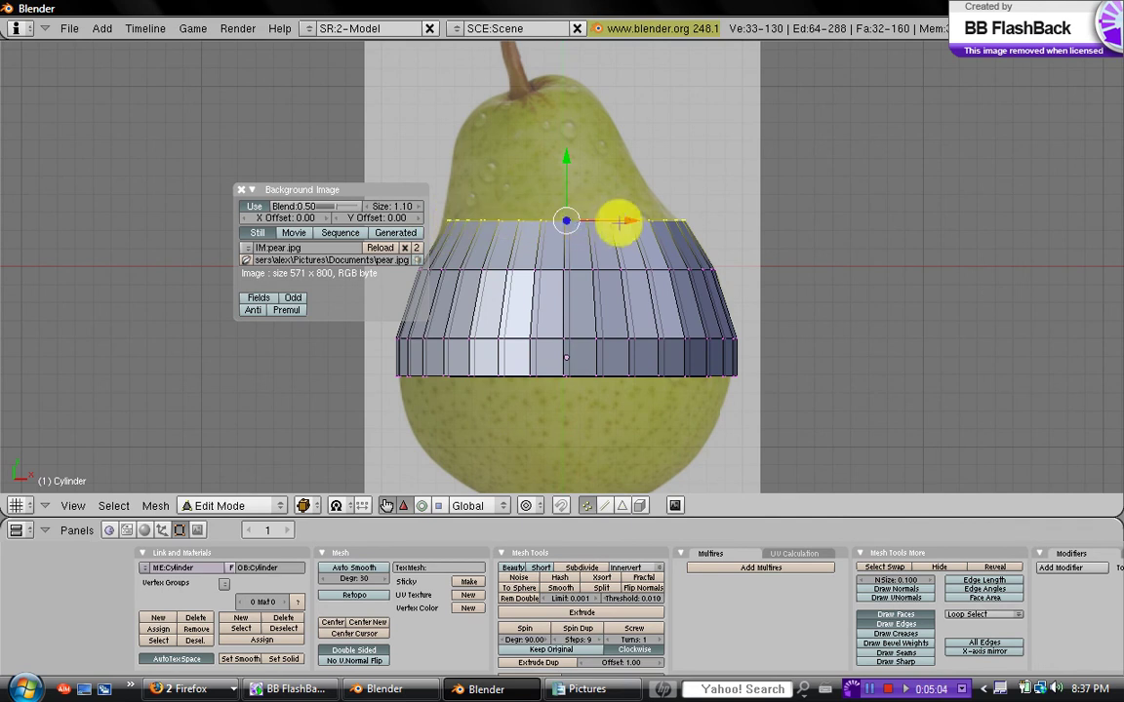
{"action": "left_click_drag", "start_coordinate": [627, 218], "coordinate": [620, 218]}
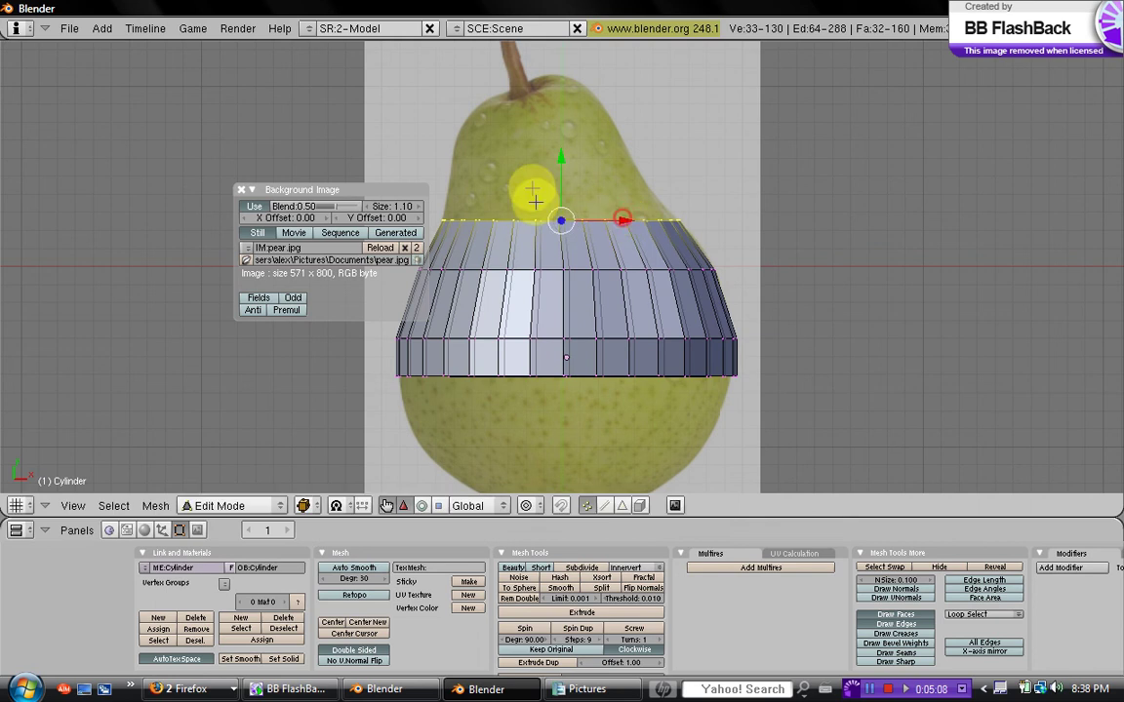
Extrude a narrower ring above the top loop and shift it slightly left
{"action": "key", "text": "e"}
{"action": "left_click", "coordinate": [610, 206]}
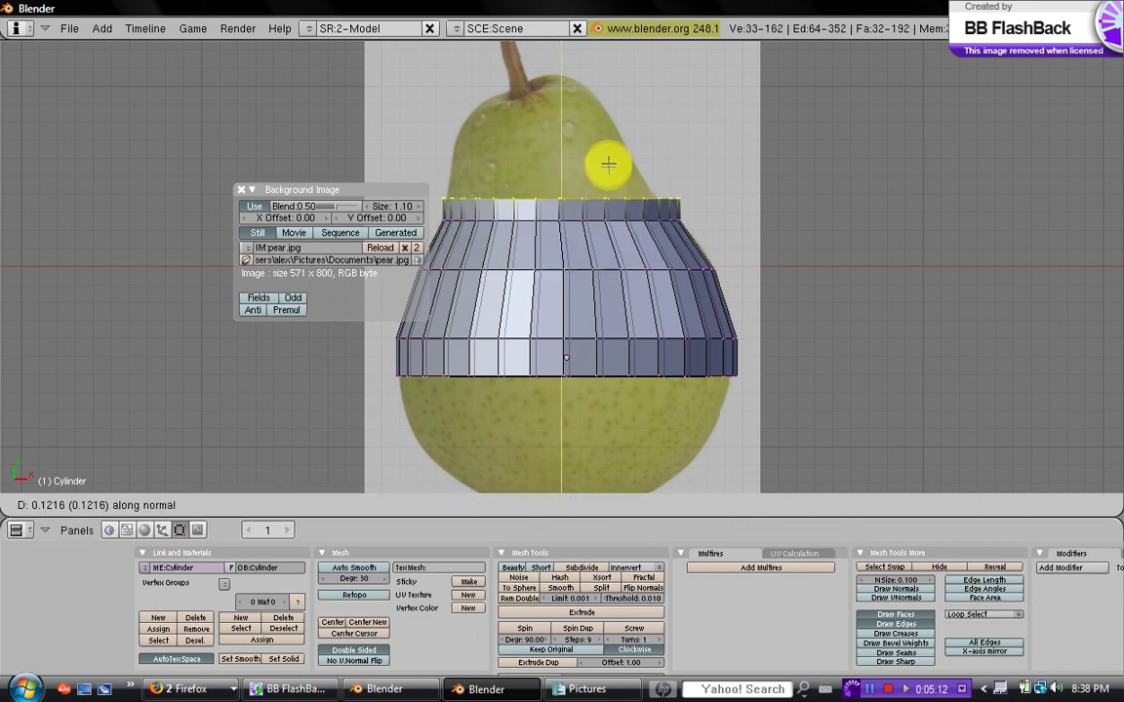
{"action": "left_click", "coordinate": [608, 156]}
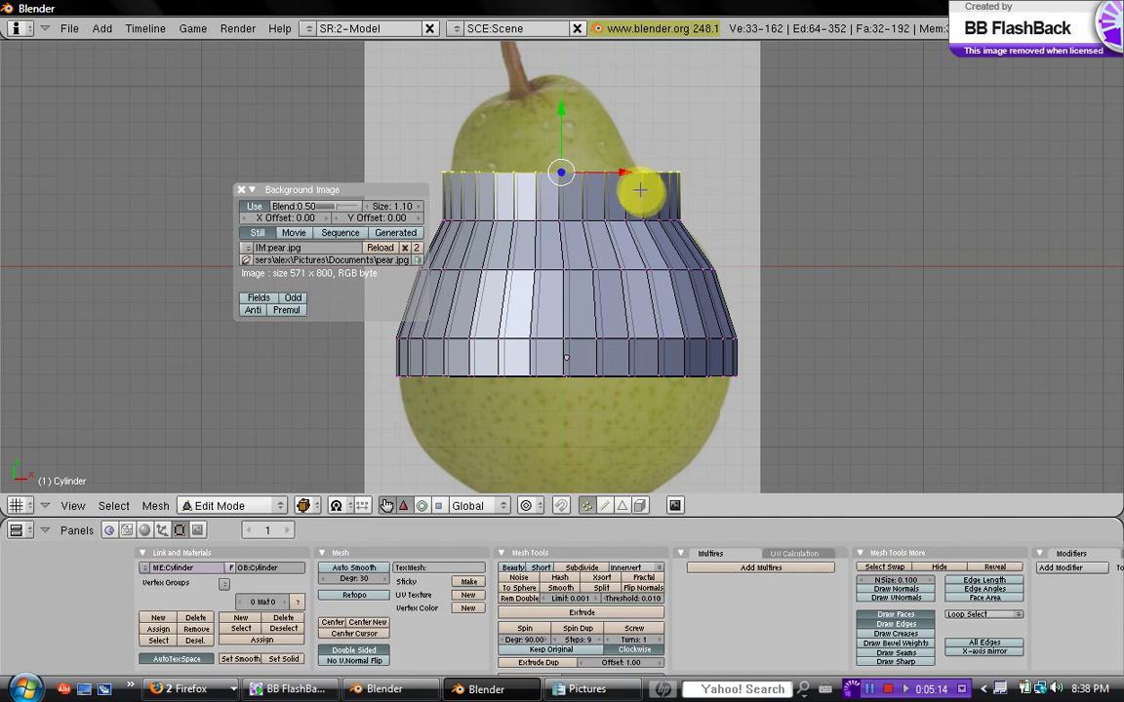
{"action": "key", "text": "s"}
{"action": "left_click", "coordinate": [634, 179]}
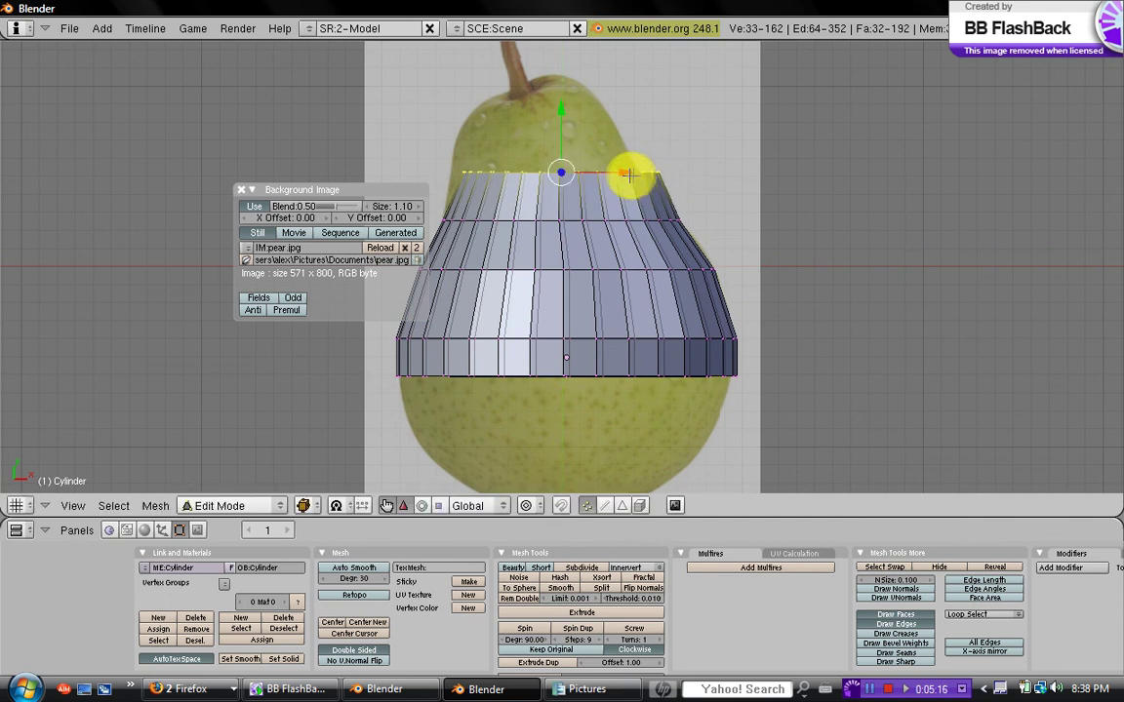
{"action": "key", "text": "g"}
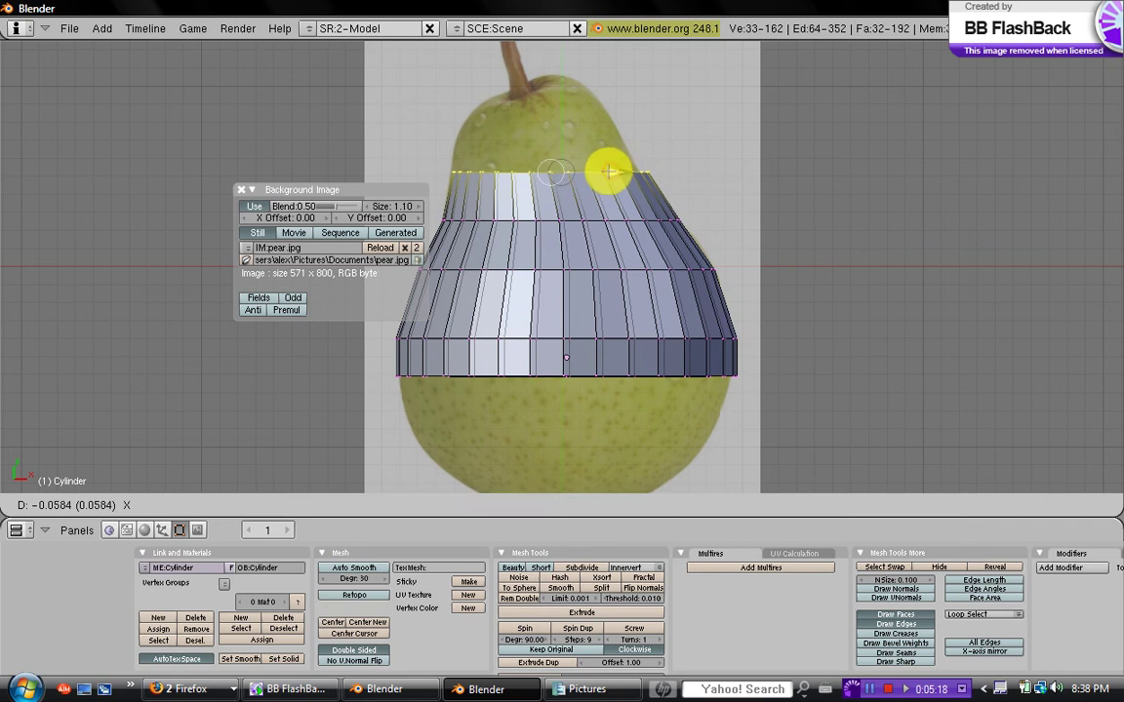
{"action": "left_click", "coordinate": [612, 173]}
{"action": "key", "text": "g"}
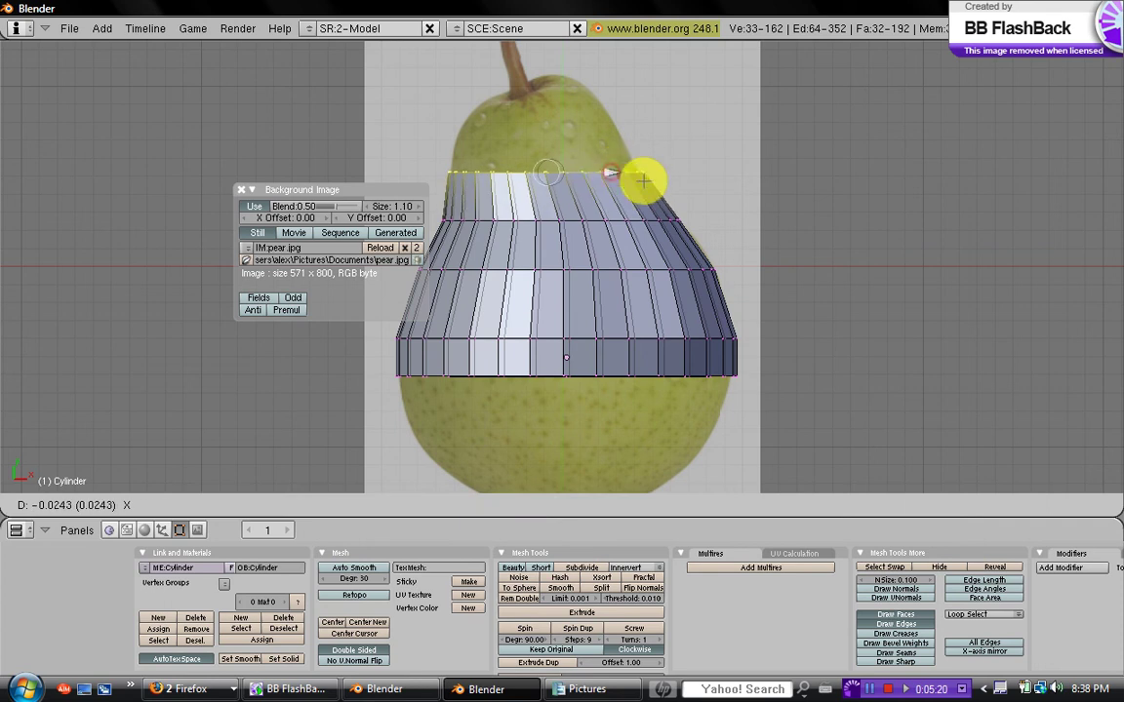
{"action": "left_click", "coordinate": [650, 187]}
{"action": "key", "text": "s"}
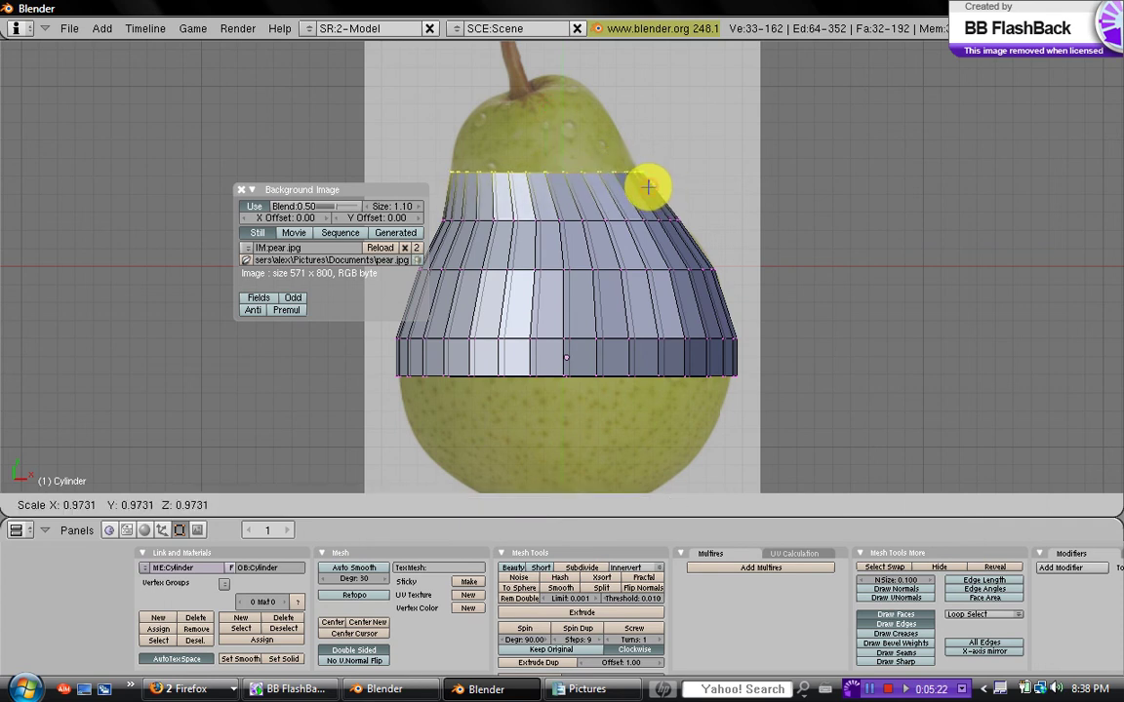
{"action": "left_click", "coordinate": [621, 180]}
Extrude a second, smaller ring toward the stem and move it along X
{"action": "key", "text": "e"}
{"action": "left_click", "coordinate": [614, 180]}
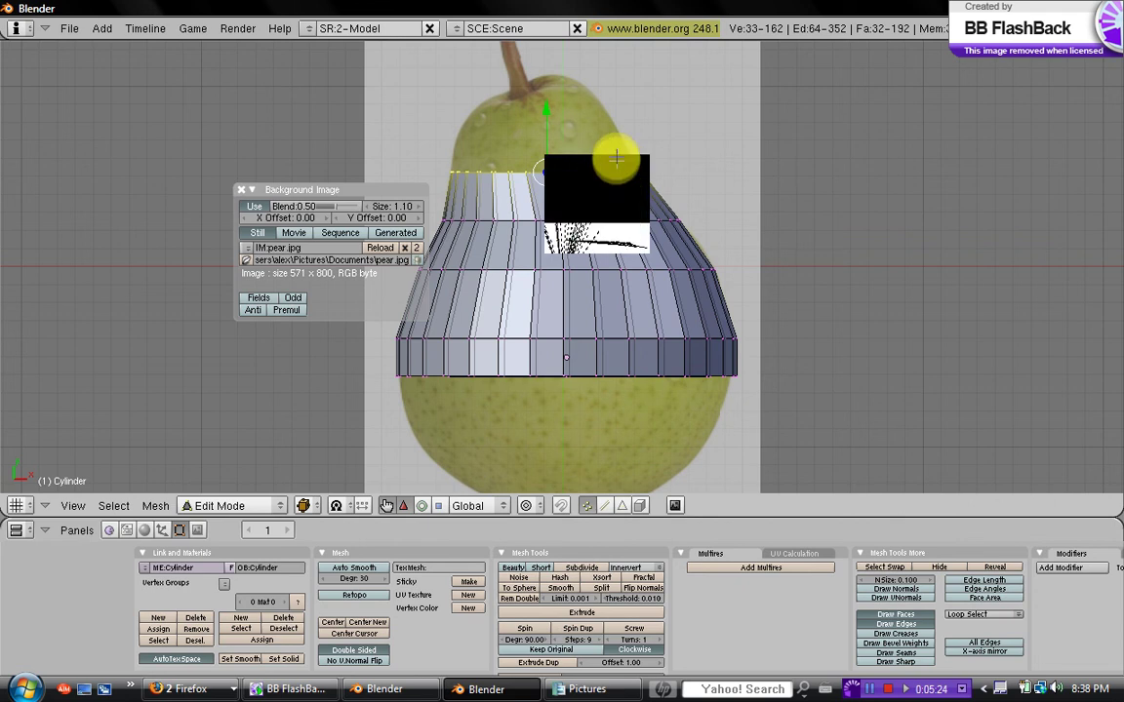
{"action": "left_click", "coordinate": [622, 121]}
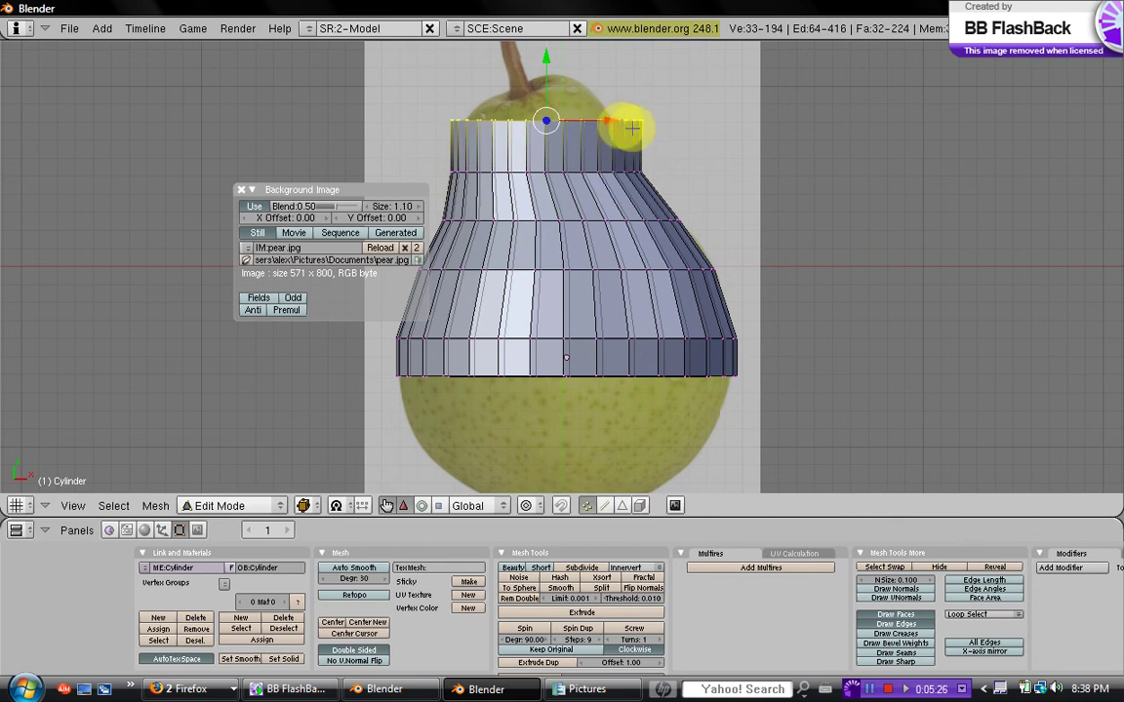
{"action": "key", "text": "s"}
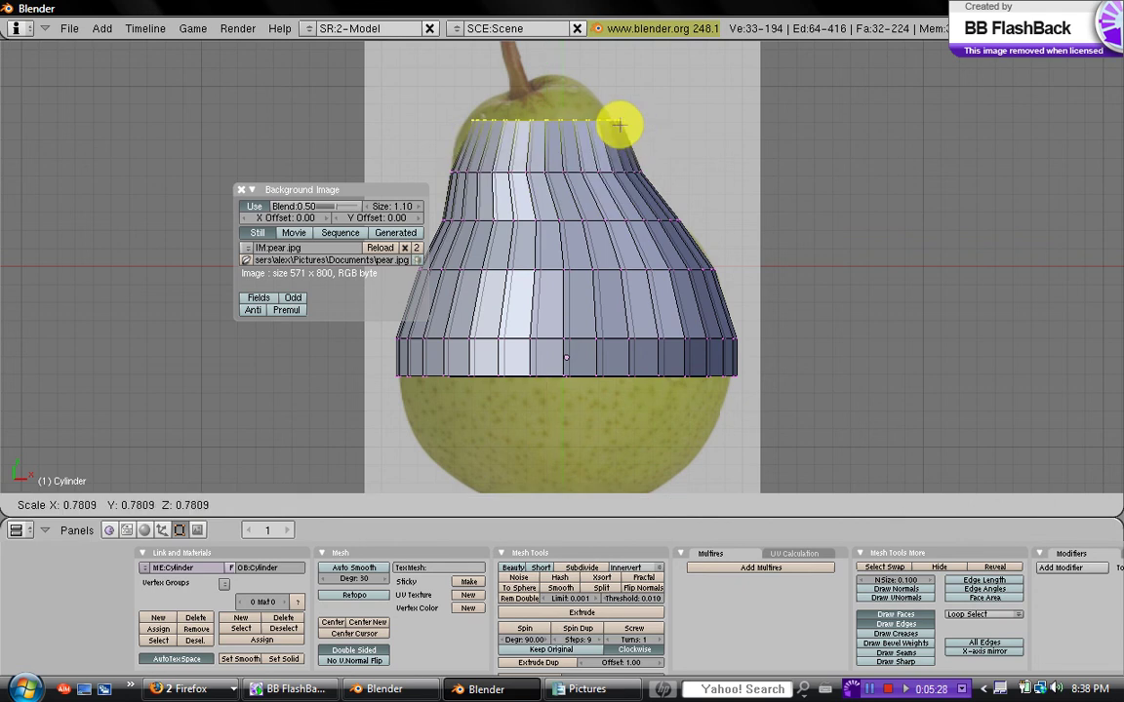
{"action": "left_click", "coordinate": [618, 124]}
{"action": "key", "text": "g"}
{"action": "key", "text": "x"}
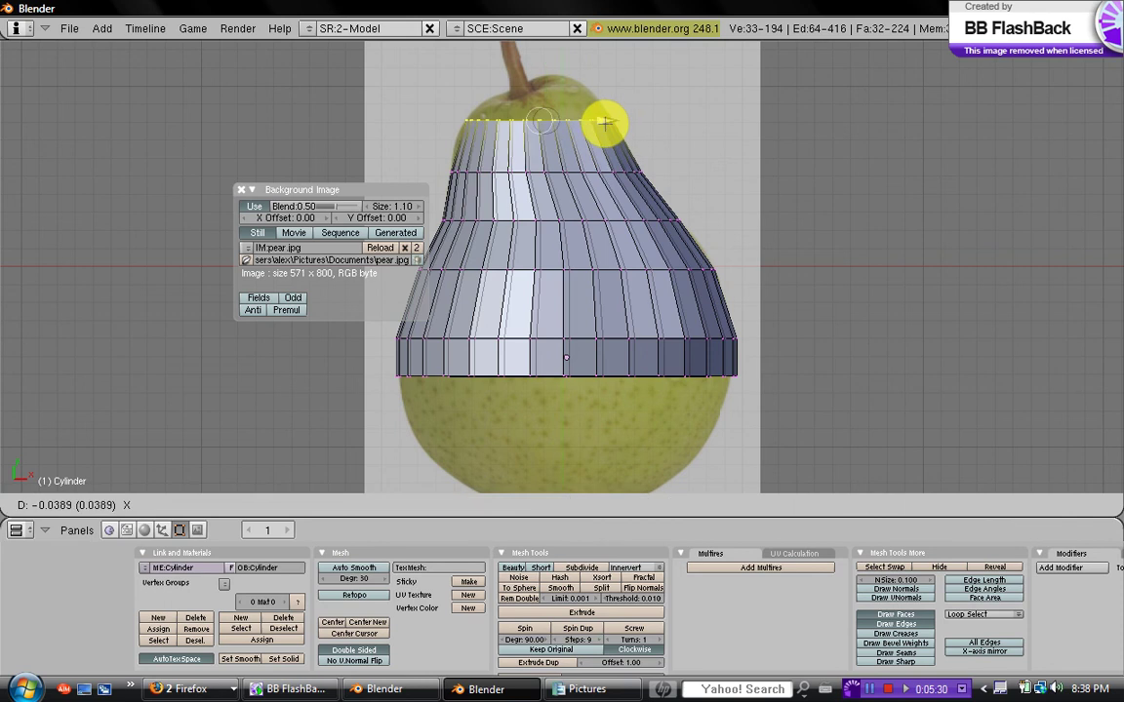
{"action": "left_click", "coordinate": [607, 123]}
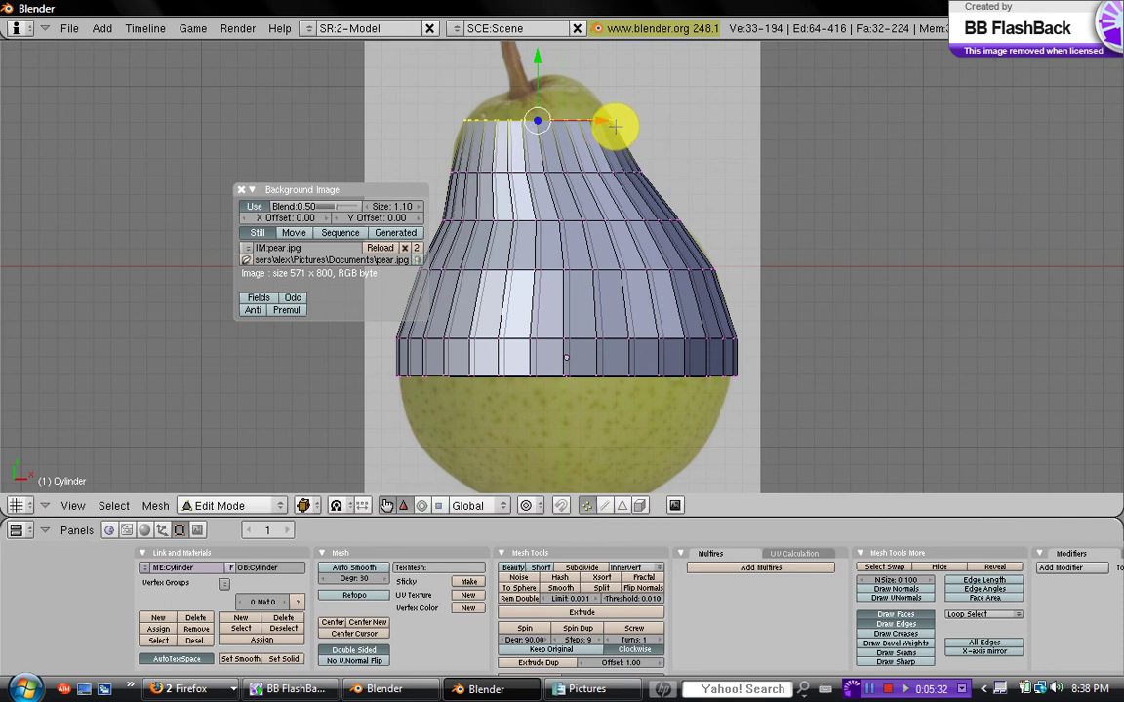
{"action": "key", "text": "s"}
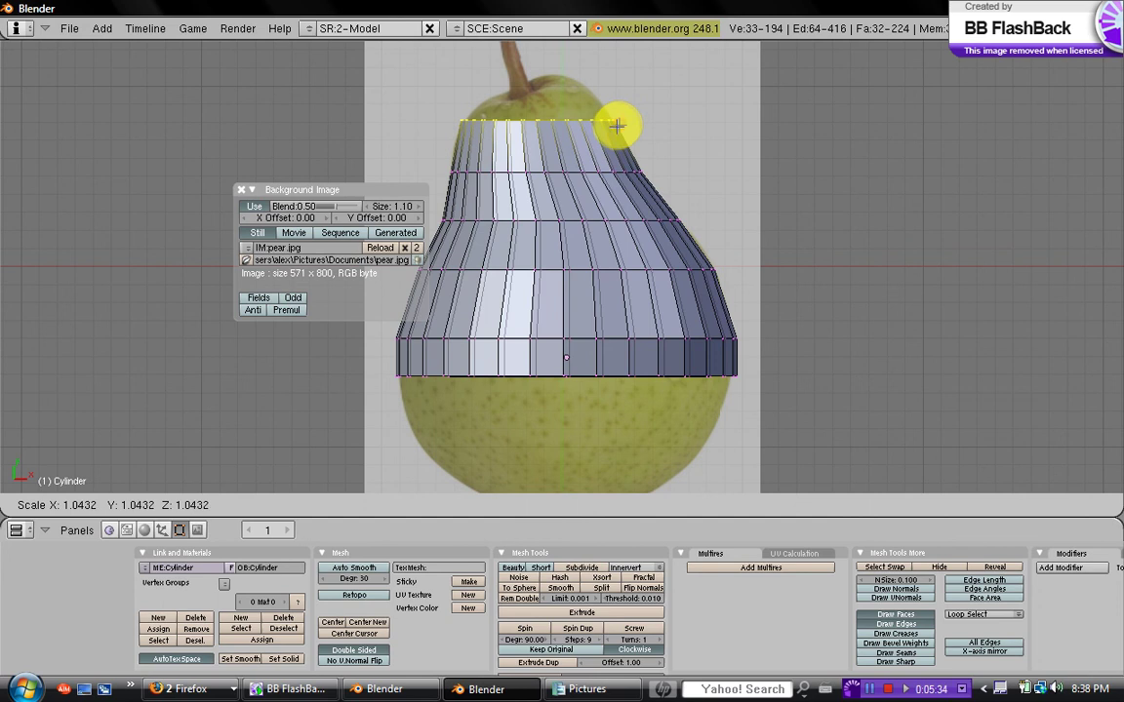
{"action": "left_click", "coordinate": [618, 125]}
Extrude a third ring and shrink it to form the neck
{"action": "key", "text": "e"}
{"action": "left_click", "coordinate": [610, 125]}
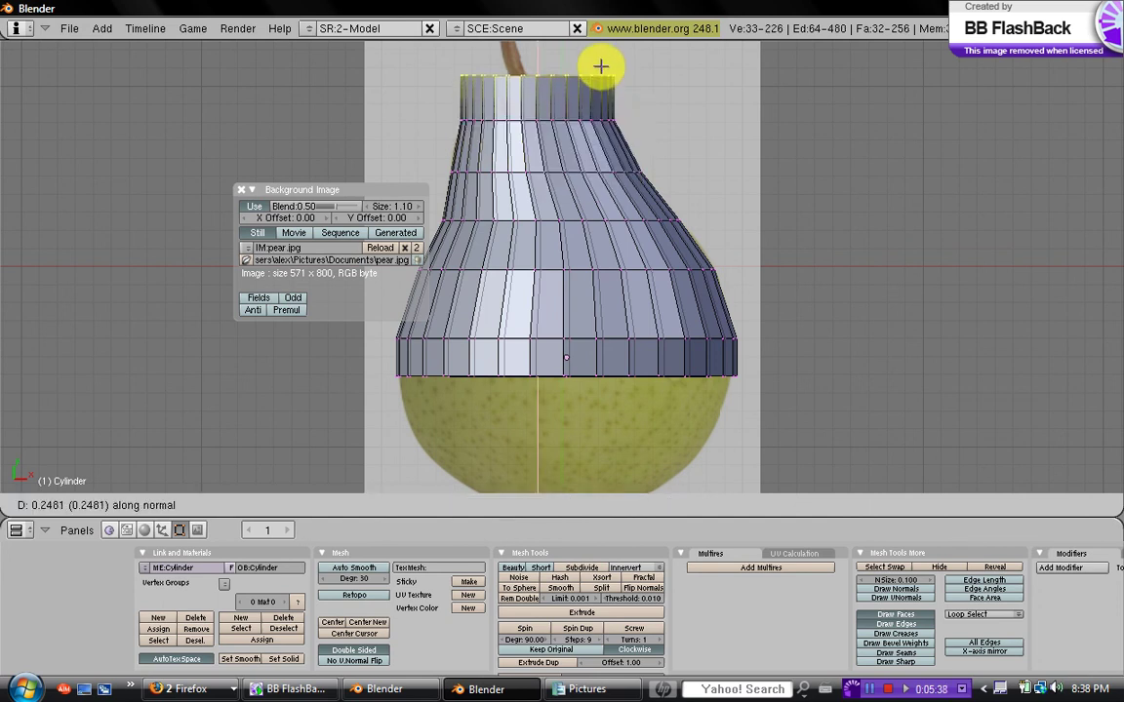
{"action": "left_click", "coordinate": [600, 66]}
{"action": "key", "text": "s"}
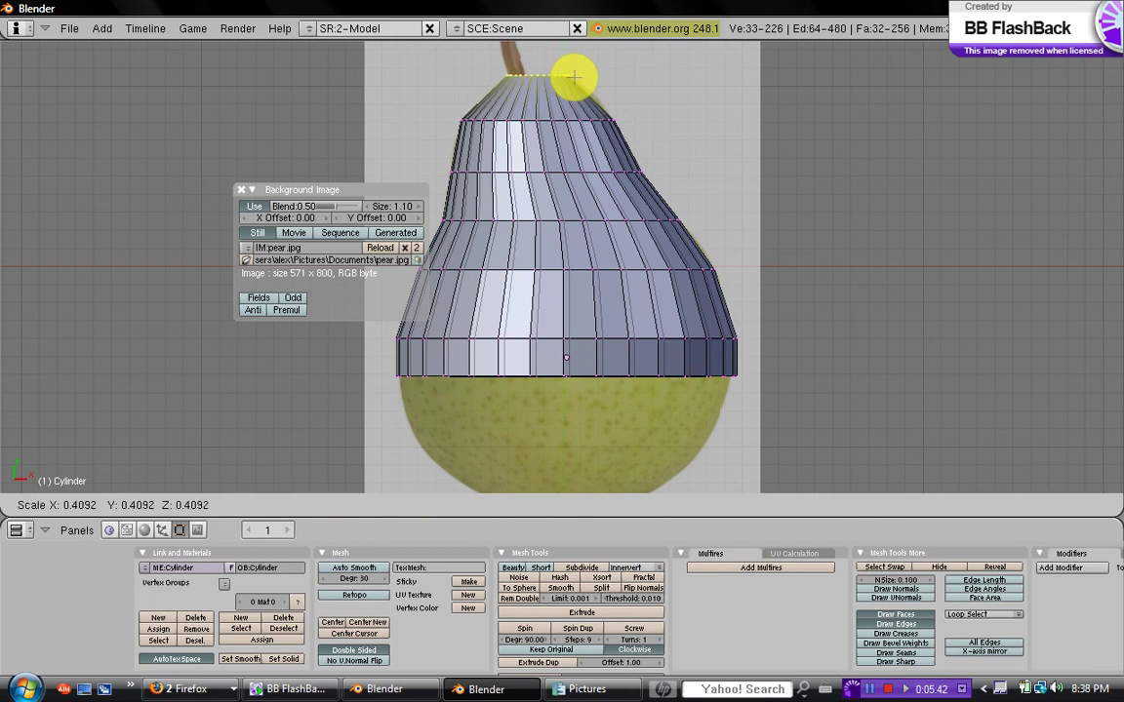
{"action": "left_click", "coordinate": [574, 76]}
Center the neck ring under the stem along Y and X, widening it slightly
{"action": "key", "text": "g"}
{"action": "key", "text": "y"}
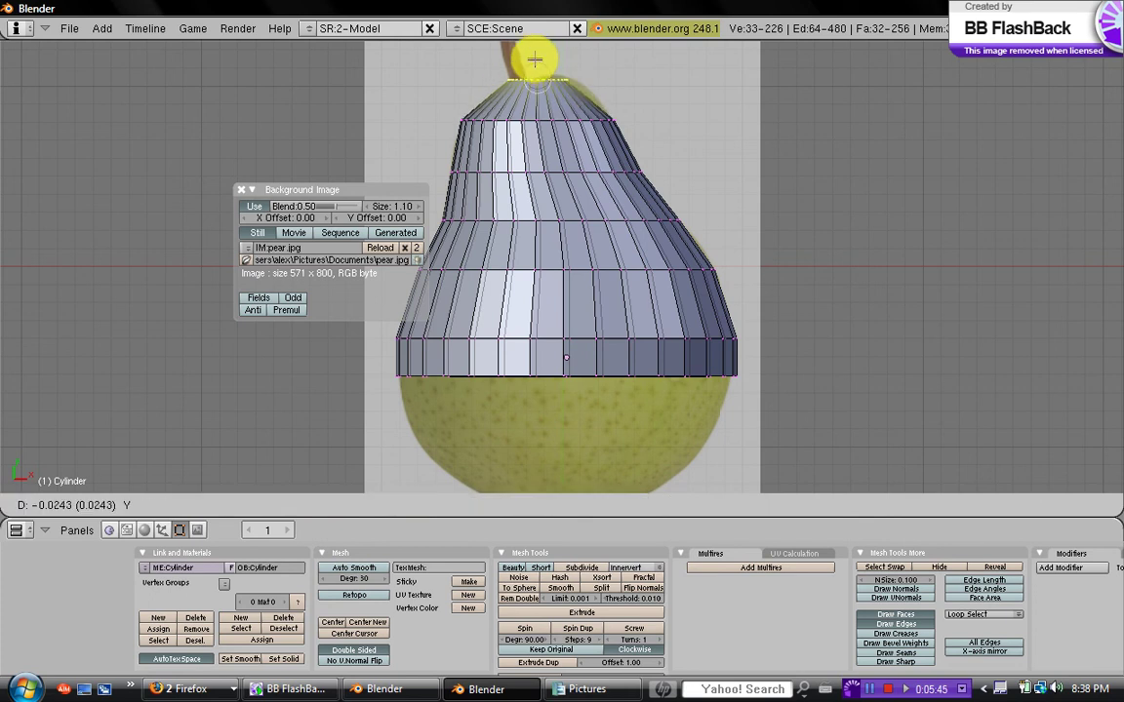
{"action": "left_click", "coordinate": [581, 90]}
{"action": "key", "text": "g"}
{"action": "key", "text": "x"}
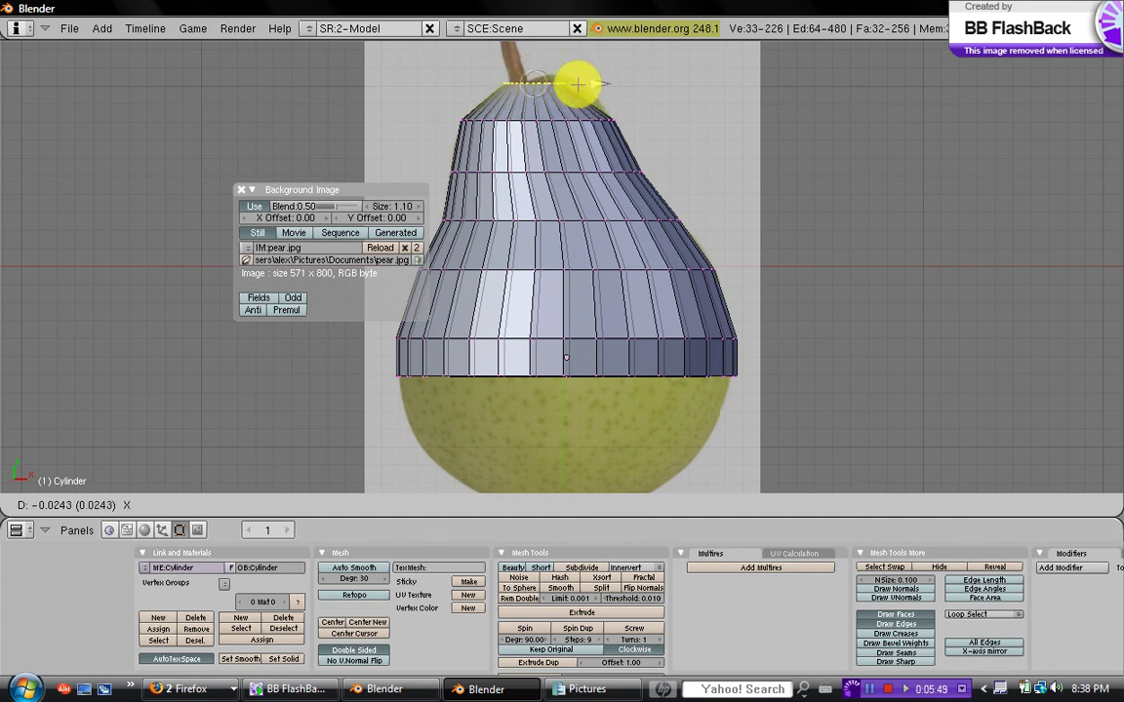
{"action": "left_click", "coordinate": [580, 88]}
{"action": "key", "text": "s"}
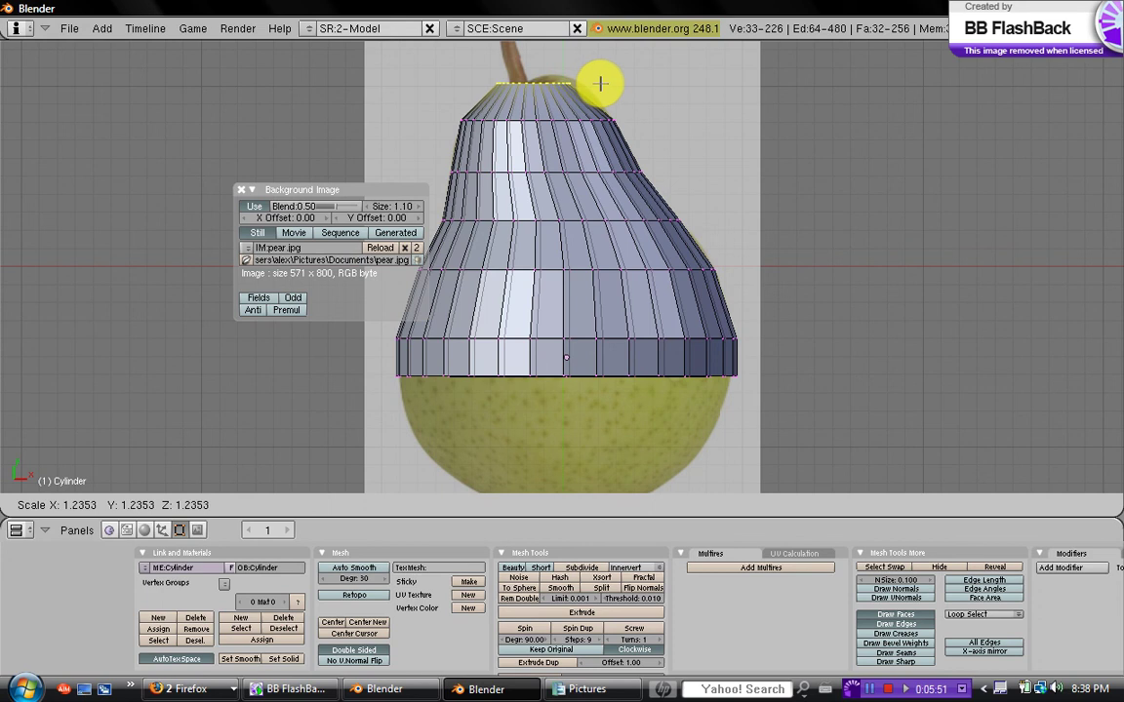
{"action": "left_click", "coordinate": [532, 64]}
{"action": "key", "text": "g"}
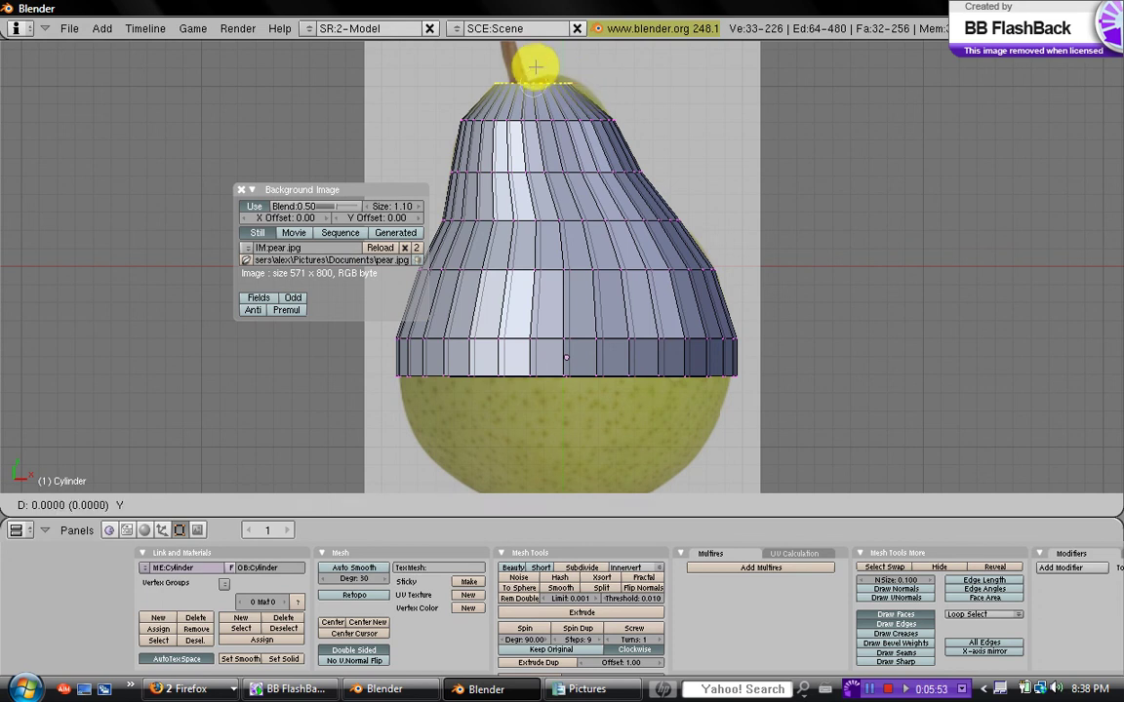
{"action": "key", "text": "y"}
{"action": "left_click", "coordinate": [537, 67]}
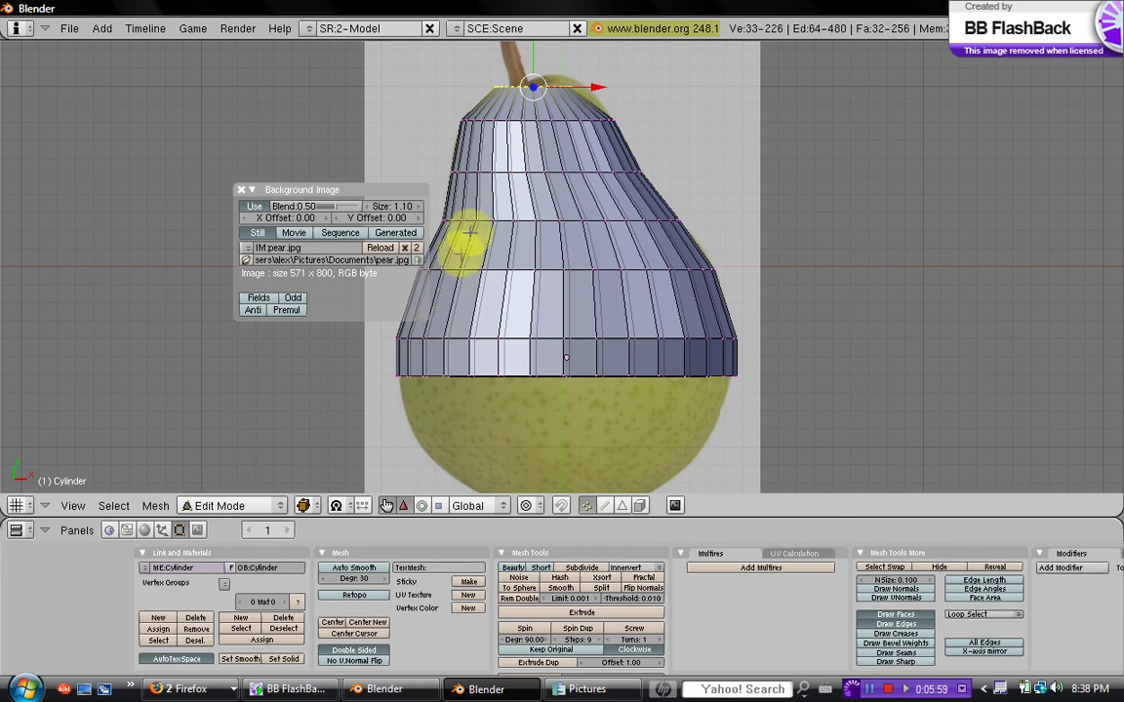
Deselect all, select the pear's bottom edge loop with a right-click, and zoom out
{"action": "key", "text": "a"}
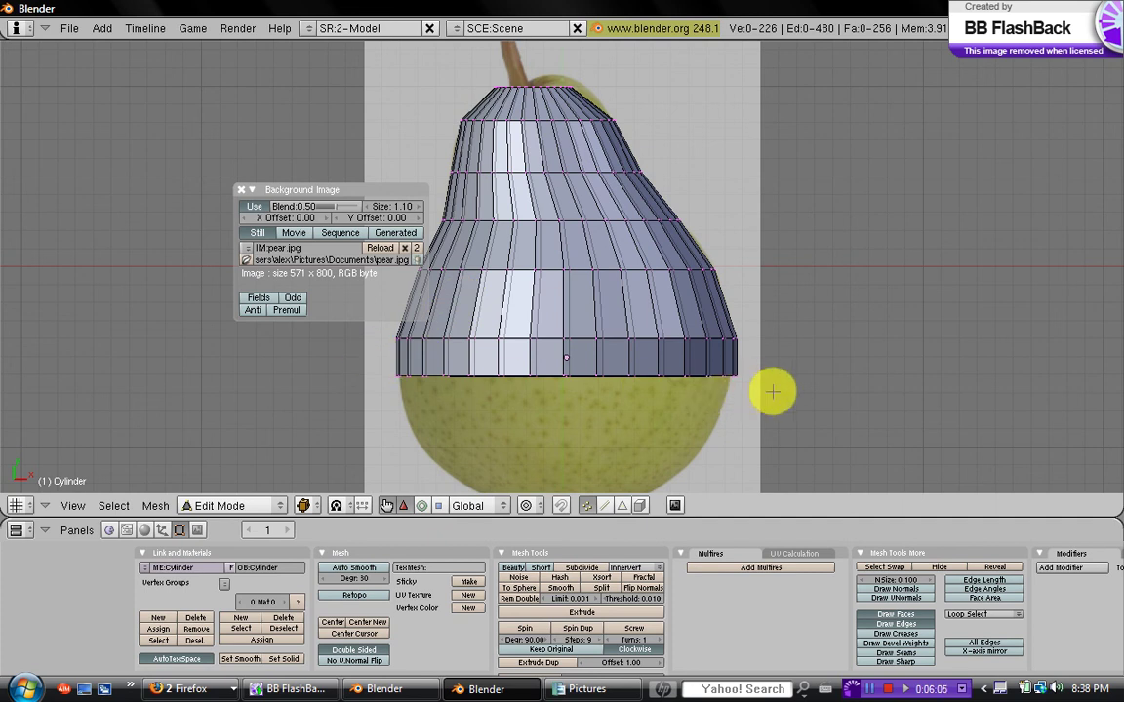
{"action": "right_click", "coordinate": [517, 350], "text": "alt"}
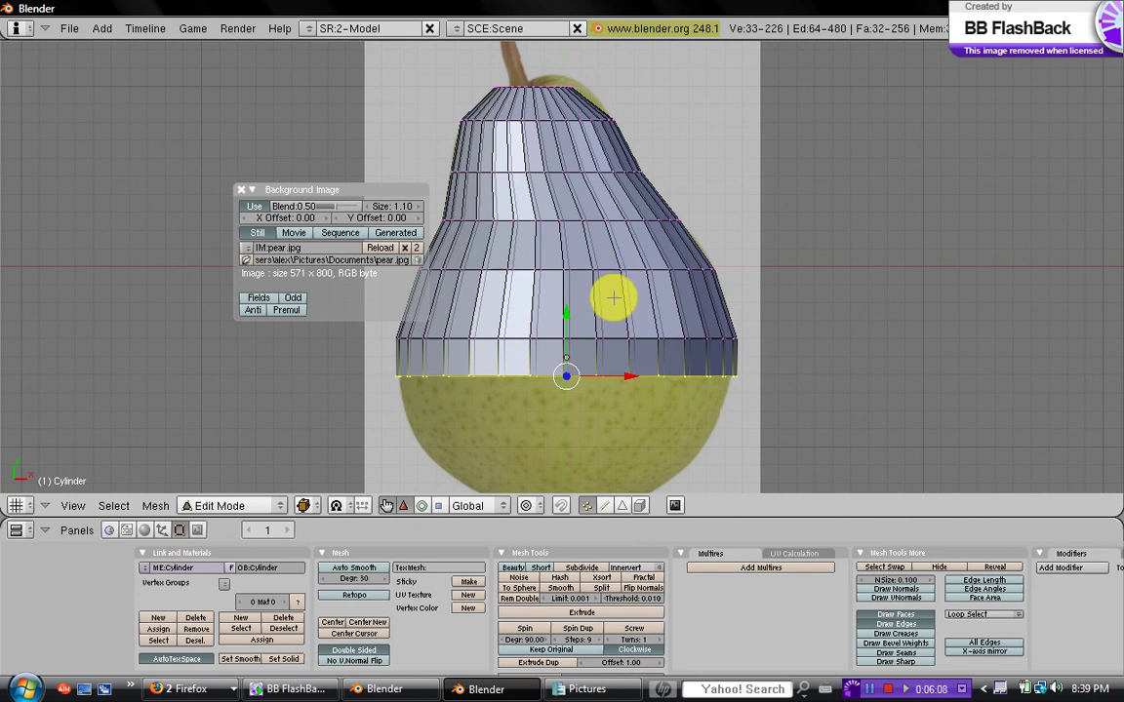
{"action": "scroll", "coordinate": [613, 297], "scroll_direction": "down", "scroll_amount": 1}
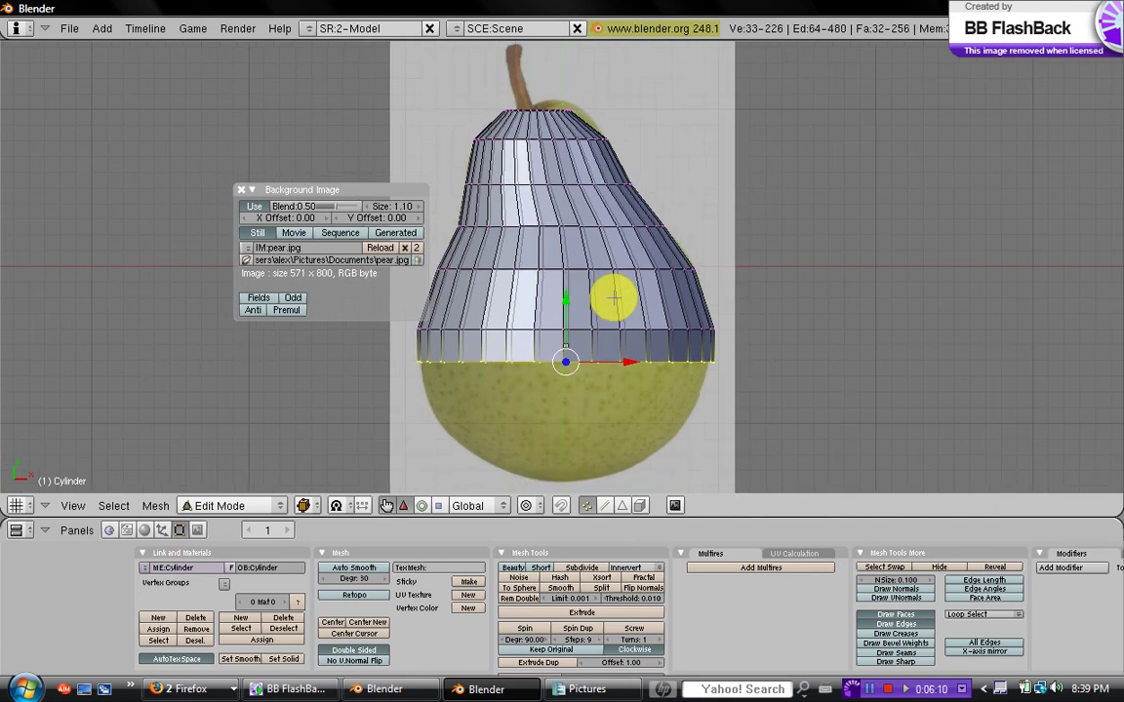
Extrude a first ring downward from the bottom loop and scale it to the photo
{"action": "key", "text": "e"}
{"action": "left_click", "coordinate": [612, 297]}
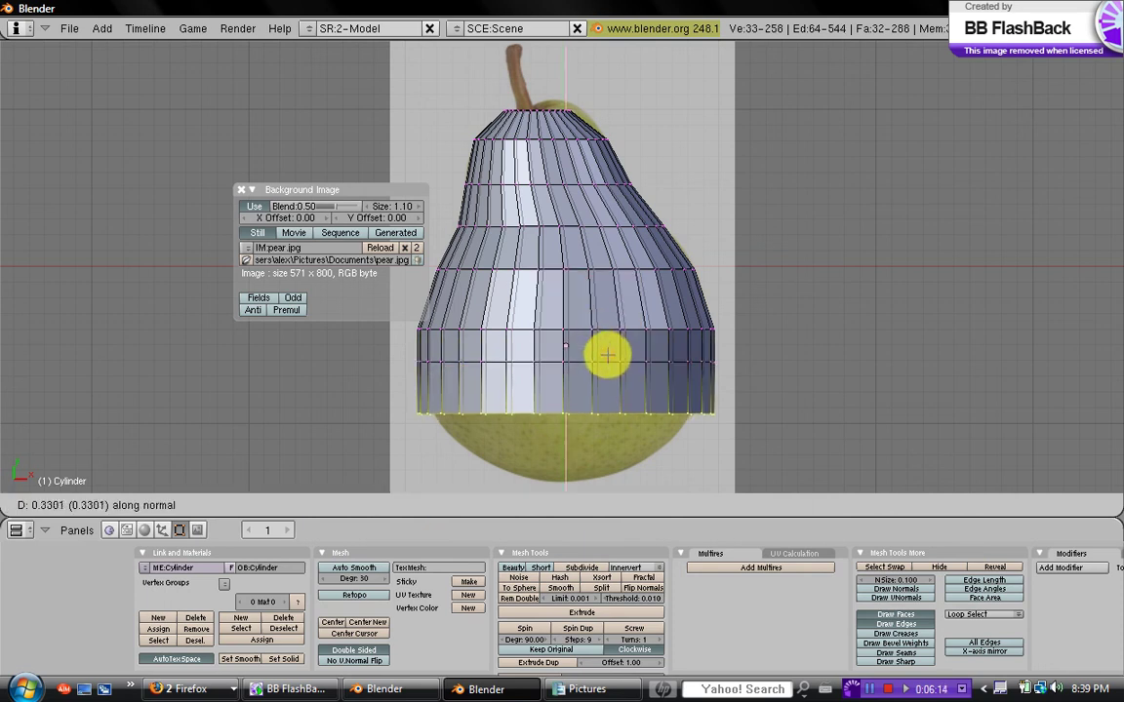
{"action": "left_click", "coordinate": [622, 381]}
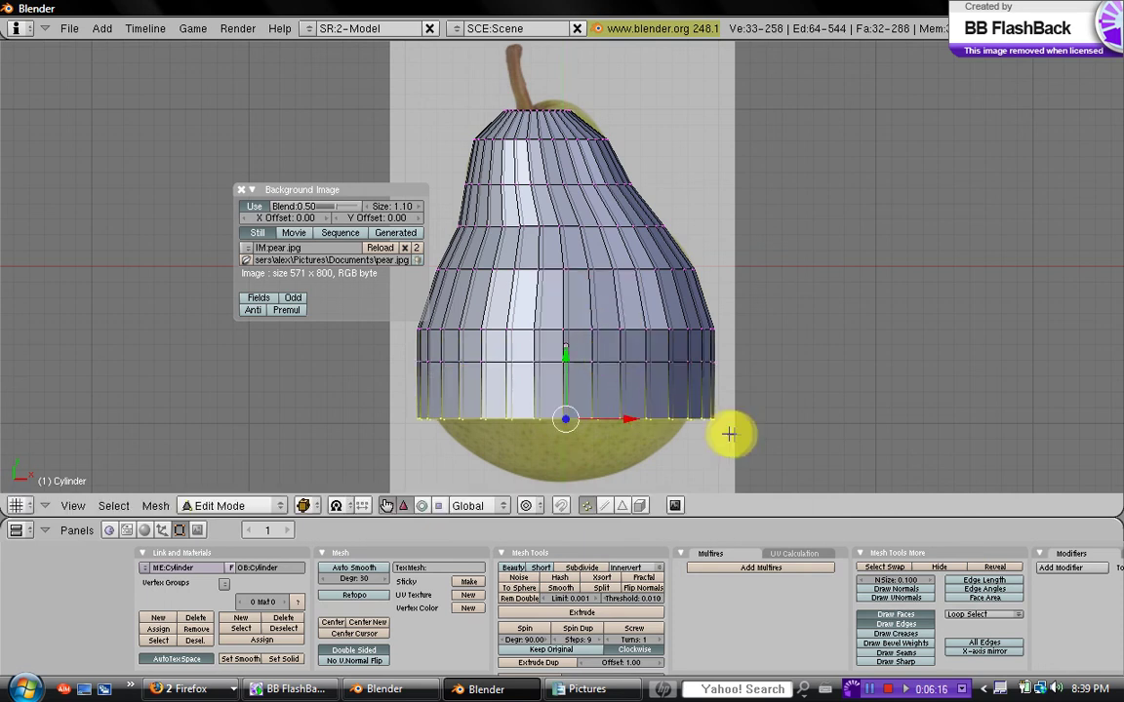
{"action": "key", "text": "s"}
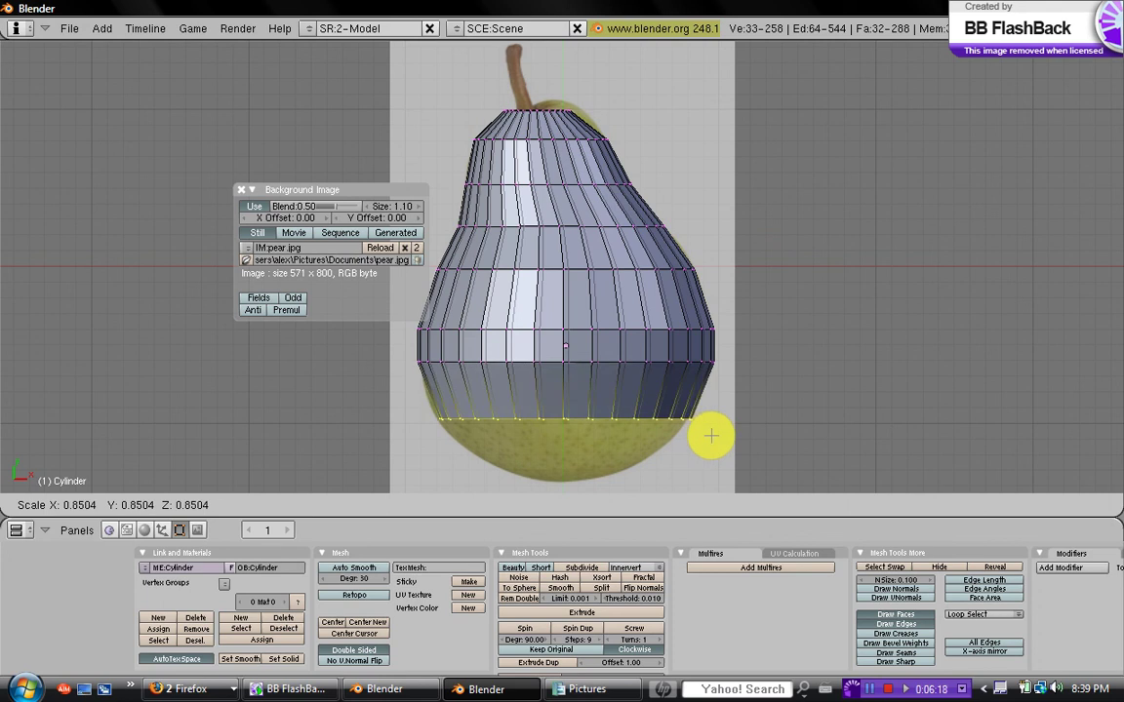
{"action": "left_click", "coordinate": [710, 434]}
{"action": "left_click_drag", "start_coordinate": [566, 366], "coordinate": [636, 398]}
{"action": "key", "text": "s"}
{"action": "left_click", "coordinate": [632, 405]}
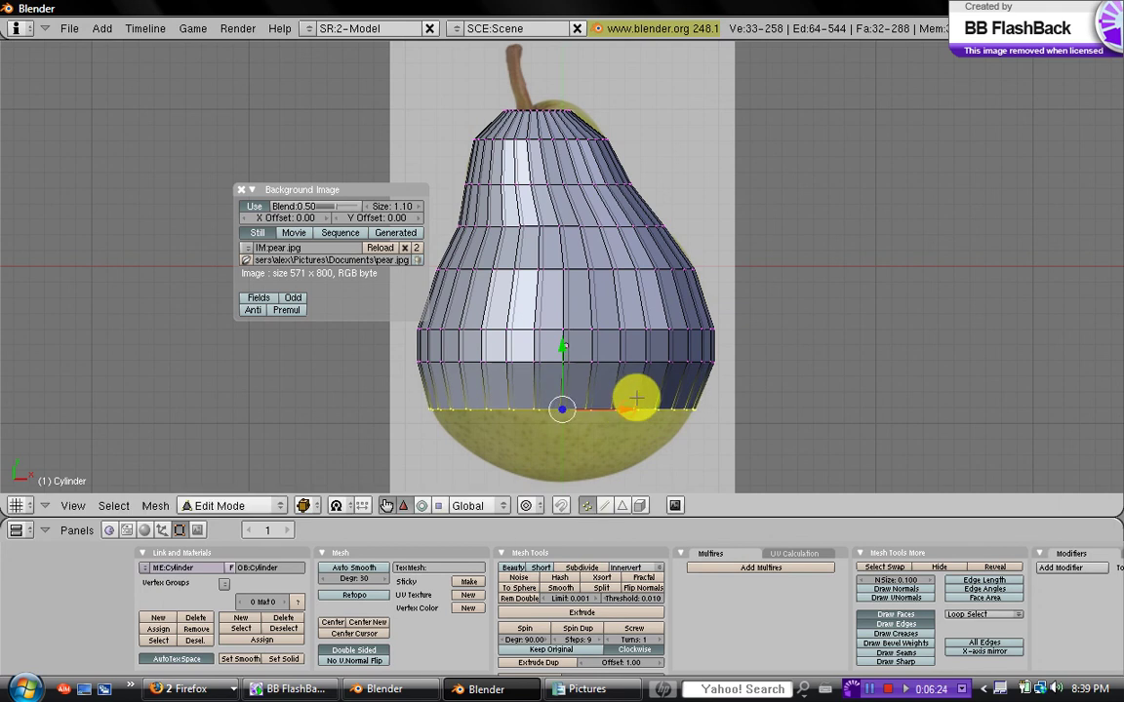
Extrude a second, narrower ring below it and resize the reselected loop
{"action": "key", "text": "e"}
{"action": "left_click", "coordinate": [632, 413]}
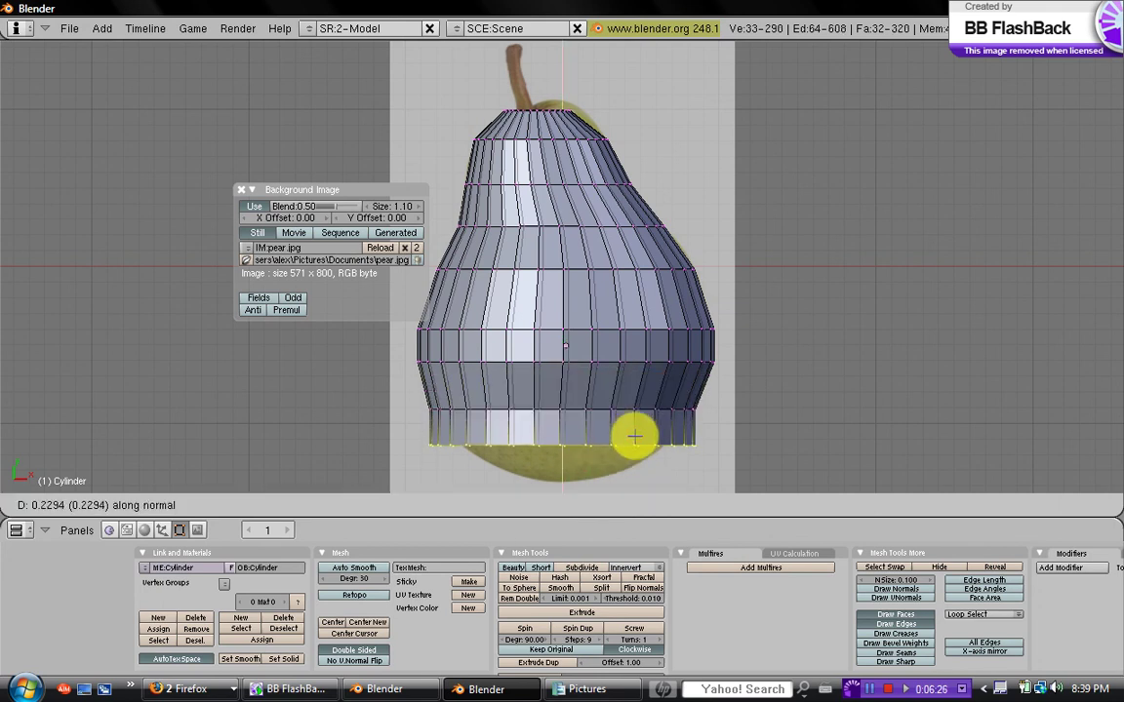
{"action": "left_click", "coordinate": [632, 442]}
{"action": "key", "text": "s"}
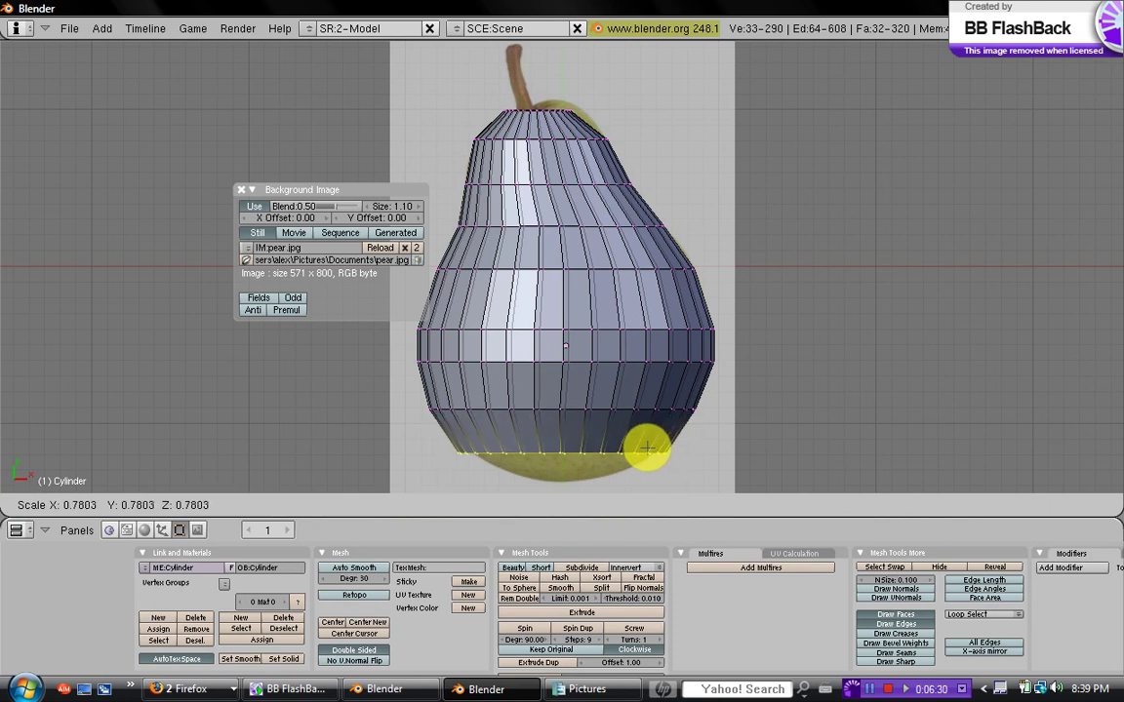
{"action": "left_click", "coordinate": [639, 441]}
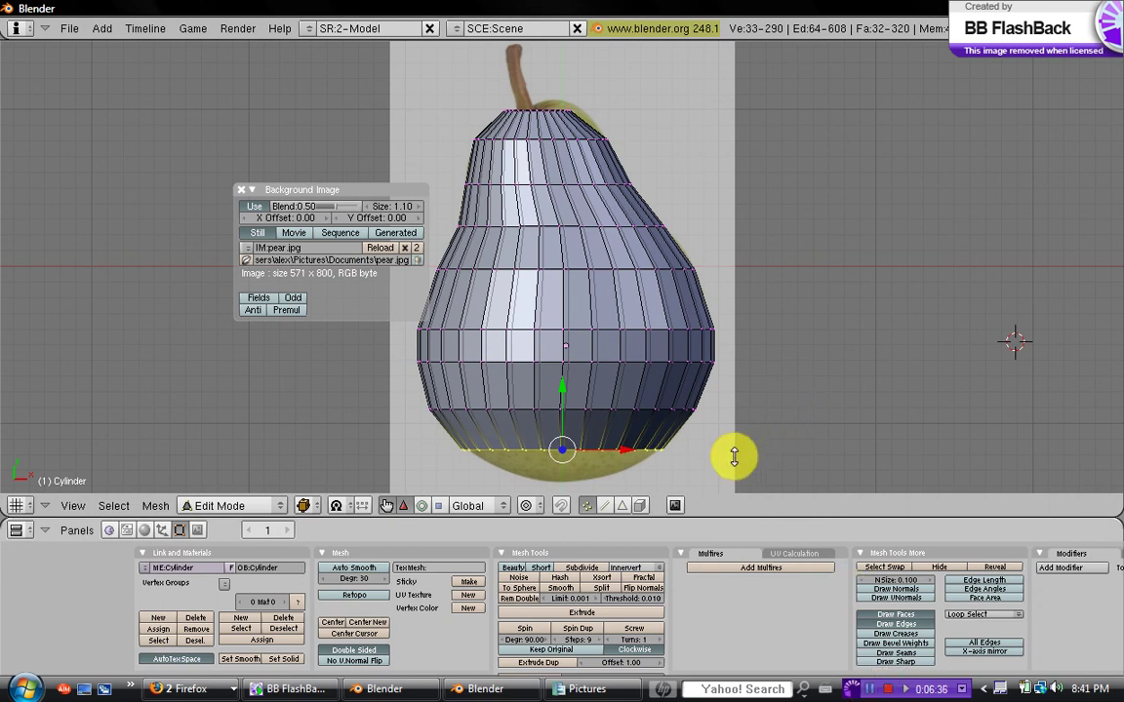
{"action": "right_click", "coordinate": [653, 447]}
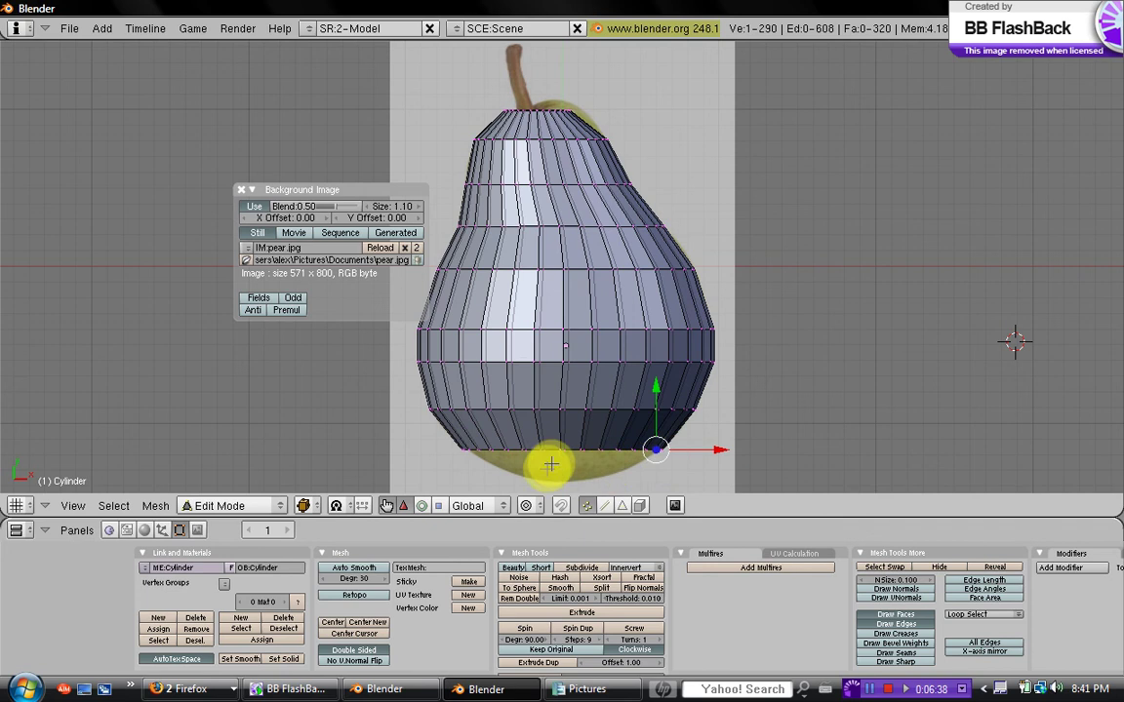
{"action": "right_click", "coordinate": [691, 457], "text": "alt"}
{"action": "key", "text": "s"}
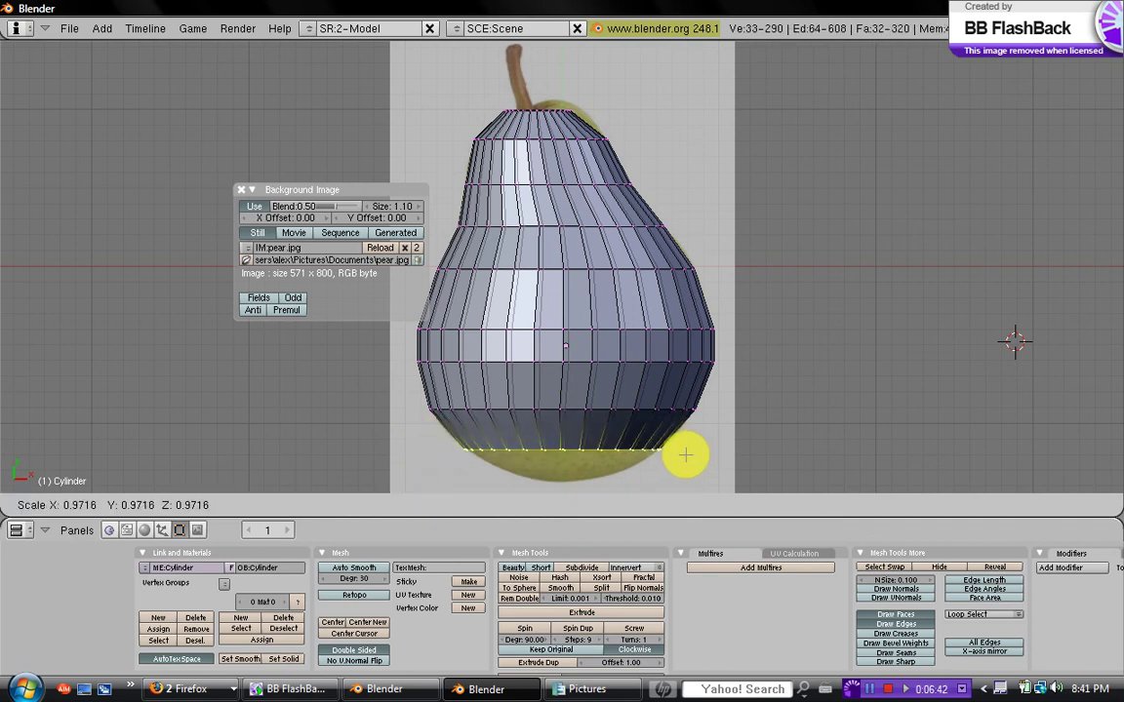
{"action": "left_click", "coordinate": [685, 452]}
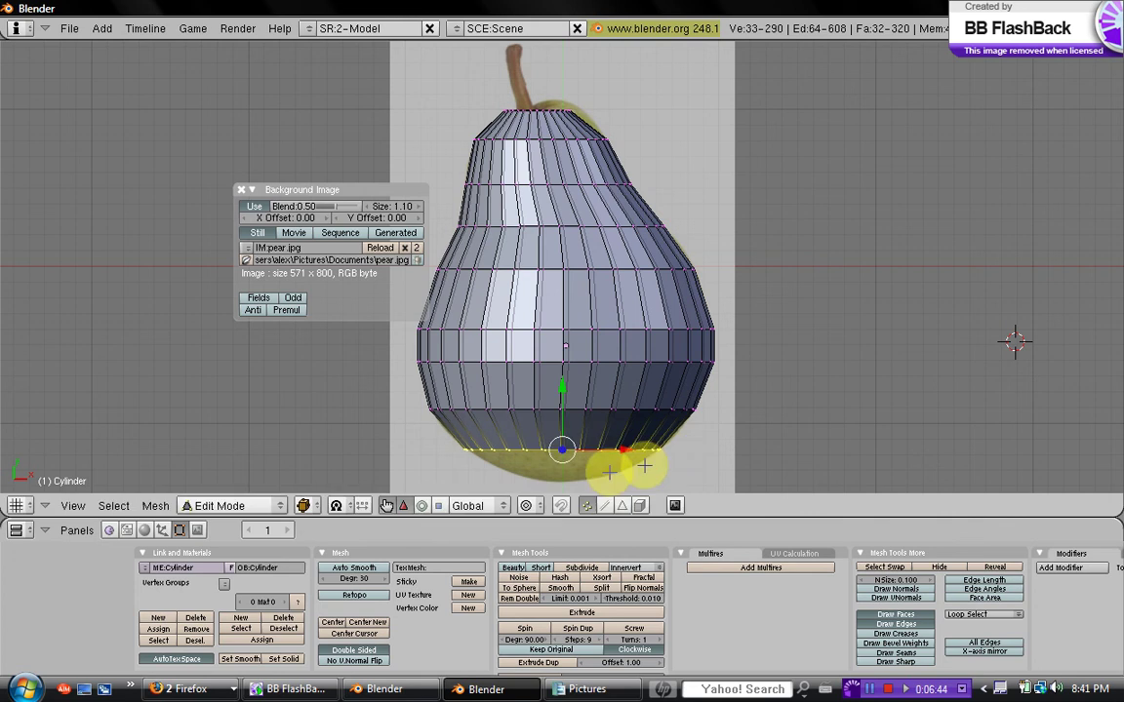
Add two more shrinking rings that close the base, then orbit to view the underside
{"action": "key", "text": "e"}
{"action": "left_click", "coordinate": [614, 474]}
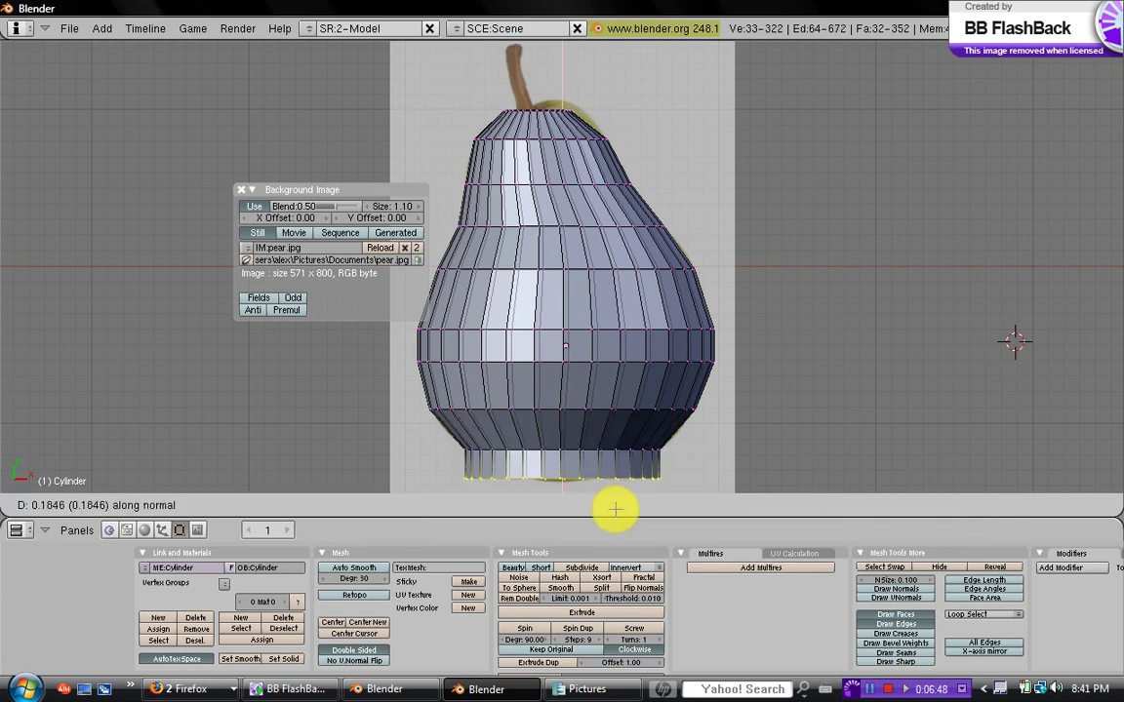
{"action": "left_click", "coordinate": [640, 484]}
{"action": "key", "text": "s"}
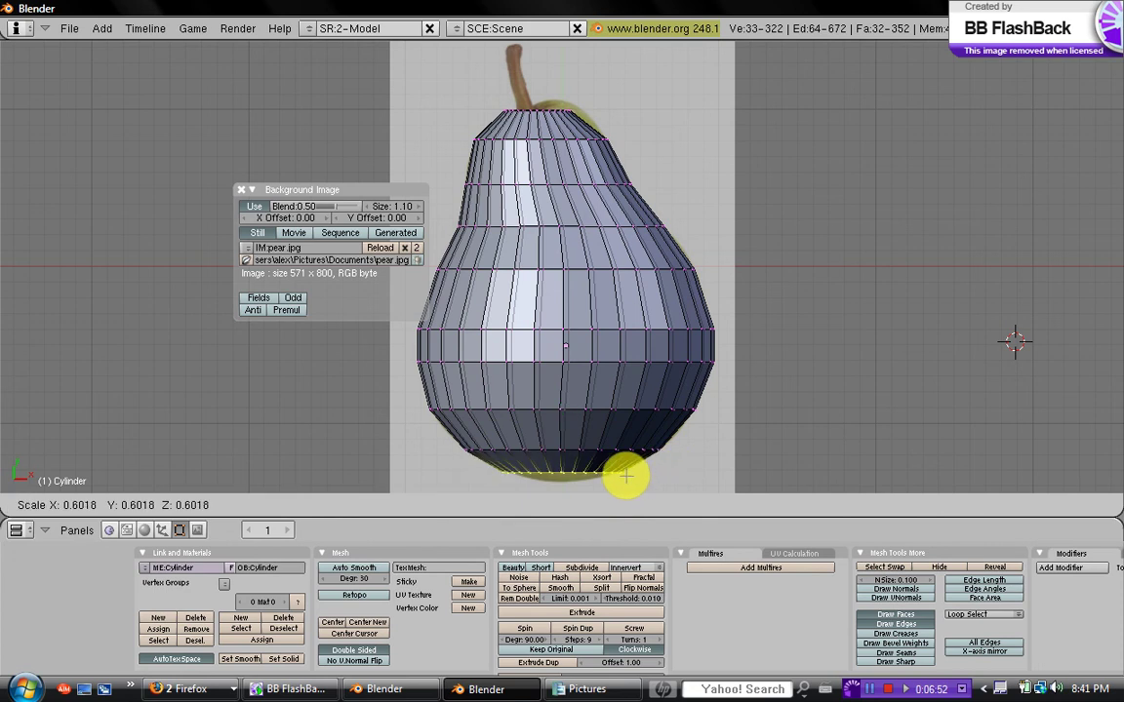
{"action": "left_click", "coordinate": [625, 476]}
{"action": "key", "text": "e"}
{"action": "left_click", "coordinate": [626, 478]}
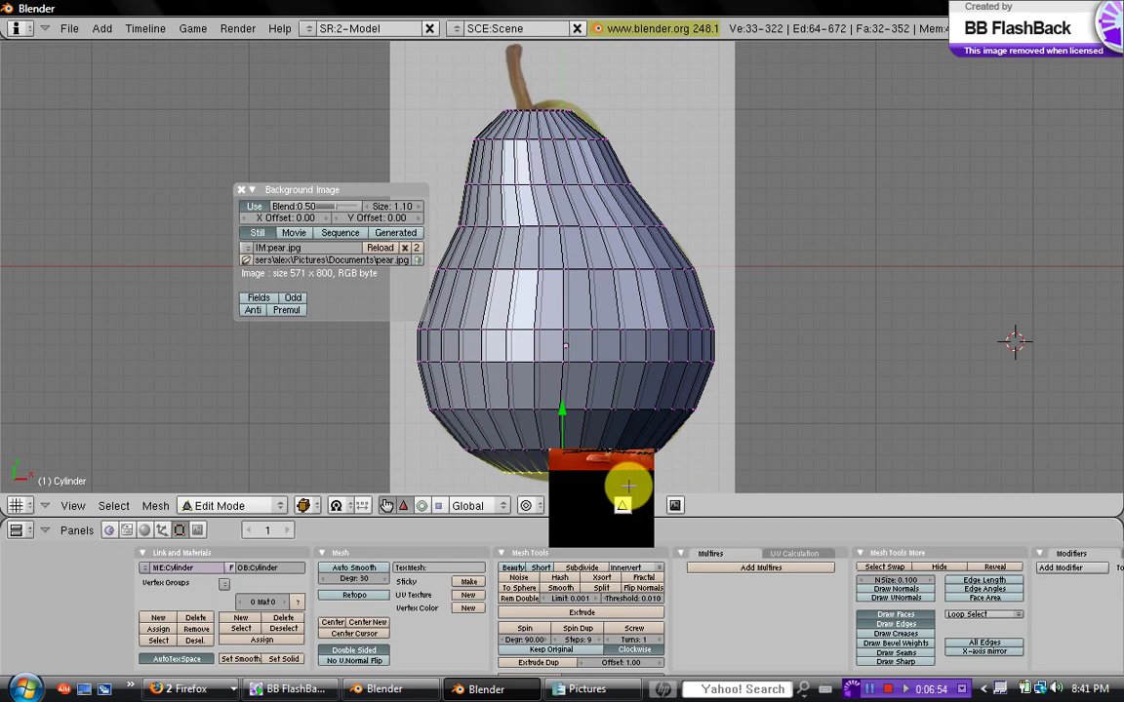
{"action": "left_click", "coordinate": [626, 485]}
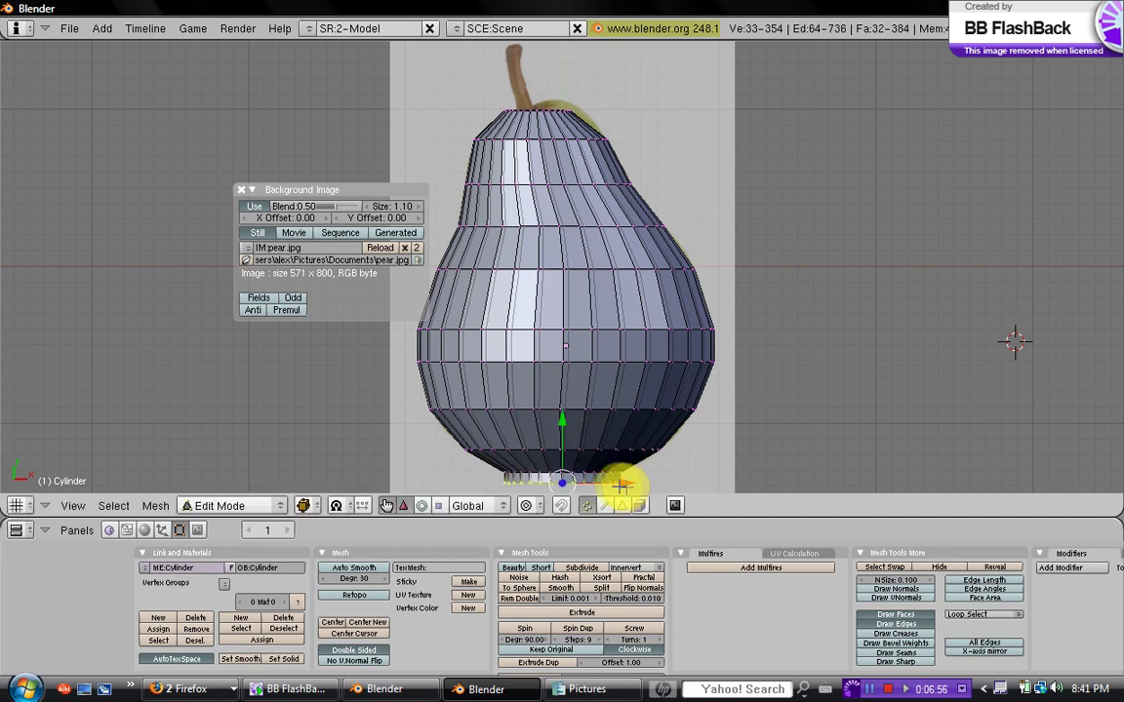
{"action": "key", "text": "s"}
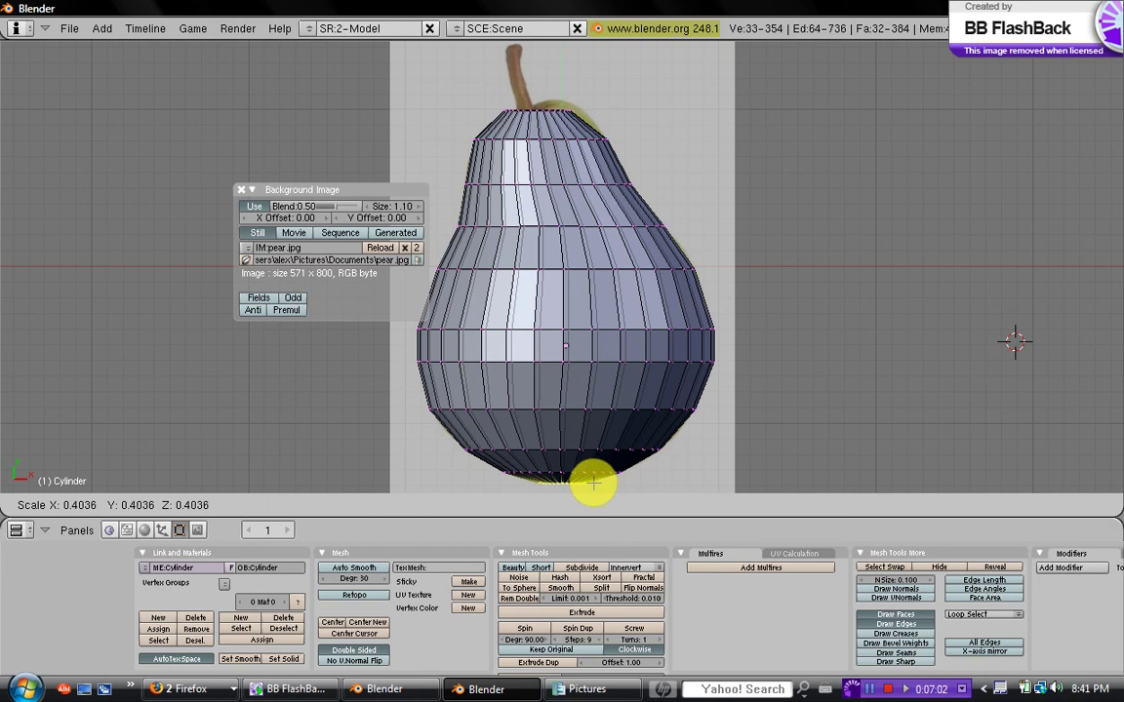
{"action": "left_click", "coordinate": [593, 480]}
{"action": "mouse_move", "coordinate": [557, 396]}
{"action": "middle_mouse_down"}
{"action": "mouse_move", "coordinate": [567, 310]}
{"action": "mouse_move", "coordinate": [584, 377]}
{"action": "mouse_move", "coordinate": [672, 376]}
{"action": "mouse_move", "coordinate": [677, 352]}
{"action": "mouse_move", "coordinate": [620, 362]}
{"action": "mouse_move", "coordinate": [535, 429]}
{"action": "mouse_move", "coordinate": [589, 325]}
{"action": "mouse_move", "coordinate": [652, 257]}
{"action": "mouse_move", "coordinate": [647, 231]}
{"action": "mouse_move", "coordinate": [553, 237]}
{"action": "mouse_move", "coordinate": [640, 238]}
{"action": "mouse_move", "coordinate": [602, 251]}
{"action": "mouse_move", "coordinate": [584, 343]}
{"action": "mouse_move", "coordinate": [590, 332]}
{"action": "middle_mouse_up"}
Preview the shaded pear in Object Mode, then resume Edit Mode in Top view zoomed on the stem
{"action": "key", "text": "Tab"}
{"action": "key", "text": "r"}
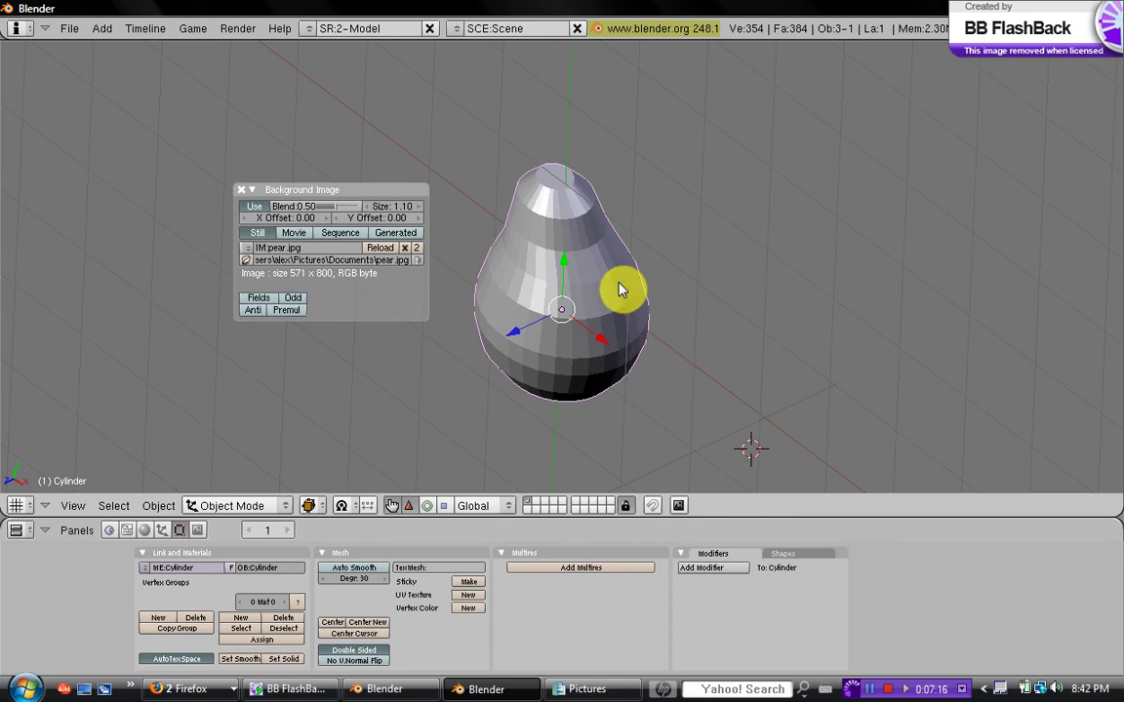
{"action": "left_click", "coordinate": [618, 281]}
{"action": "key", "text": "Tab"}
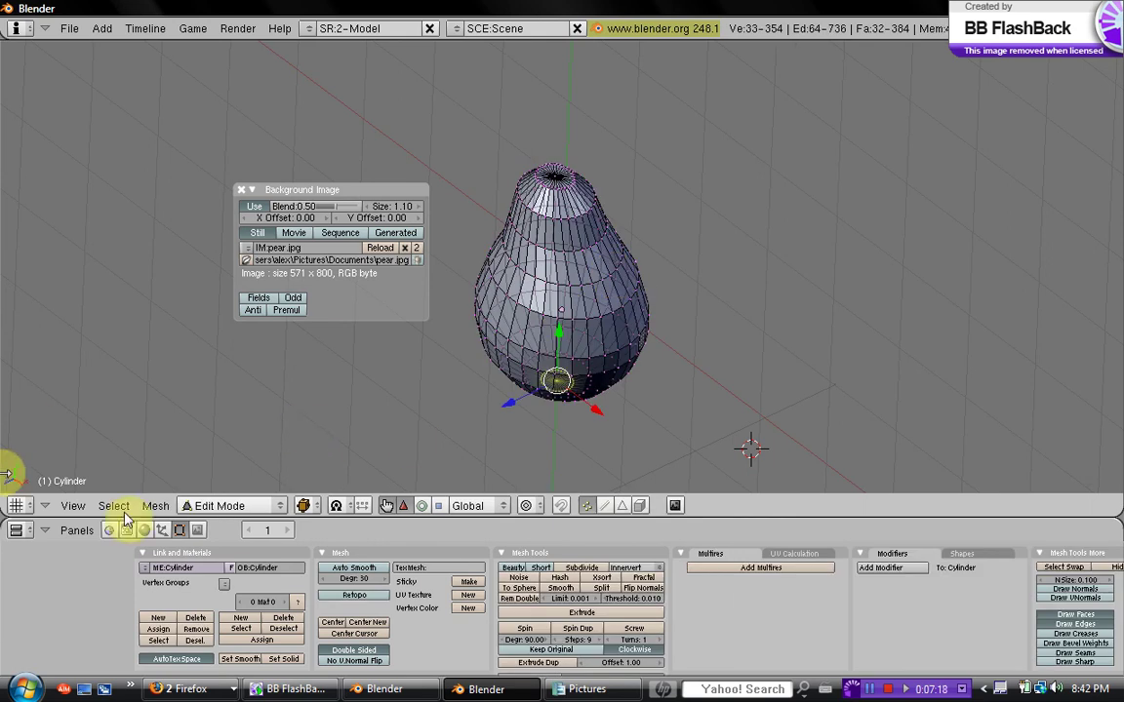
{"action": "left_click", "coordinate": [76, 507]}
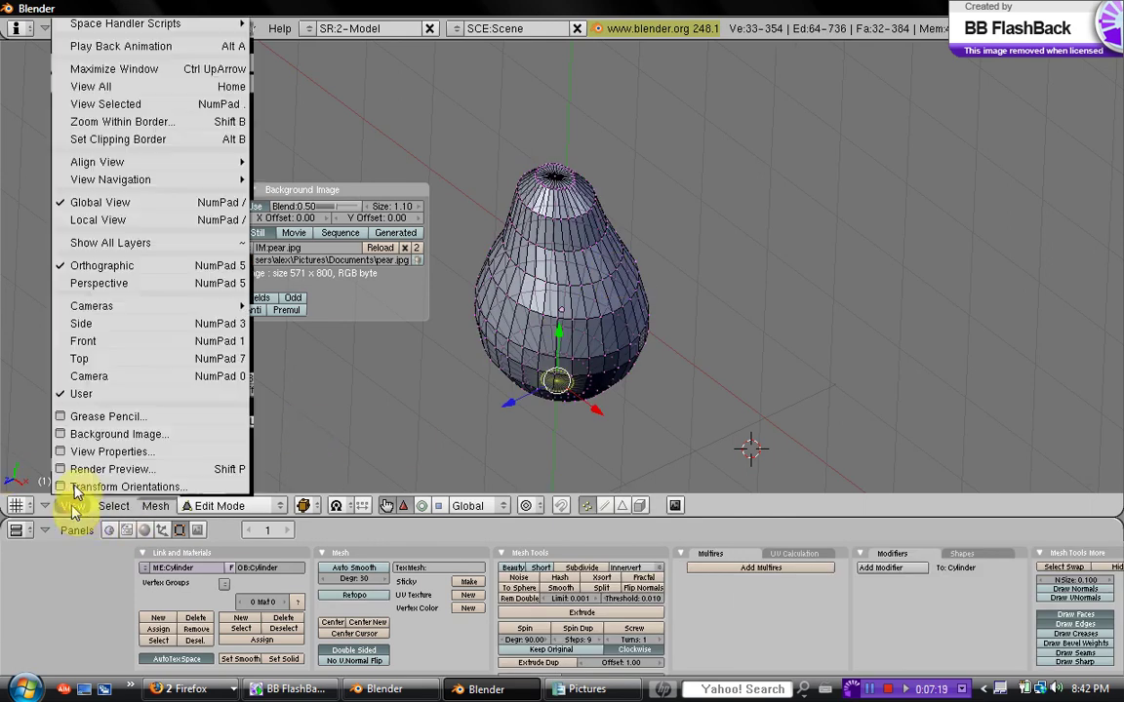
{"action": "left_click", "coordinate": [108, 358]}
{"action": "middle_click_drag", "start_coordinate": [180, 339], "coordinate": [547, 295], "text": "ctrl"}
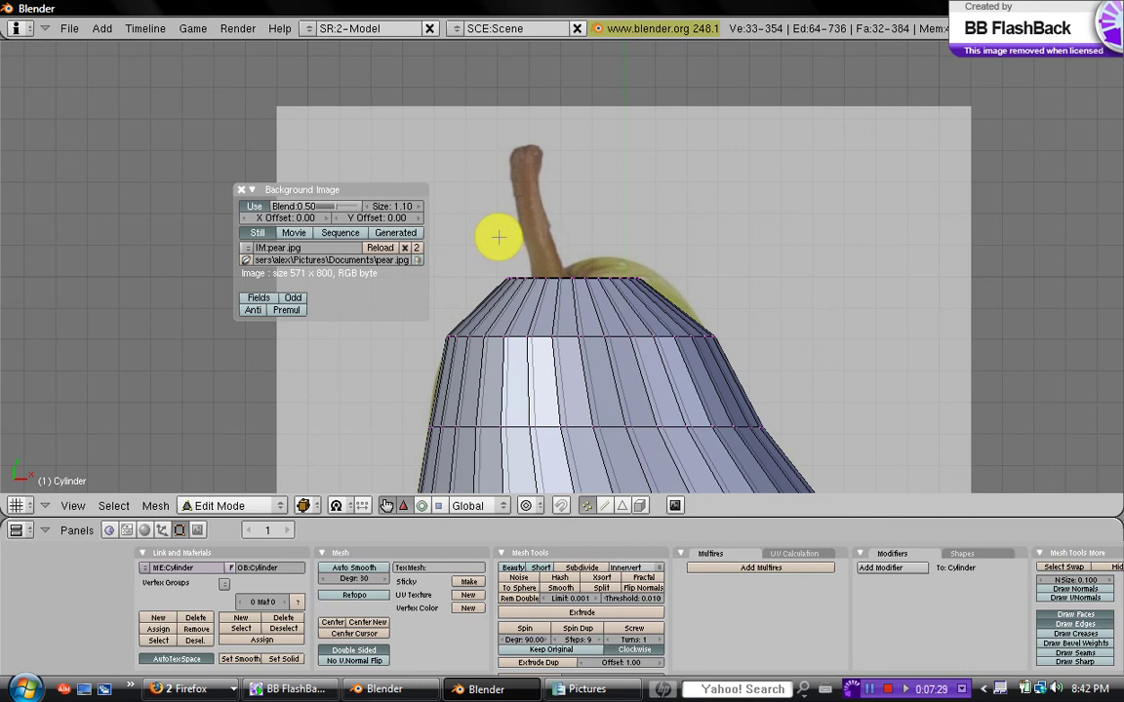
Select the top cap, extrude it in place, shrink it, and shift it left along X
{"action": "key", "text": "a"}
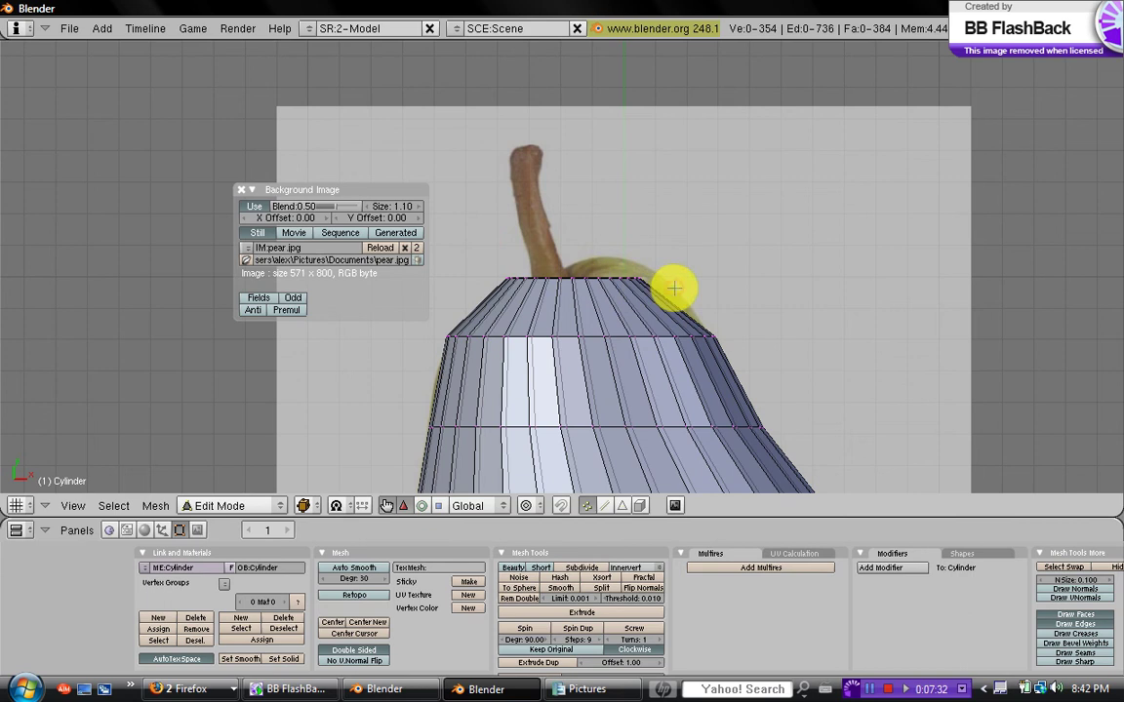
{"action": "right_click", "coordinate": [599, 273], "text": "alt"}
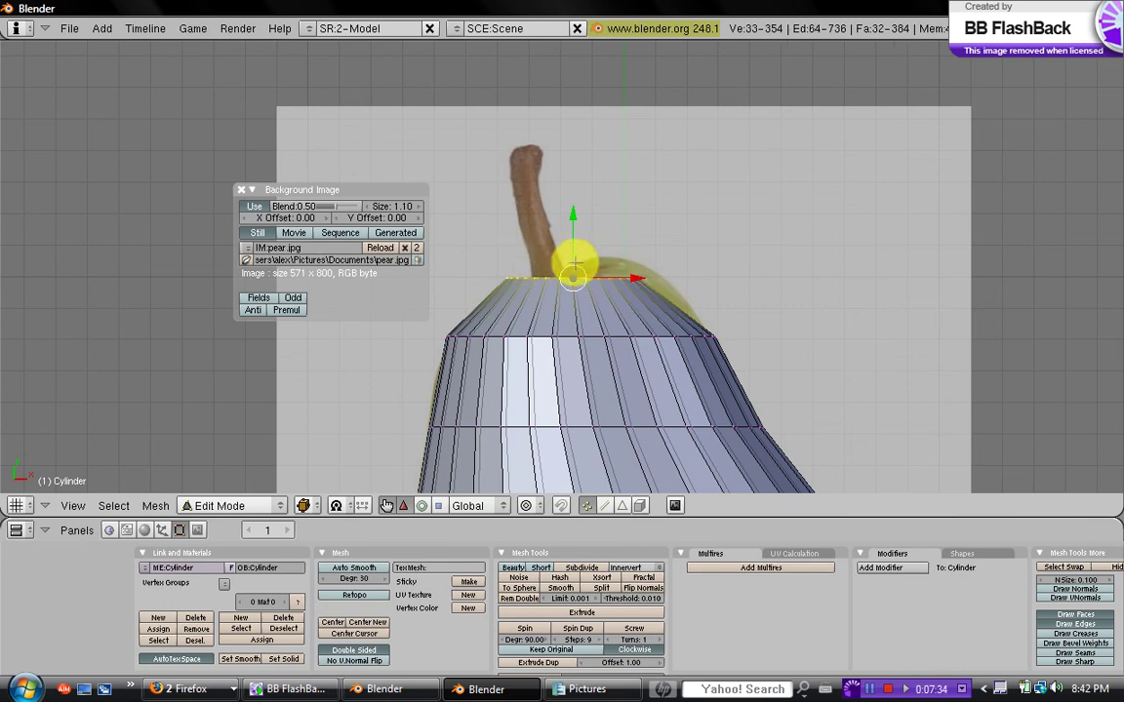
{"action": "key", "text": "e"}
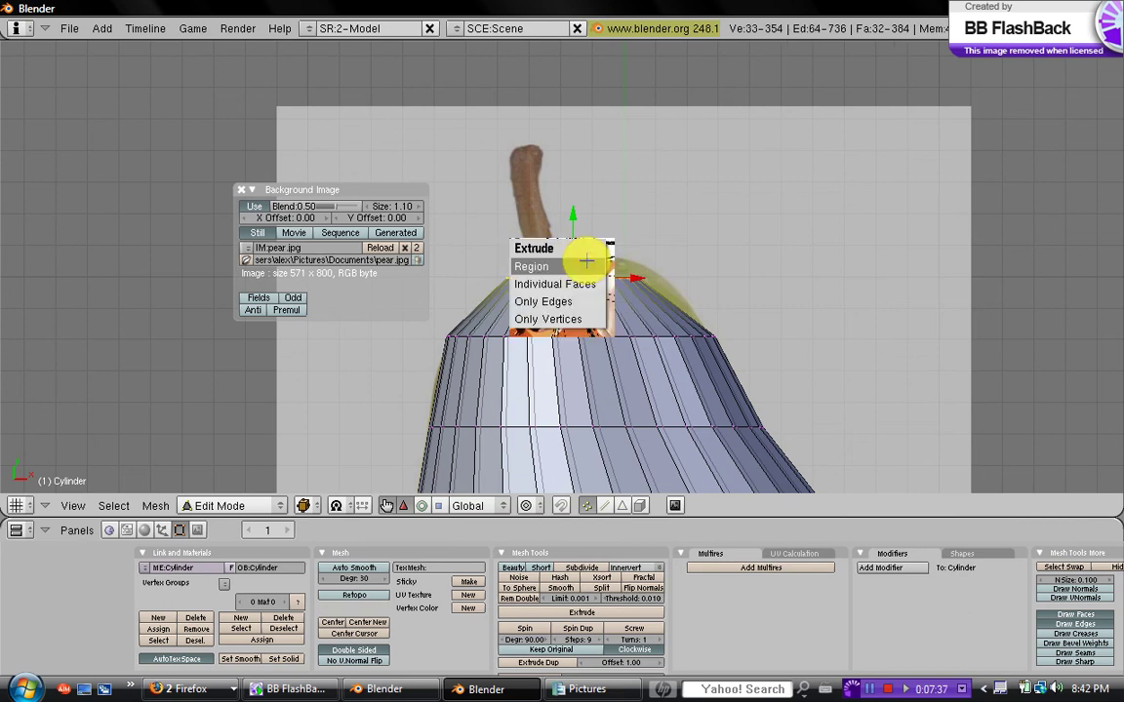
{"action": "left_click", "coordinate": [585, 261]}
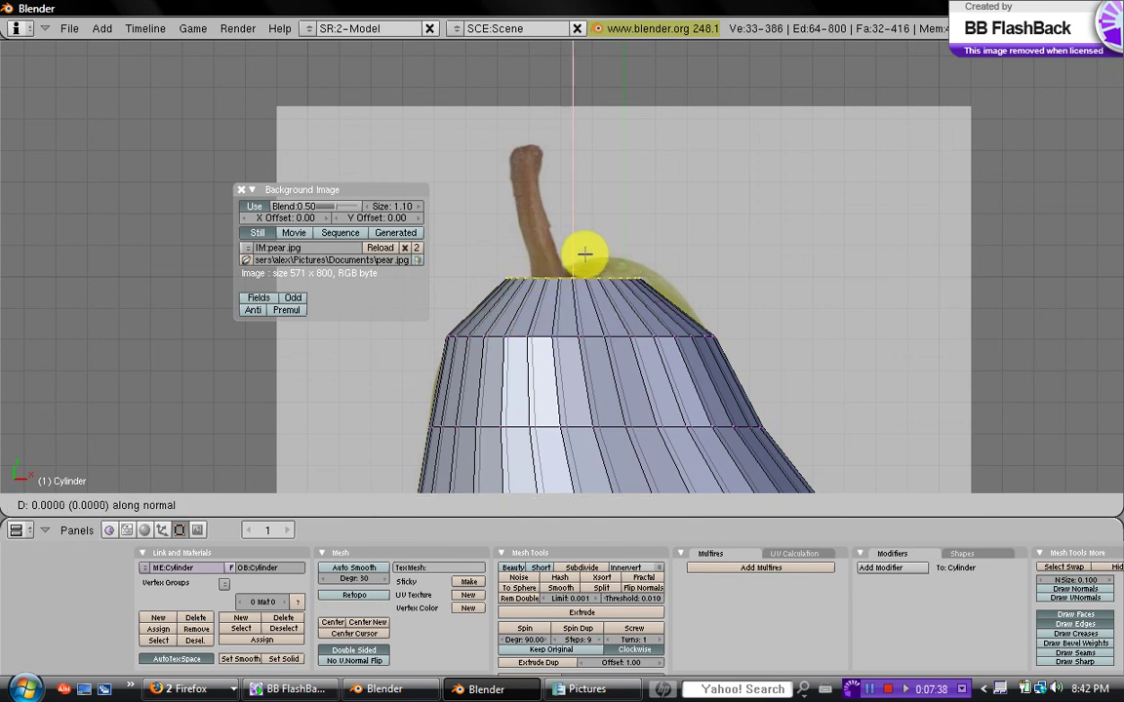
{"action": "left_click", "coordinate": [597, 256]}
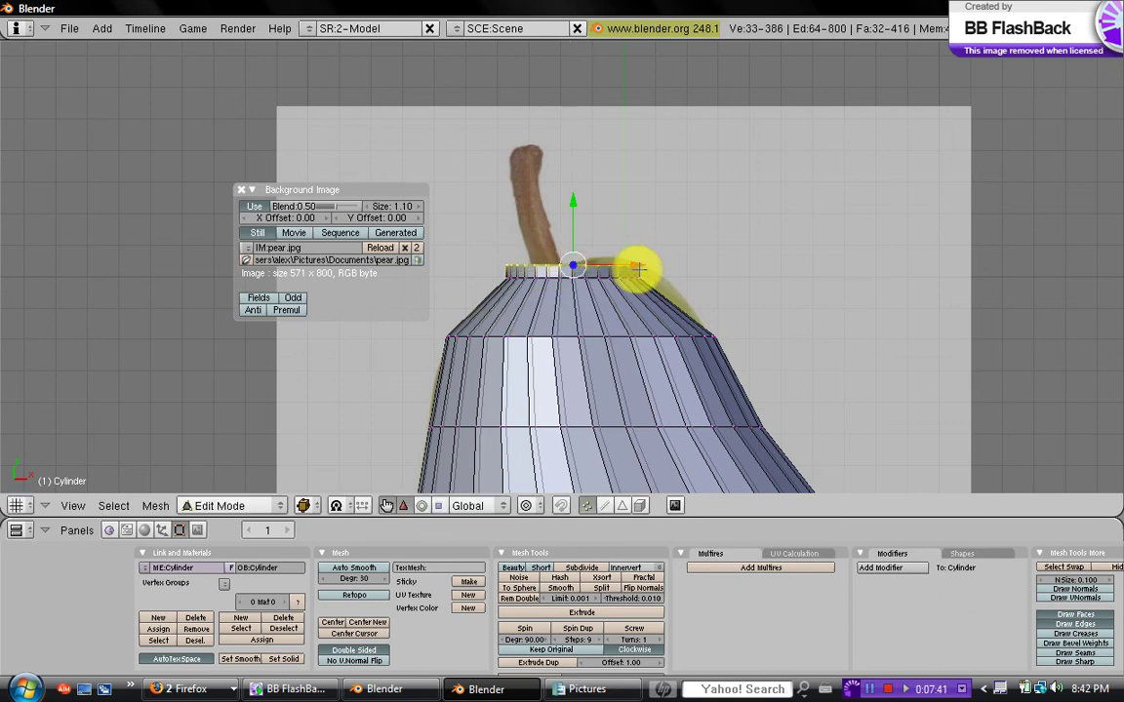
{"action": "key", "text": "s"}
{"action": "left_click", "coordinate": [597, 261]}
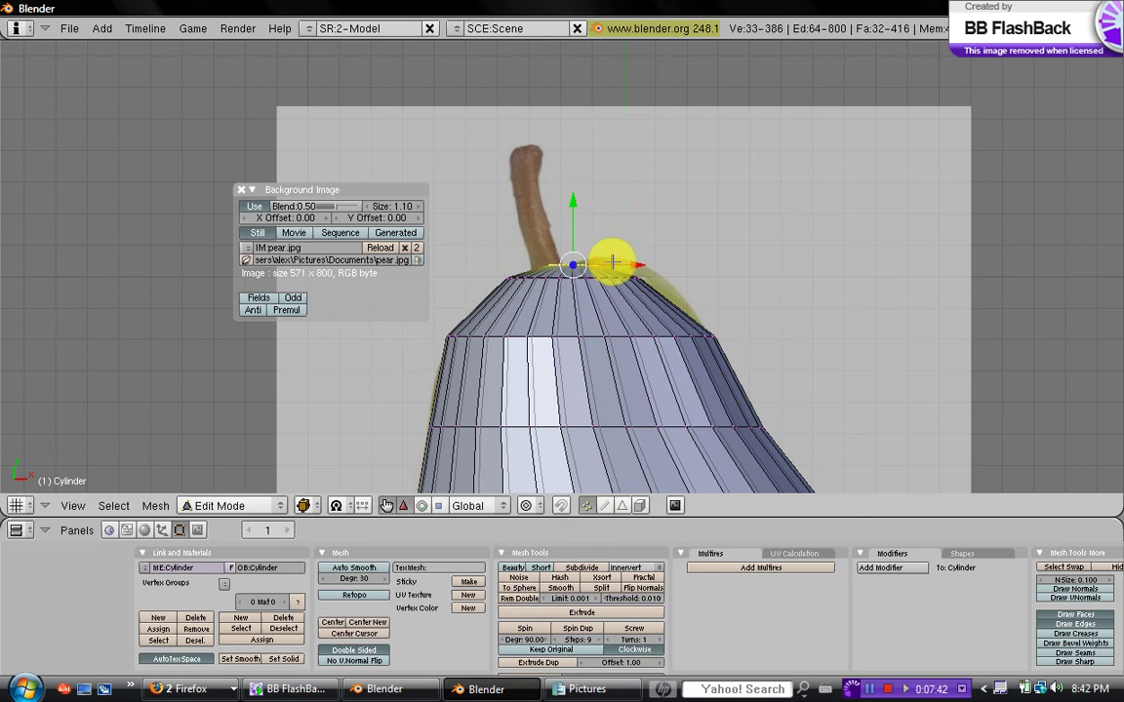
{"action": "key", "text": "g"}
{"action": "key", "text": "x"}
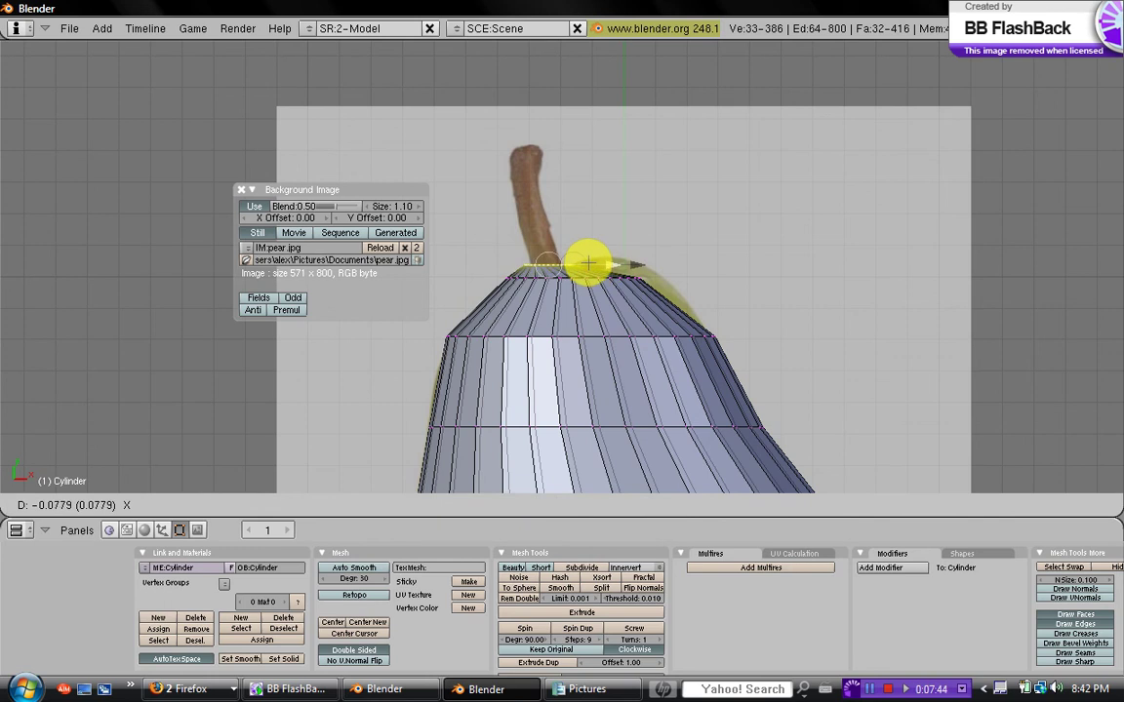
{"action": "left_click", "coordinate": [589, 263]}
Extrude the ring upward, narrow it to stem width 0.5922, and nudge it left
{"action": "key", "text": "e"}
{"action": "left_click", "coordinate": [582, 257]}
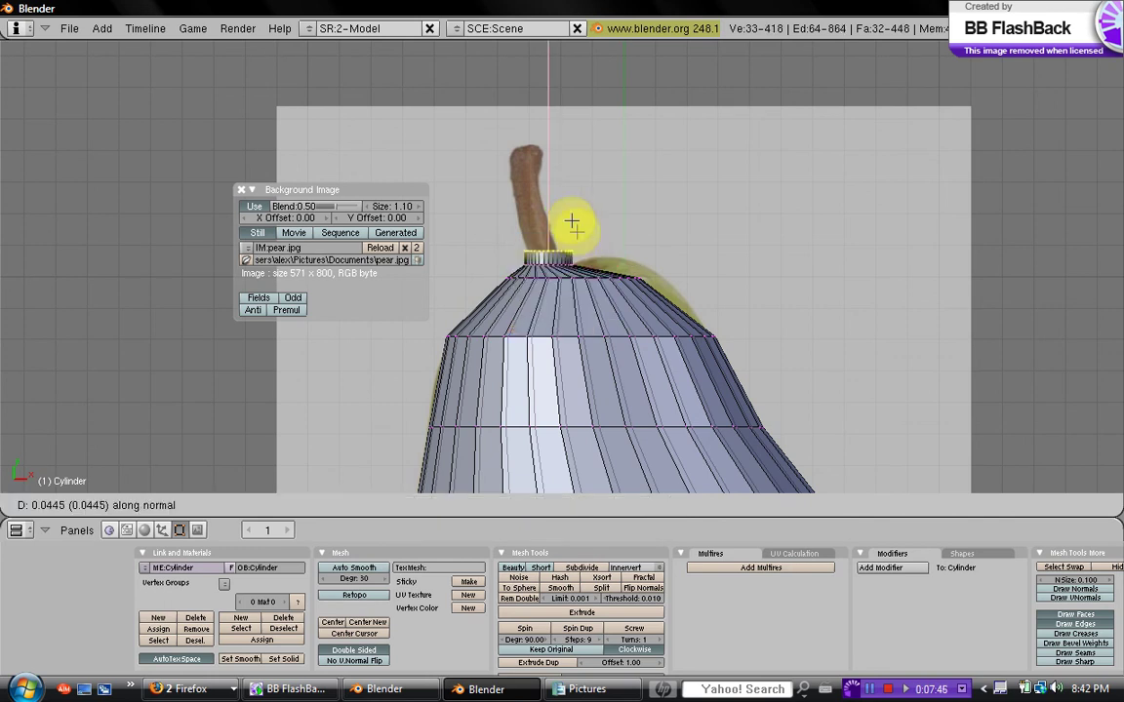
{"action": "left_click", "coordinate": [583, 212]}
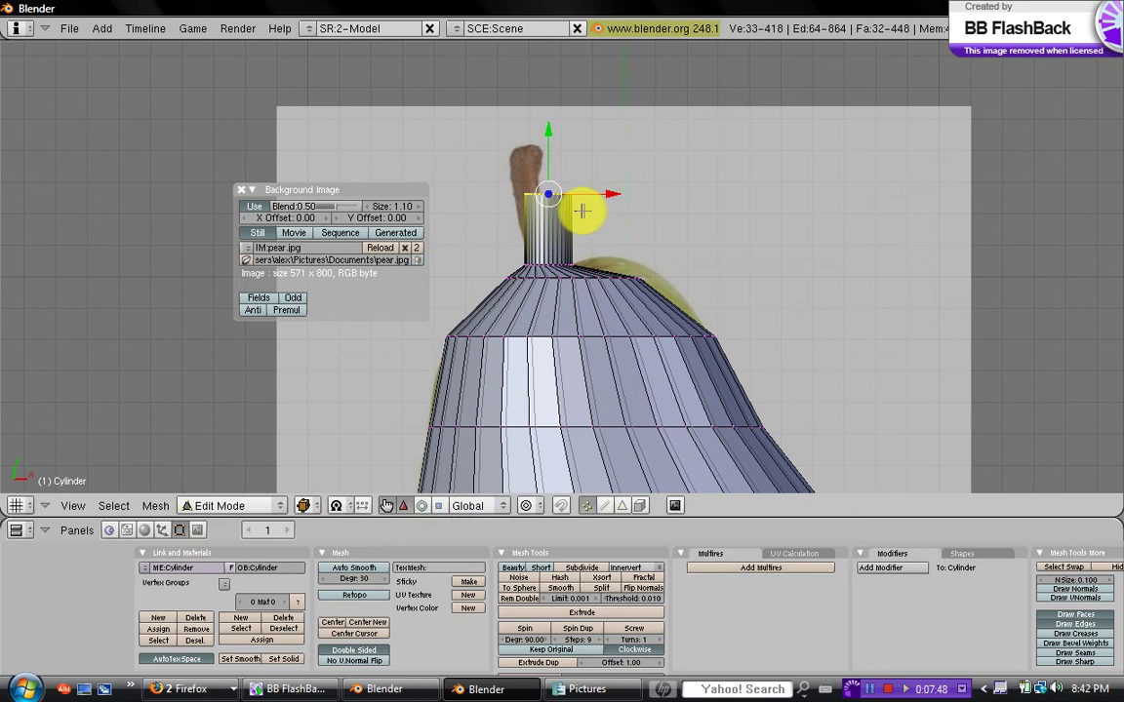
{"action": "key", "text": "s"}
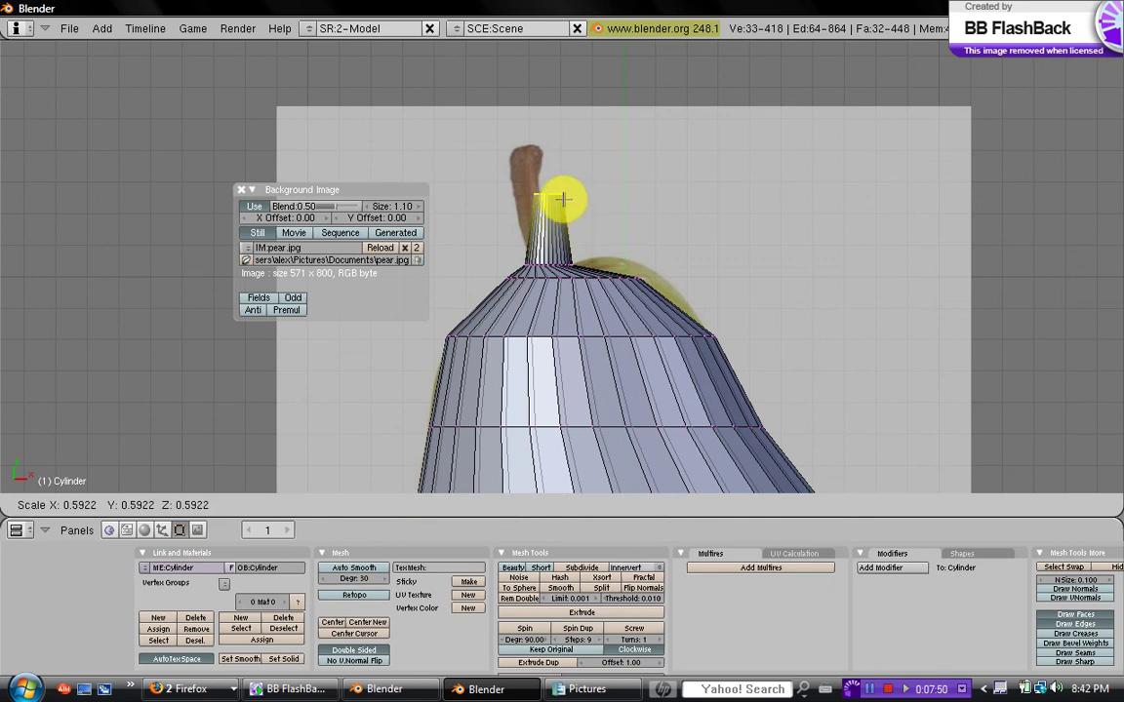
{"action": "left_click", "coordinate": [570, 193]}
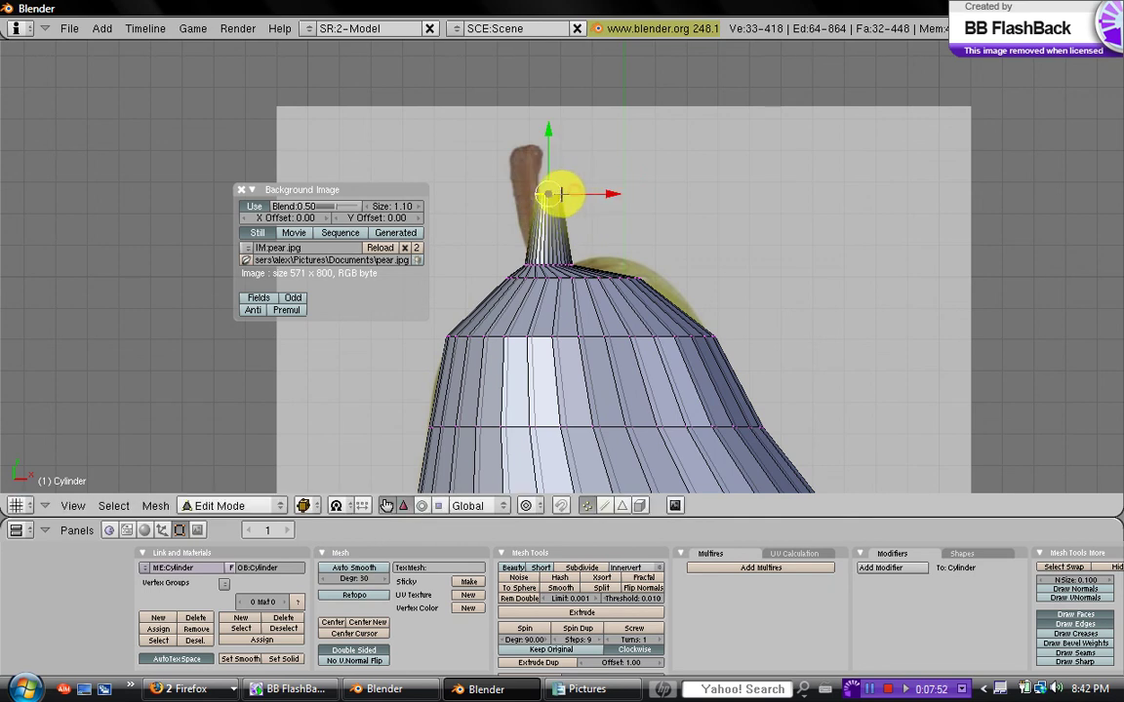
{"action": "mouse_move", "coordinate": [561, 193]}
{"action": "left_mouse_down"}
{"action": "mouse_move", "coordinate": [527, 176]}
{"action": "mouse_move", "coordinate": [526, 156]}
{"action": "mouse_move", "coordinate": [557, 215]}
{"action": "left_mouse_up"}
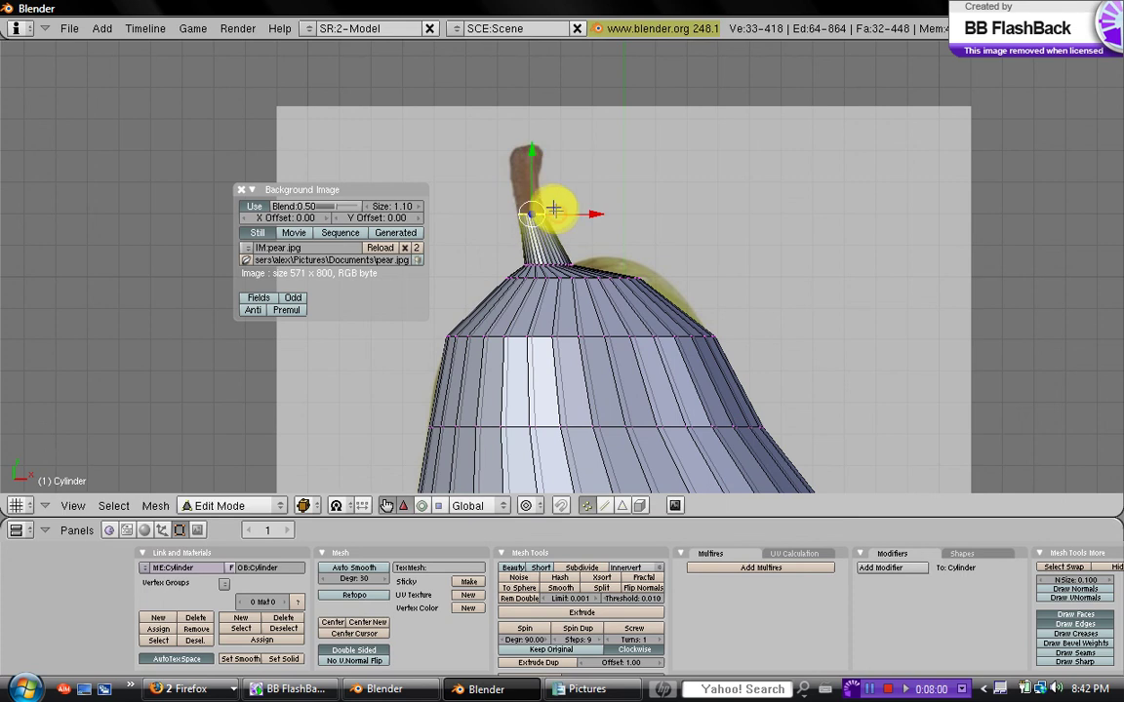
Extrude two more rings up the stem, shifting them left along the photo's curve
{"action": "key", "text": "e"}
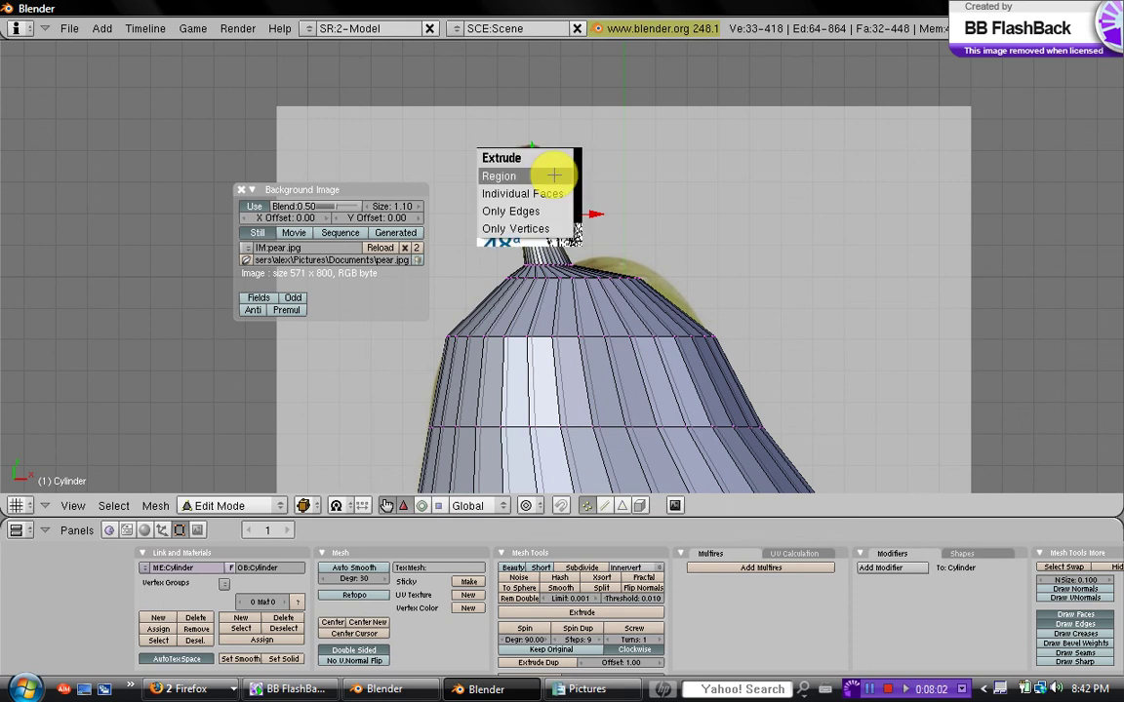
{"action": "left_click", "coordinate": [552, 174]}
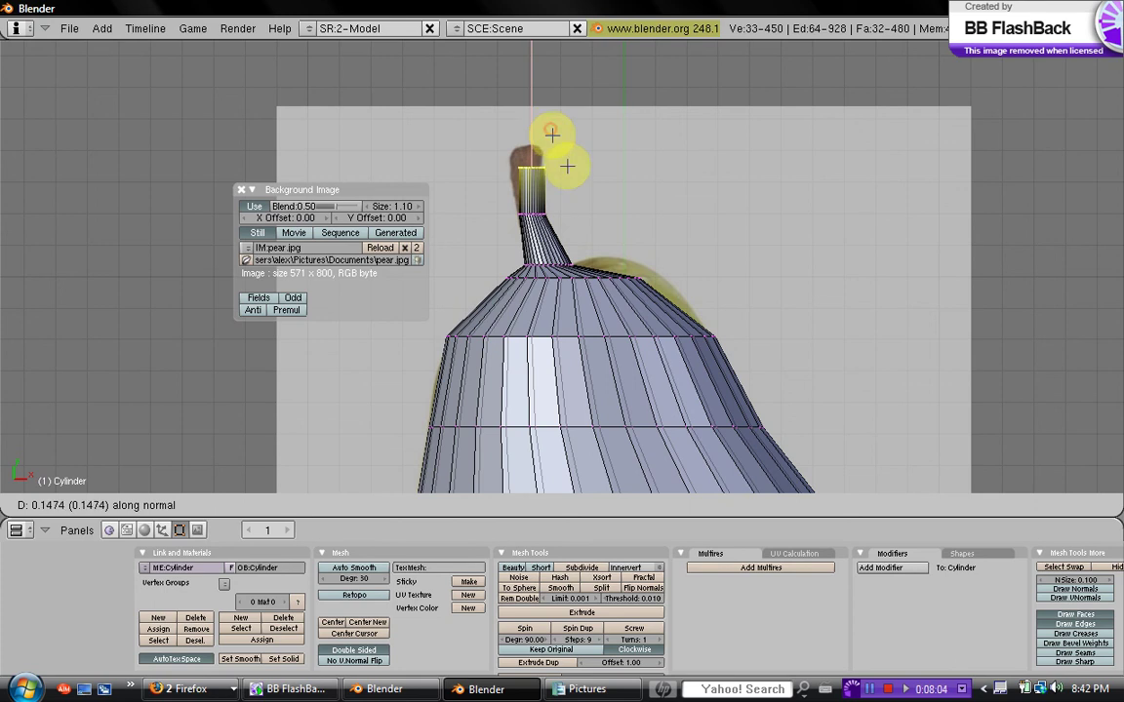
{"action": "left_click", "coordinate": [568, 168]}
{"action": "left_click_drag", "start_coordinate": [565, 168], "coordinate": [553, 169]}
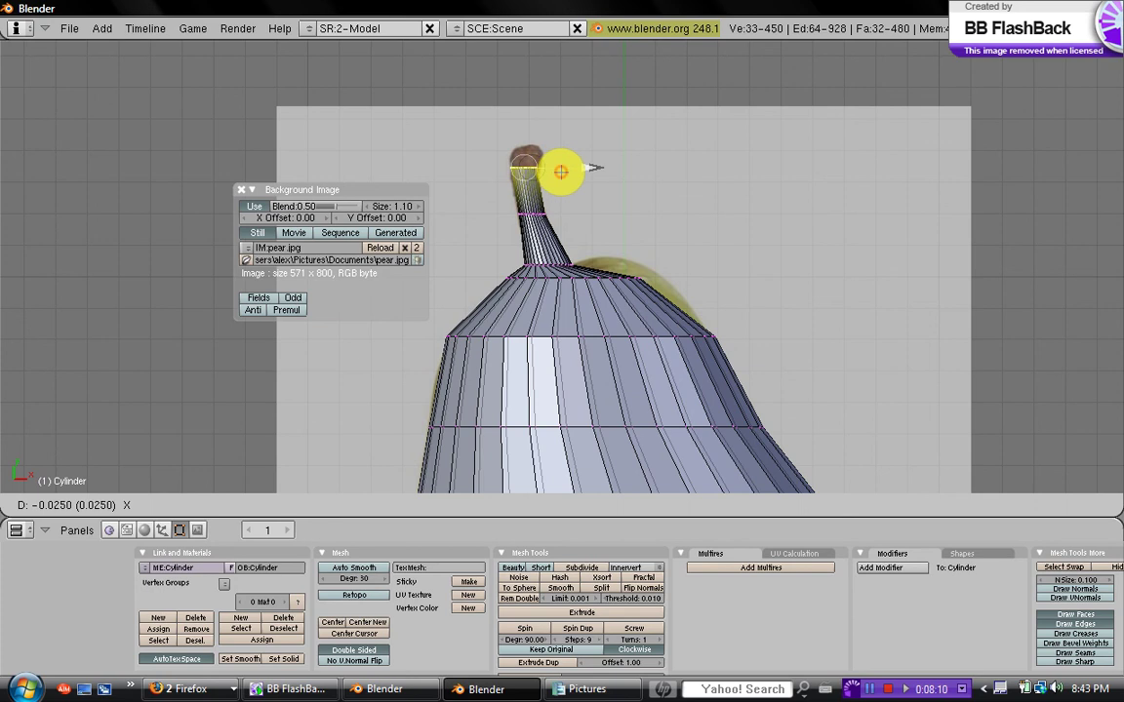
{"action": "left_click_drag", "start_coordinate": [565, 168], "coordinate": [567, 167]}
{"action": "key", "text": "e"}
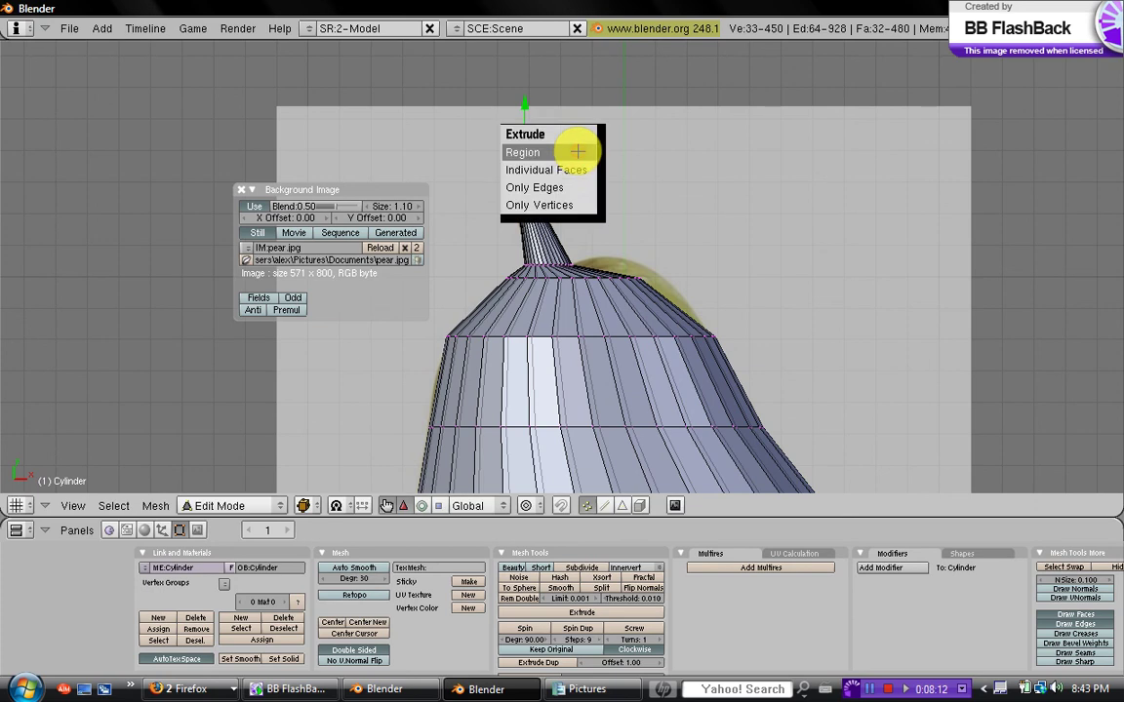
{"action": "left_click", "coordinate": [575, 151]}
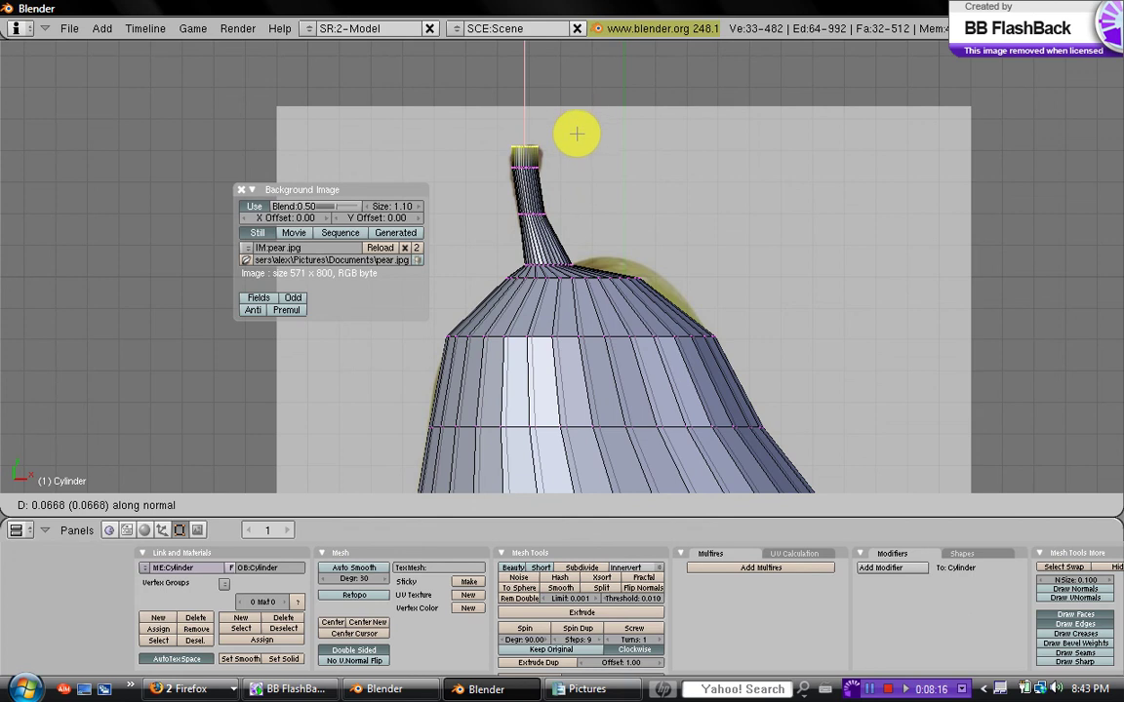
{"action": "left_click", "coordinate": [576, 135]}
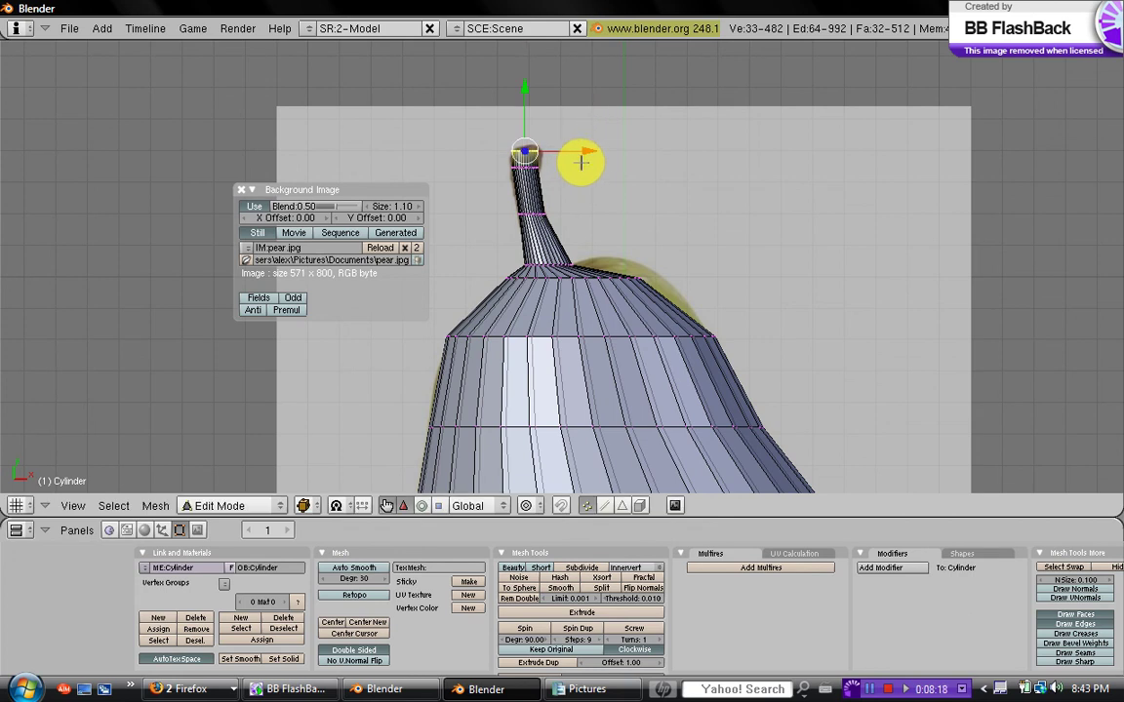
{"action": "key", "text": "s"}
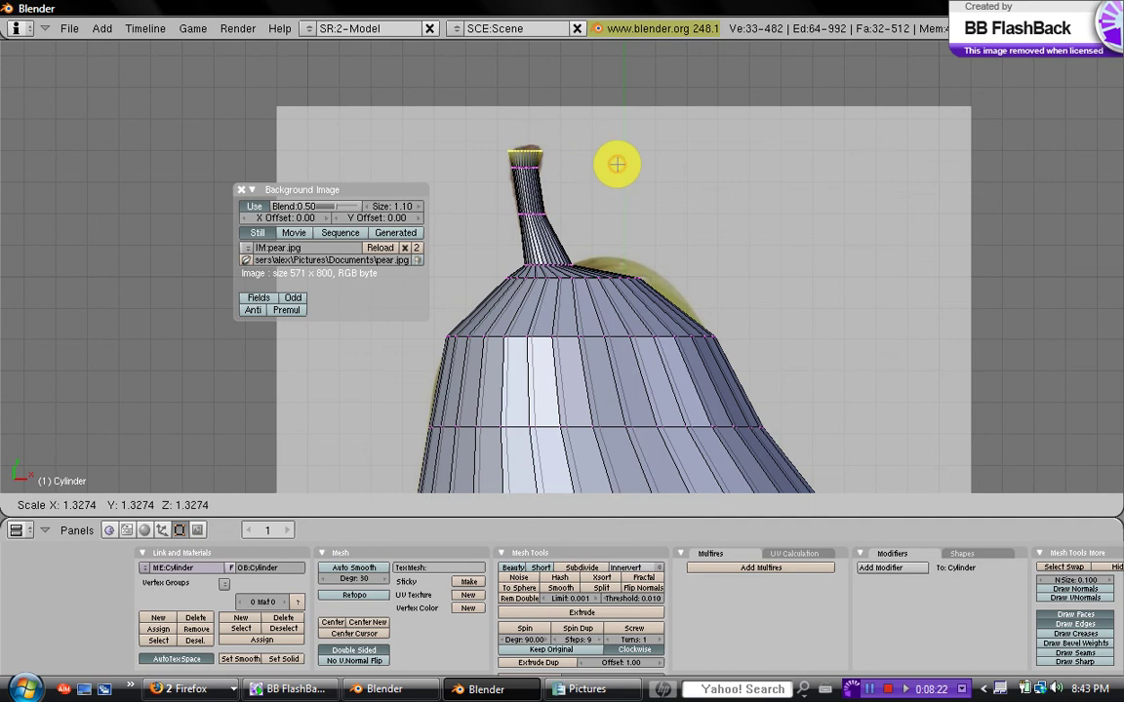
{"action": "left_click", "coordinate": [616, 164]}
Add a short final extrusion pinched nearly closed at the stem tip, then exit Edit Mode
{"action": "key", "text": "e"}
{"action": "left_click", "coordinate": [612, 159]}
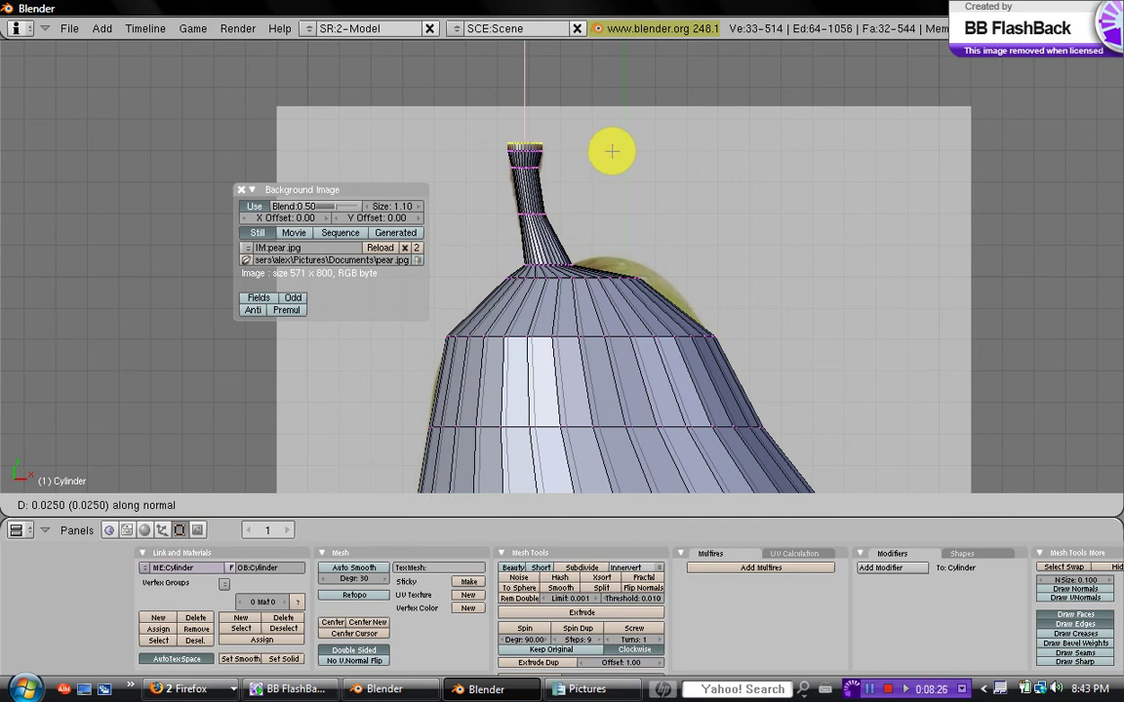
{"action": "left_click", "coordinate": [611, 151]}
{"action": "key", "text": "s"}
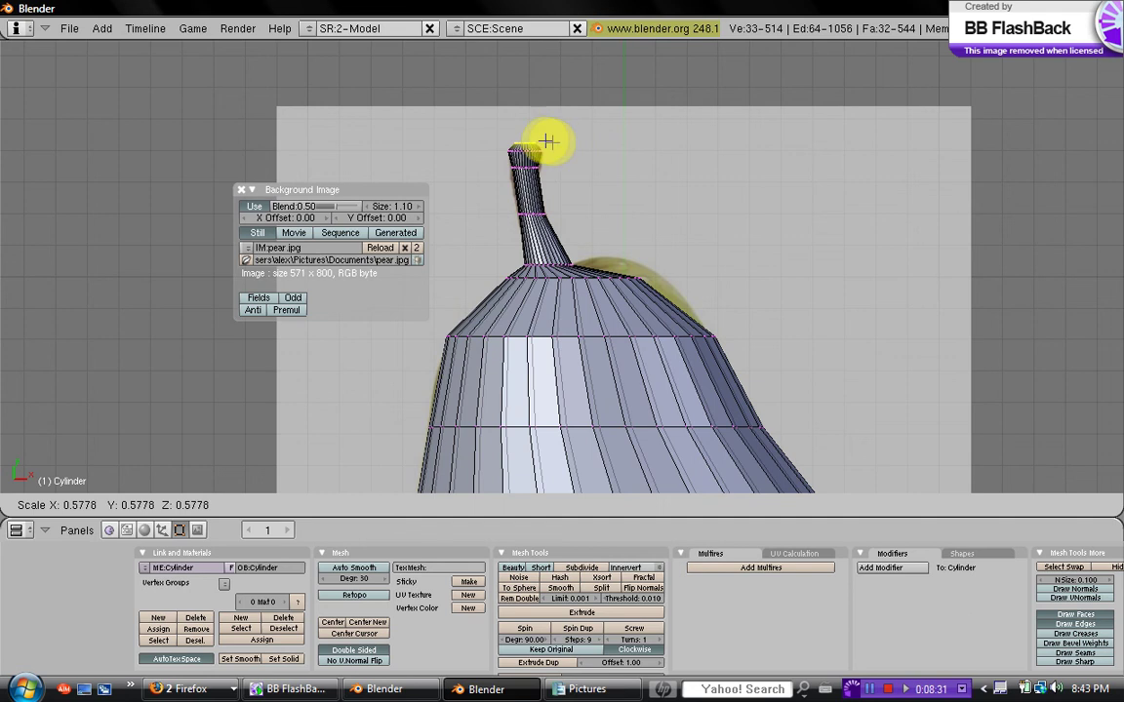
{"action": "left_click", "coordinate": [539, 138]}
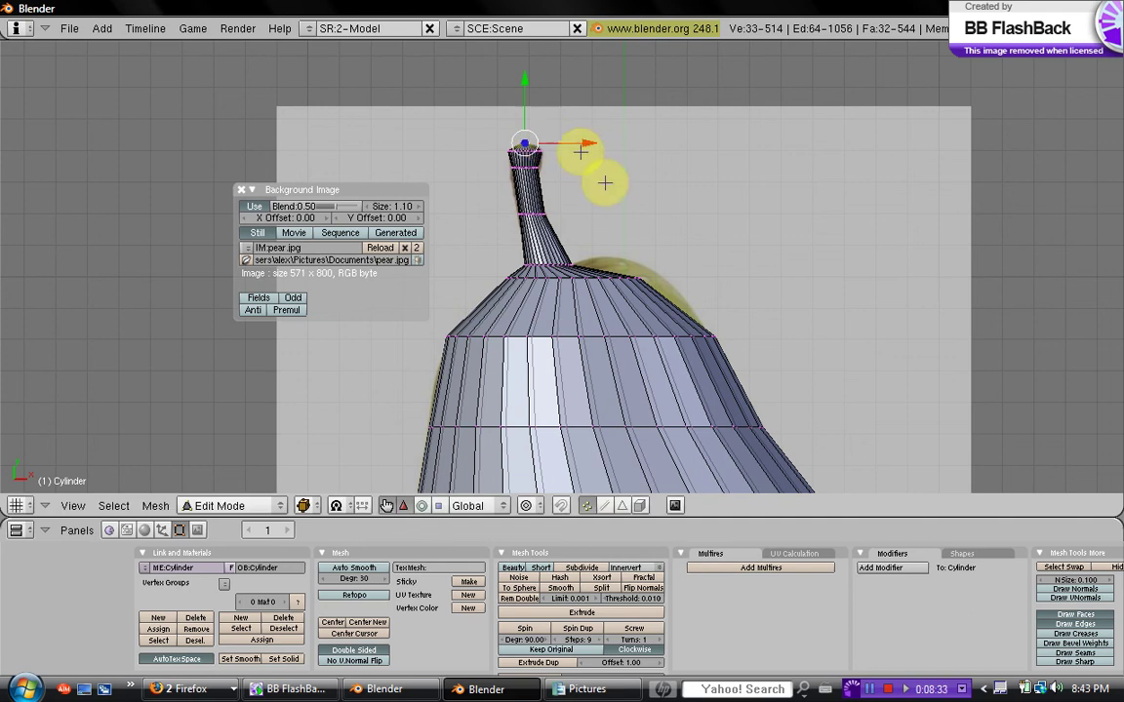
{"action": "scroll", "coordinate": [642, 245], "scroll_direction": "down", "scroll_amount": 8}
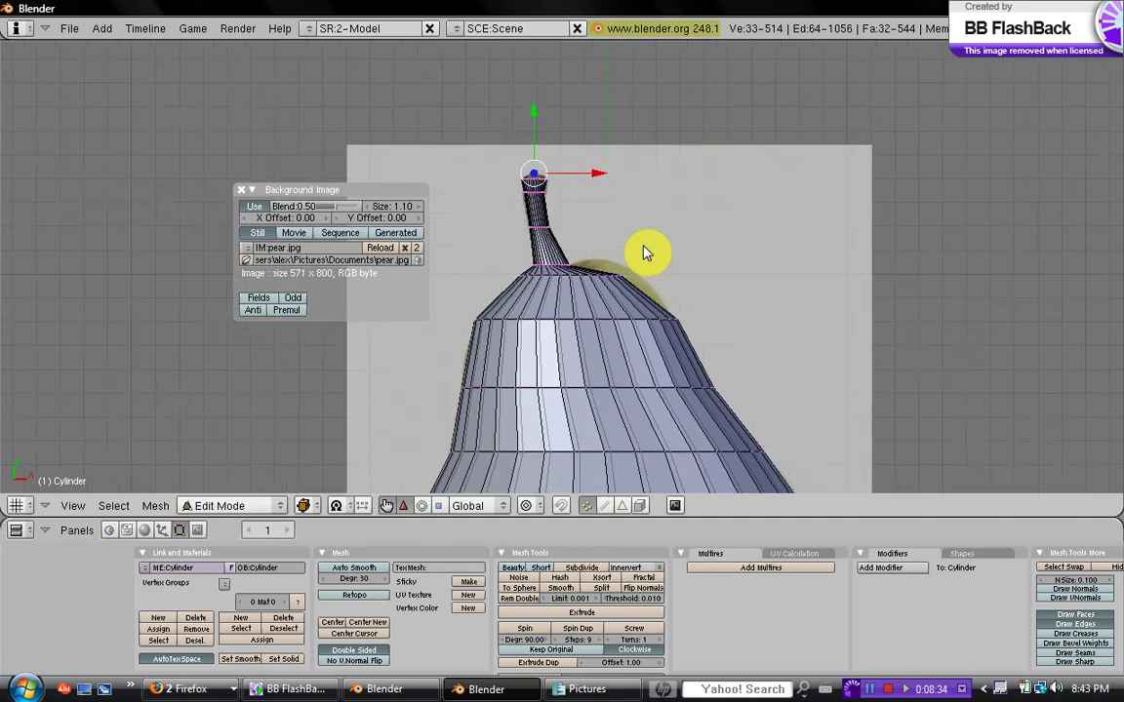
{"action": "key", "text": "Tab"}
Apply Set Smooth to the pear and orbit around it to check the shading
{"action": "middle_click_drag", "start_coordinate": [642, 279], "coordinate": [647, 359]}
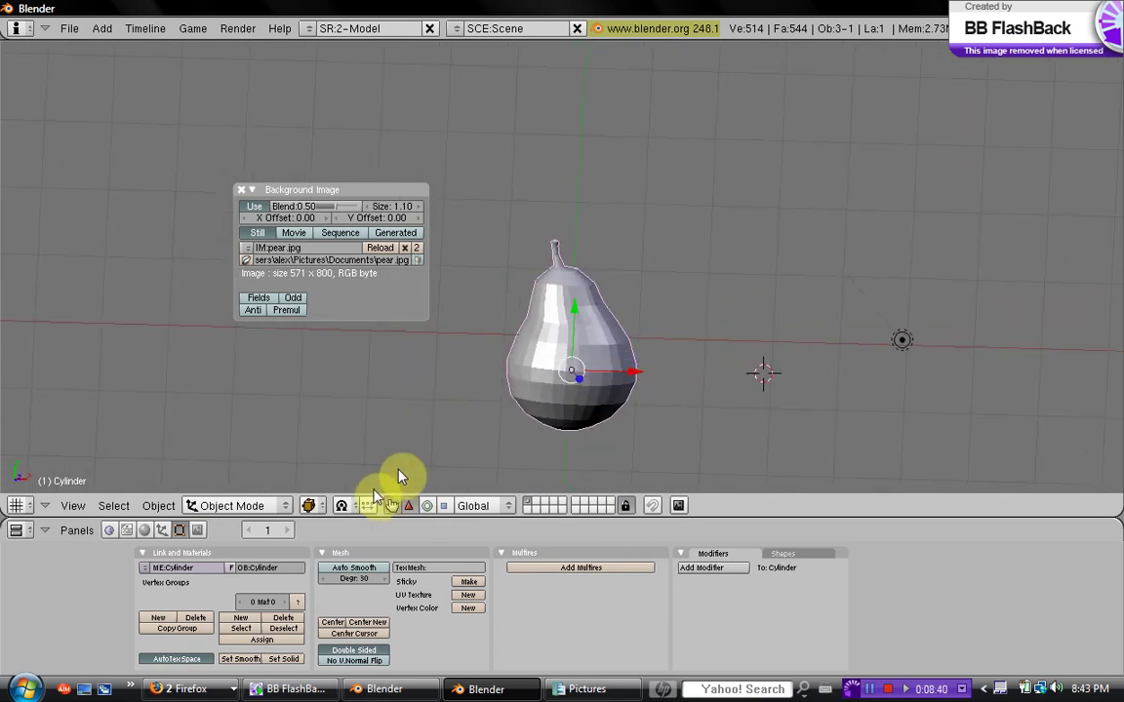
{"action": "left_click", "coordinate": [246, 666]}
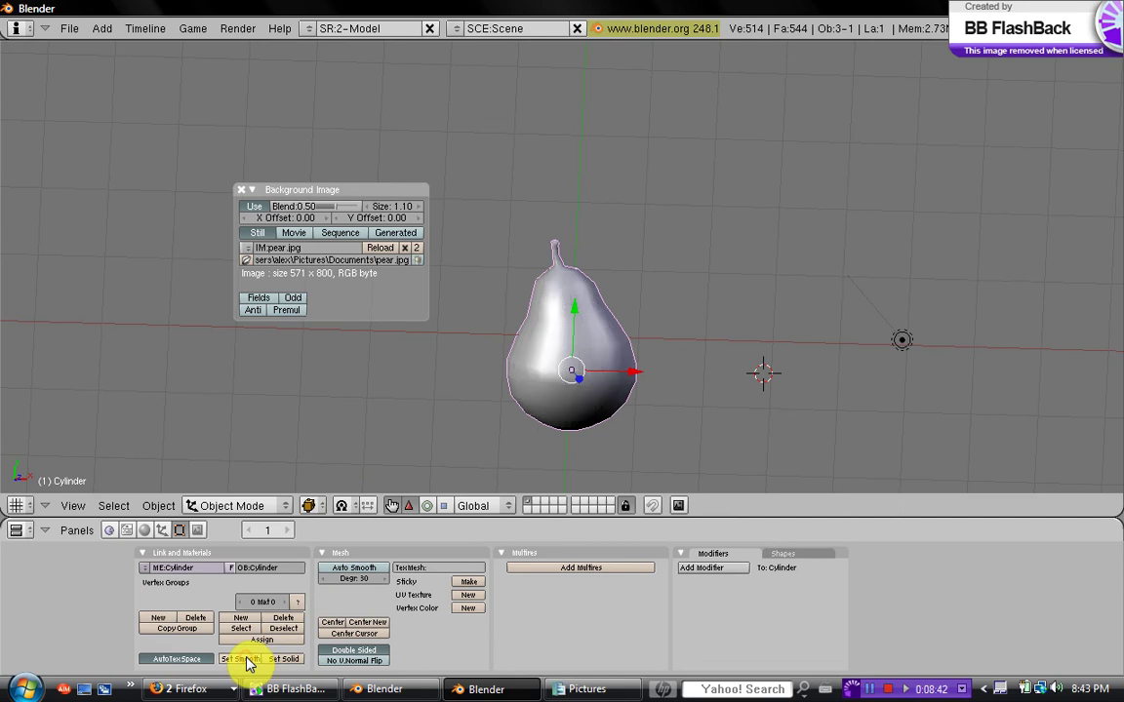
{"action": "scroll", "coordinate": [565, 356], "scroll_direction": "up", "scroll_amount": 5}
{"action": "scroll", "coordinate": [483, 366], "scroll_direction": "down", "scroll_amount": 3}
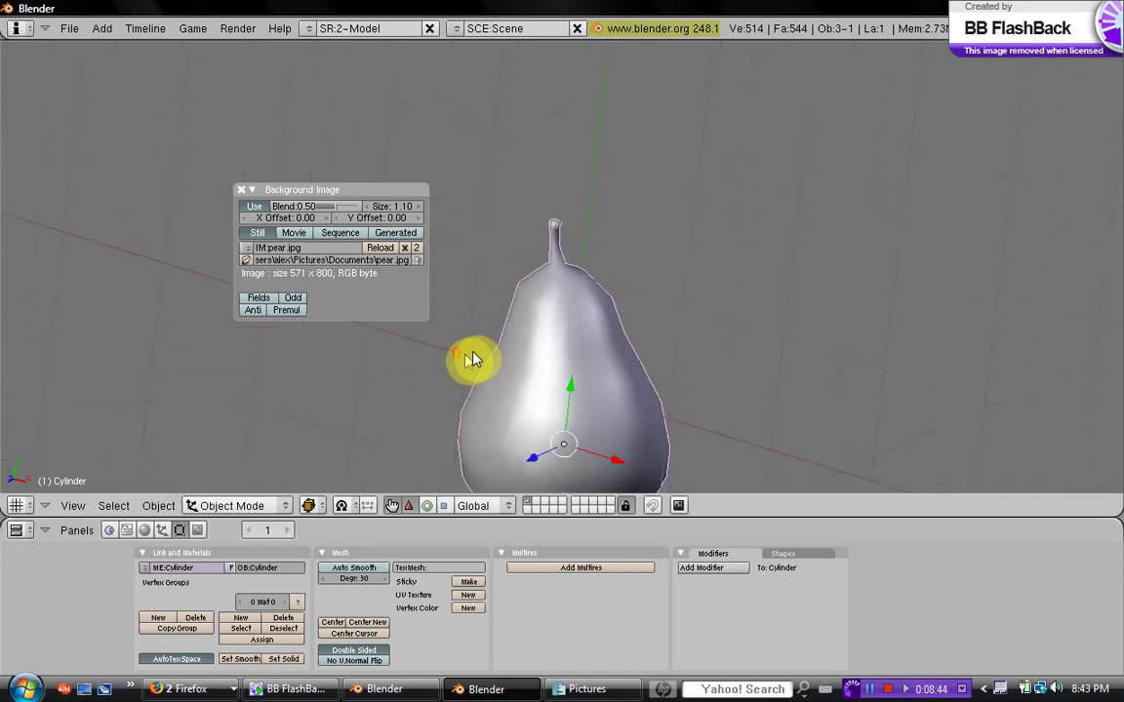
{"action": "middle_click_drag", "start_coordinate": [469, 359], "coordinate": [279, 327]}
{"action": "middle_click_drag", "start_coordinate": [370, 326], "coordinate": [550, 326]}
{"action": "scroll", "coordinate": [549, 326], "scroll_direction": "up", "scroll_amount": 2}
{"action": "scroll", "coordinate": [546, 332], "scroll_direction": "down", "scroll_amount": 1}
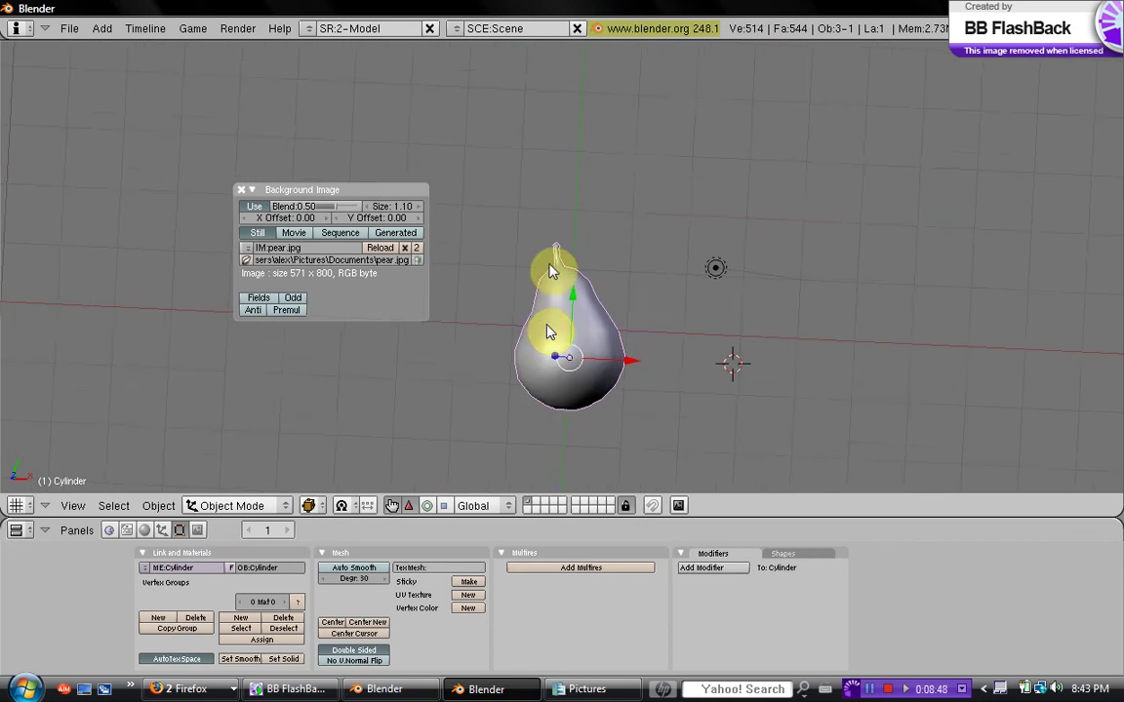
{"action": "middle_click_drag", "start_coordinate": [550, 263], "coordinate": [511, 253]}
{"action": "scroll", "coordinate": [557, 203], "scroll_direction": "up", "scroll_amount": 3}
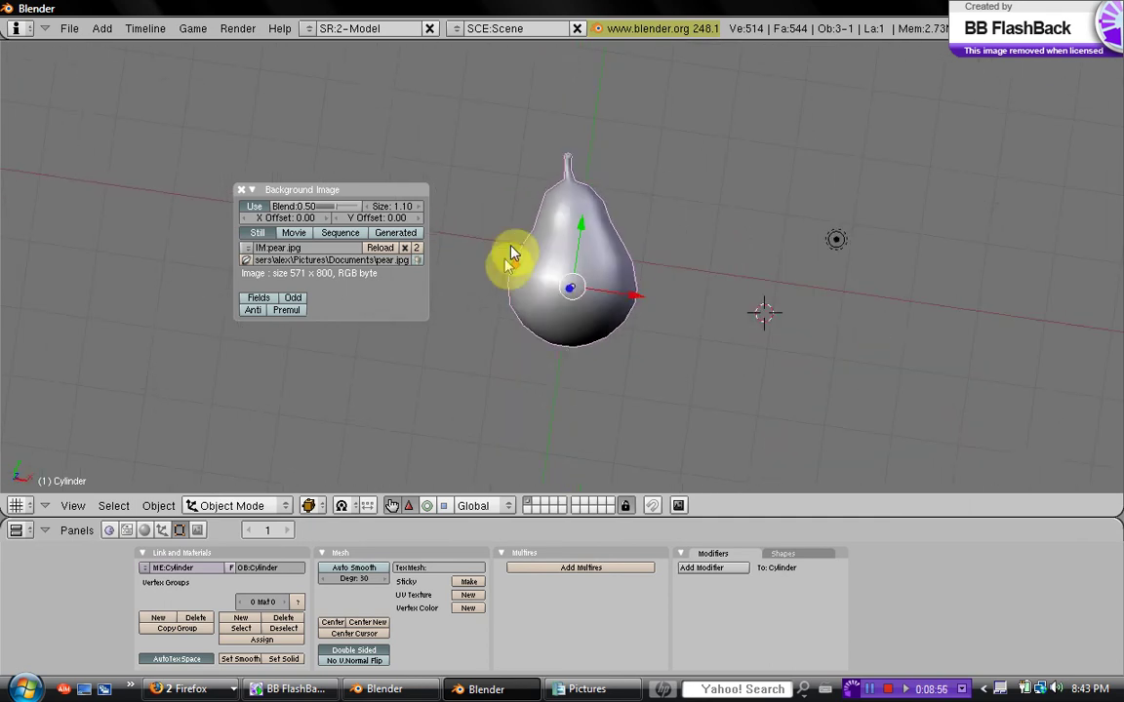